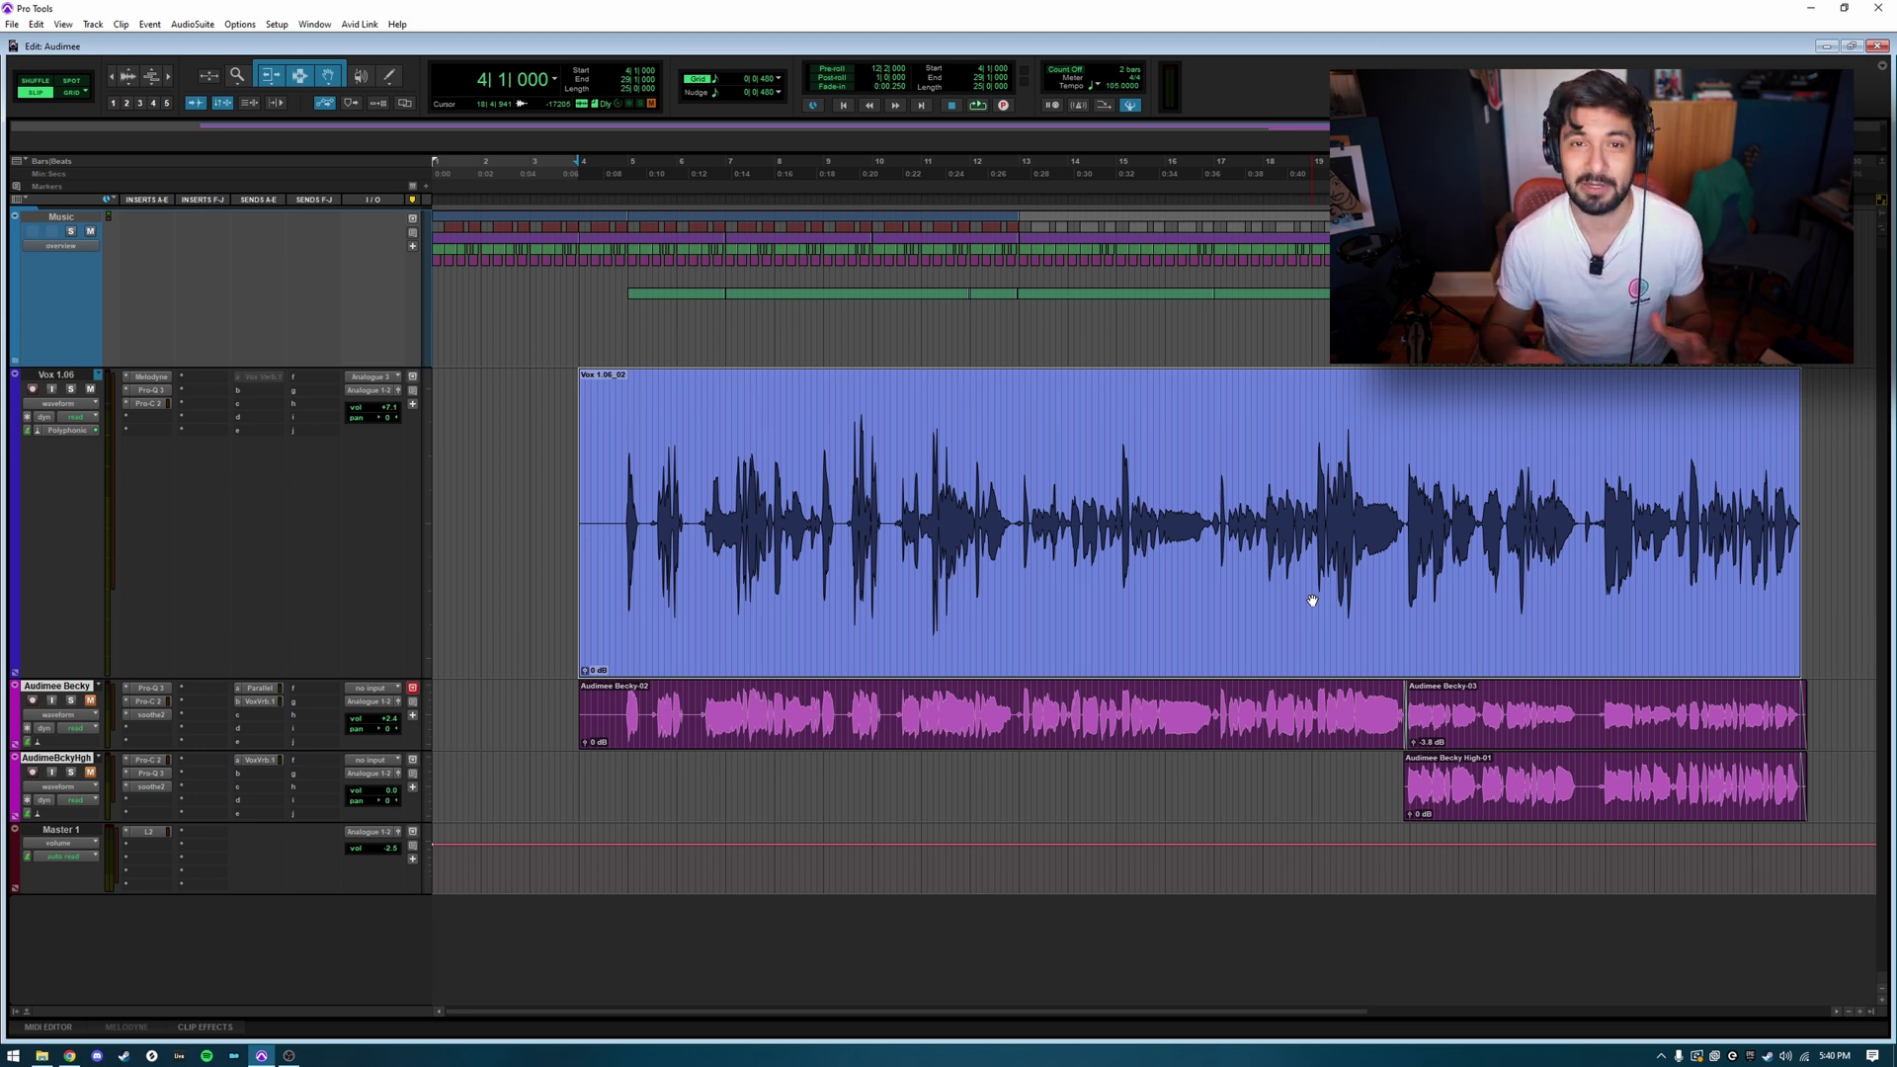
Play the original Vox 1.06 vocal from 4|4|095, just before its first phrase
left_click(619, 474)
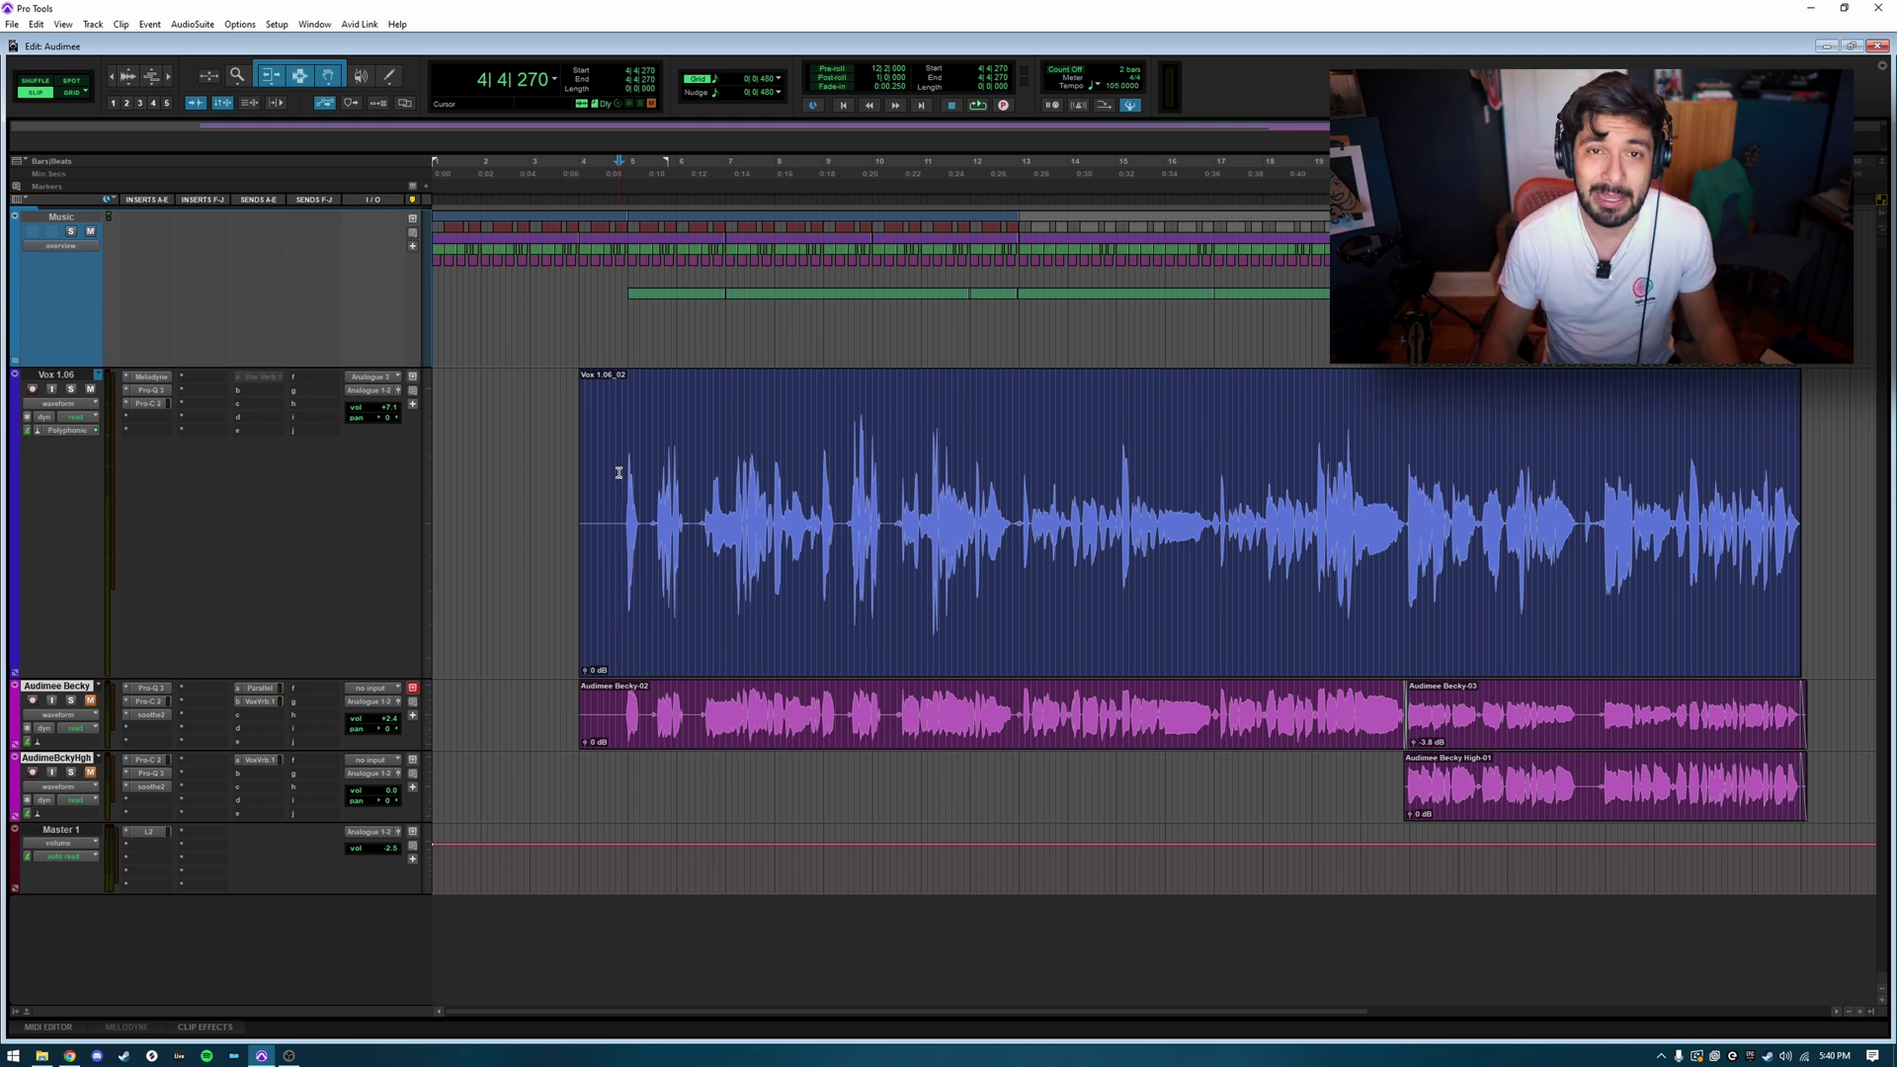
left_click(617, 450)
key("space")
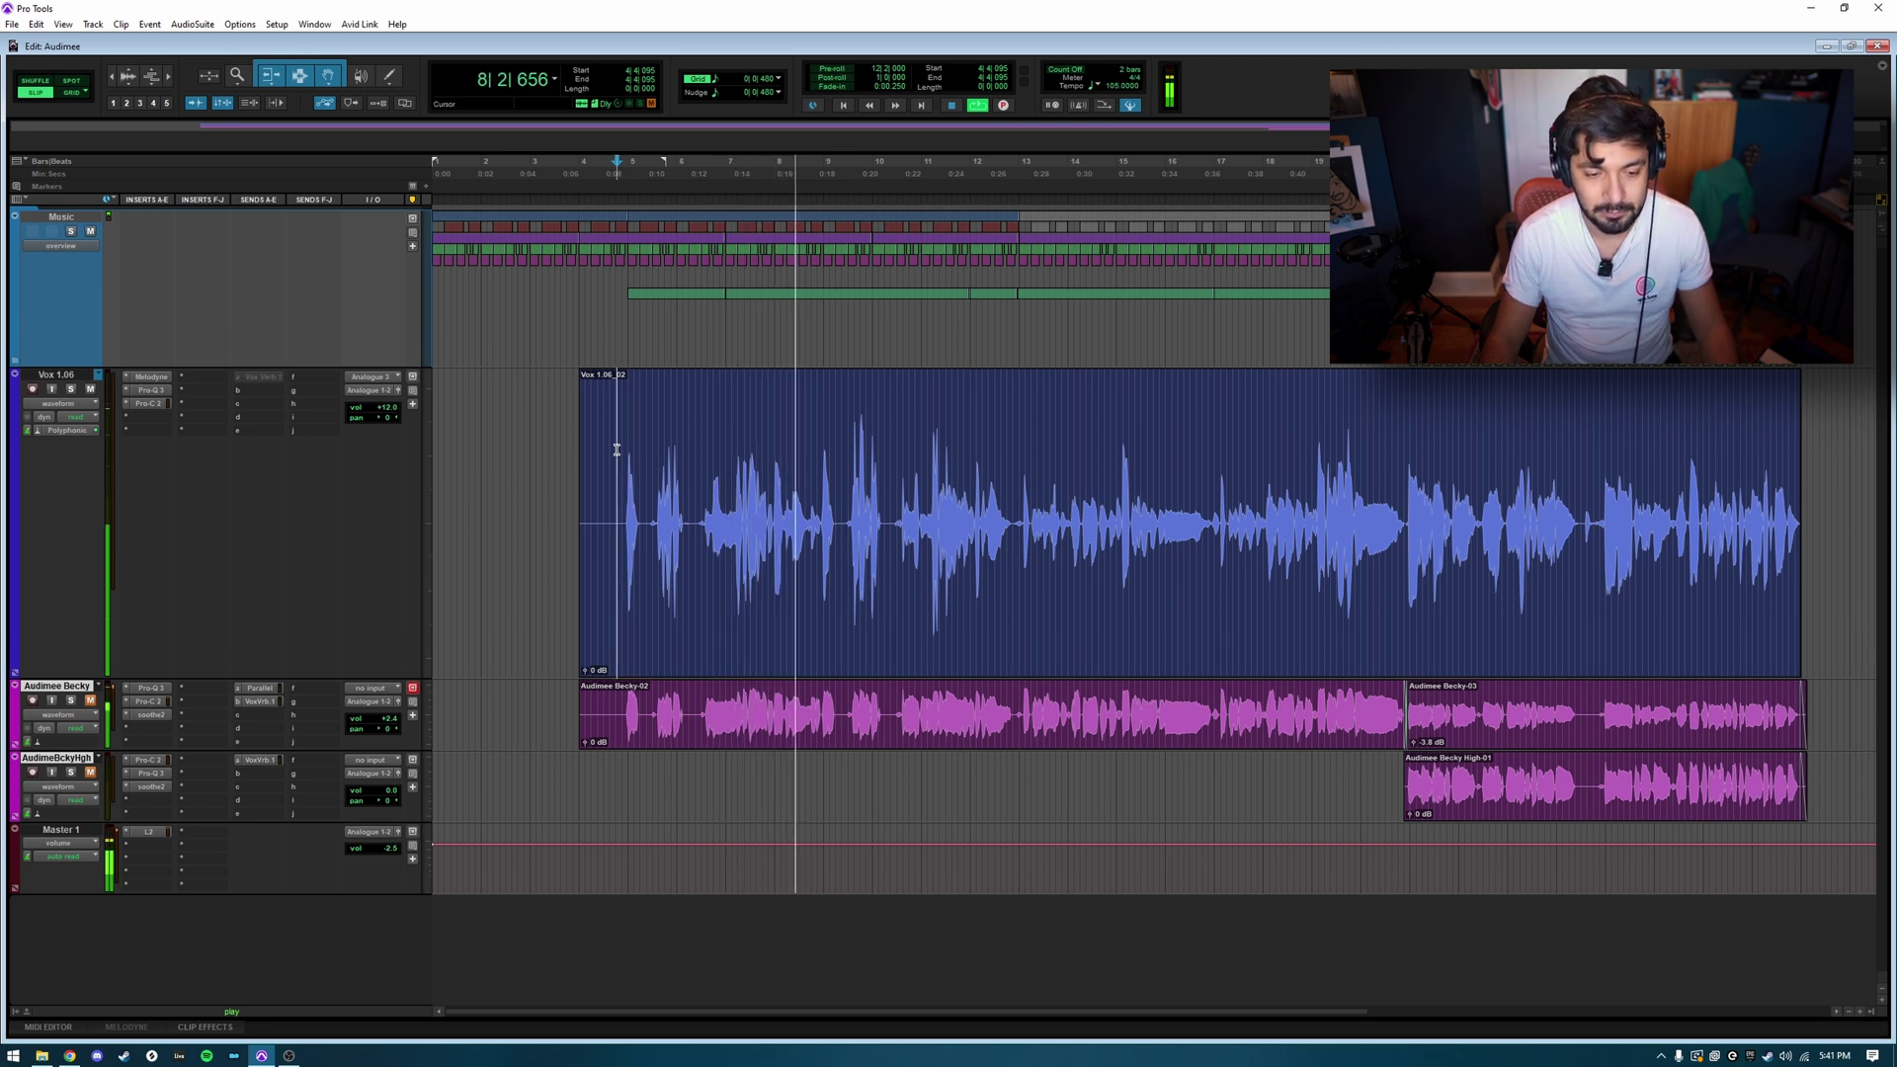
key("space")
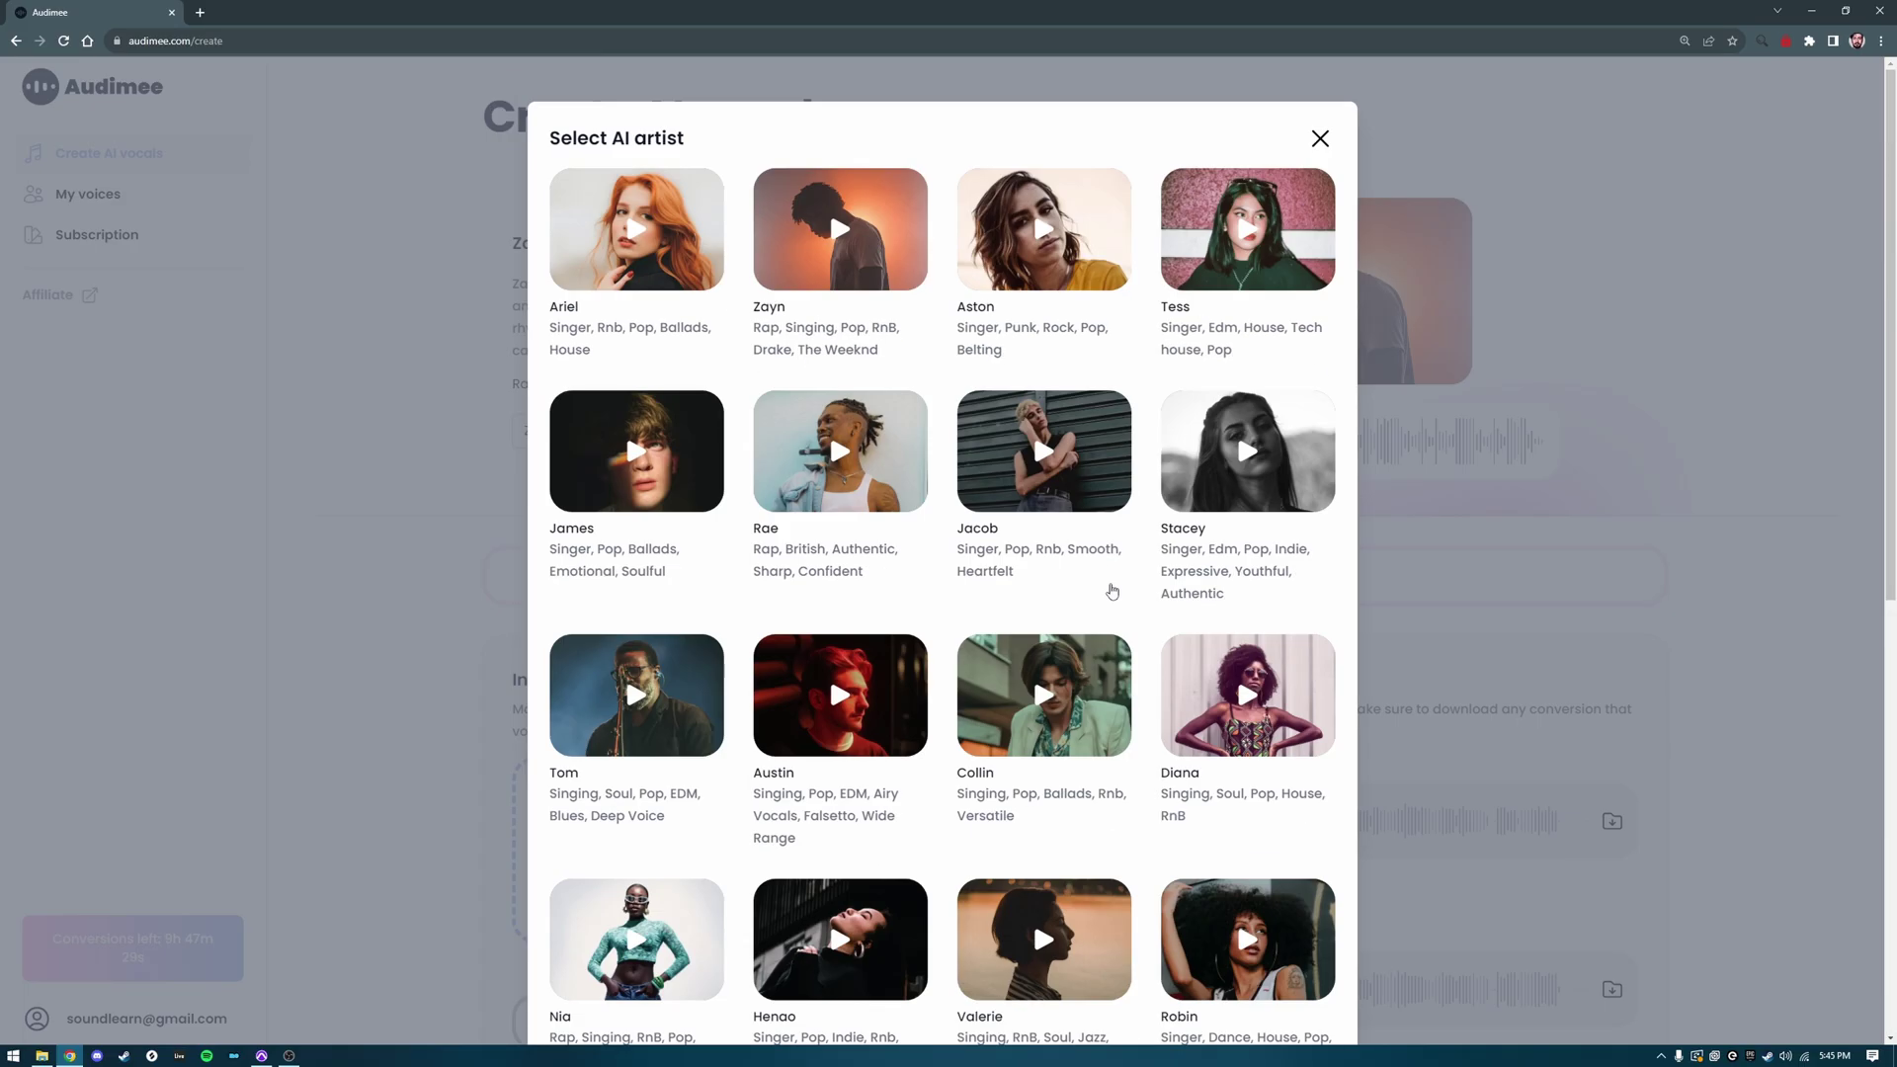
Browse the Audimee AI artists and play the converted Becky vocal from 4|4|095 in the session with Vox 1.06 muted
scroll(1064, 744, "down", 8)
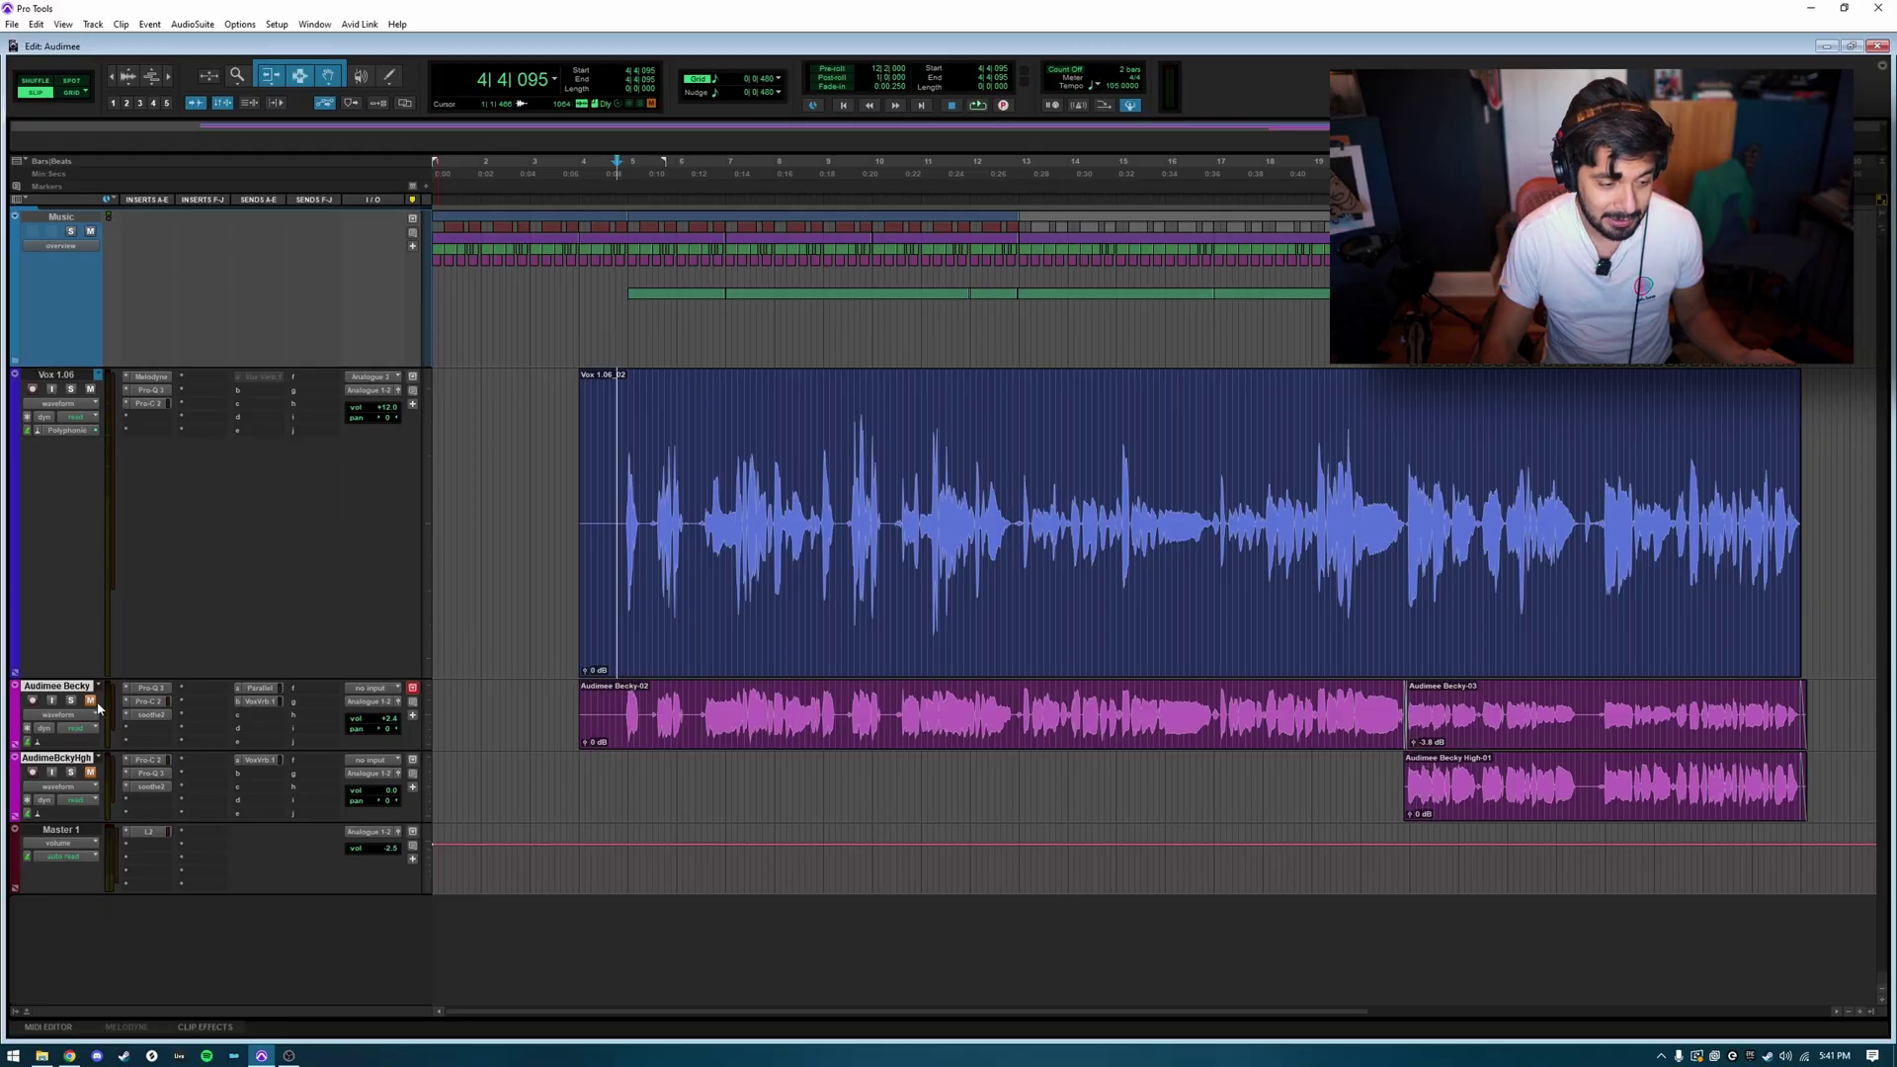
key("space")
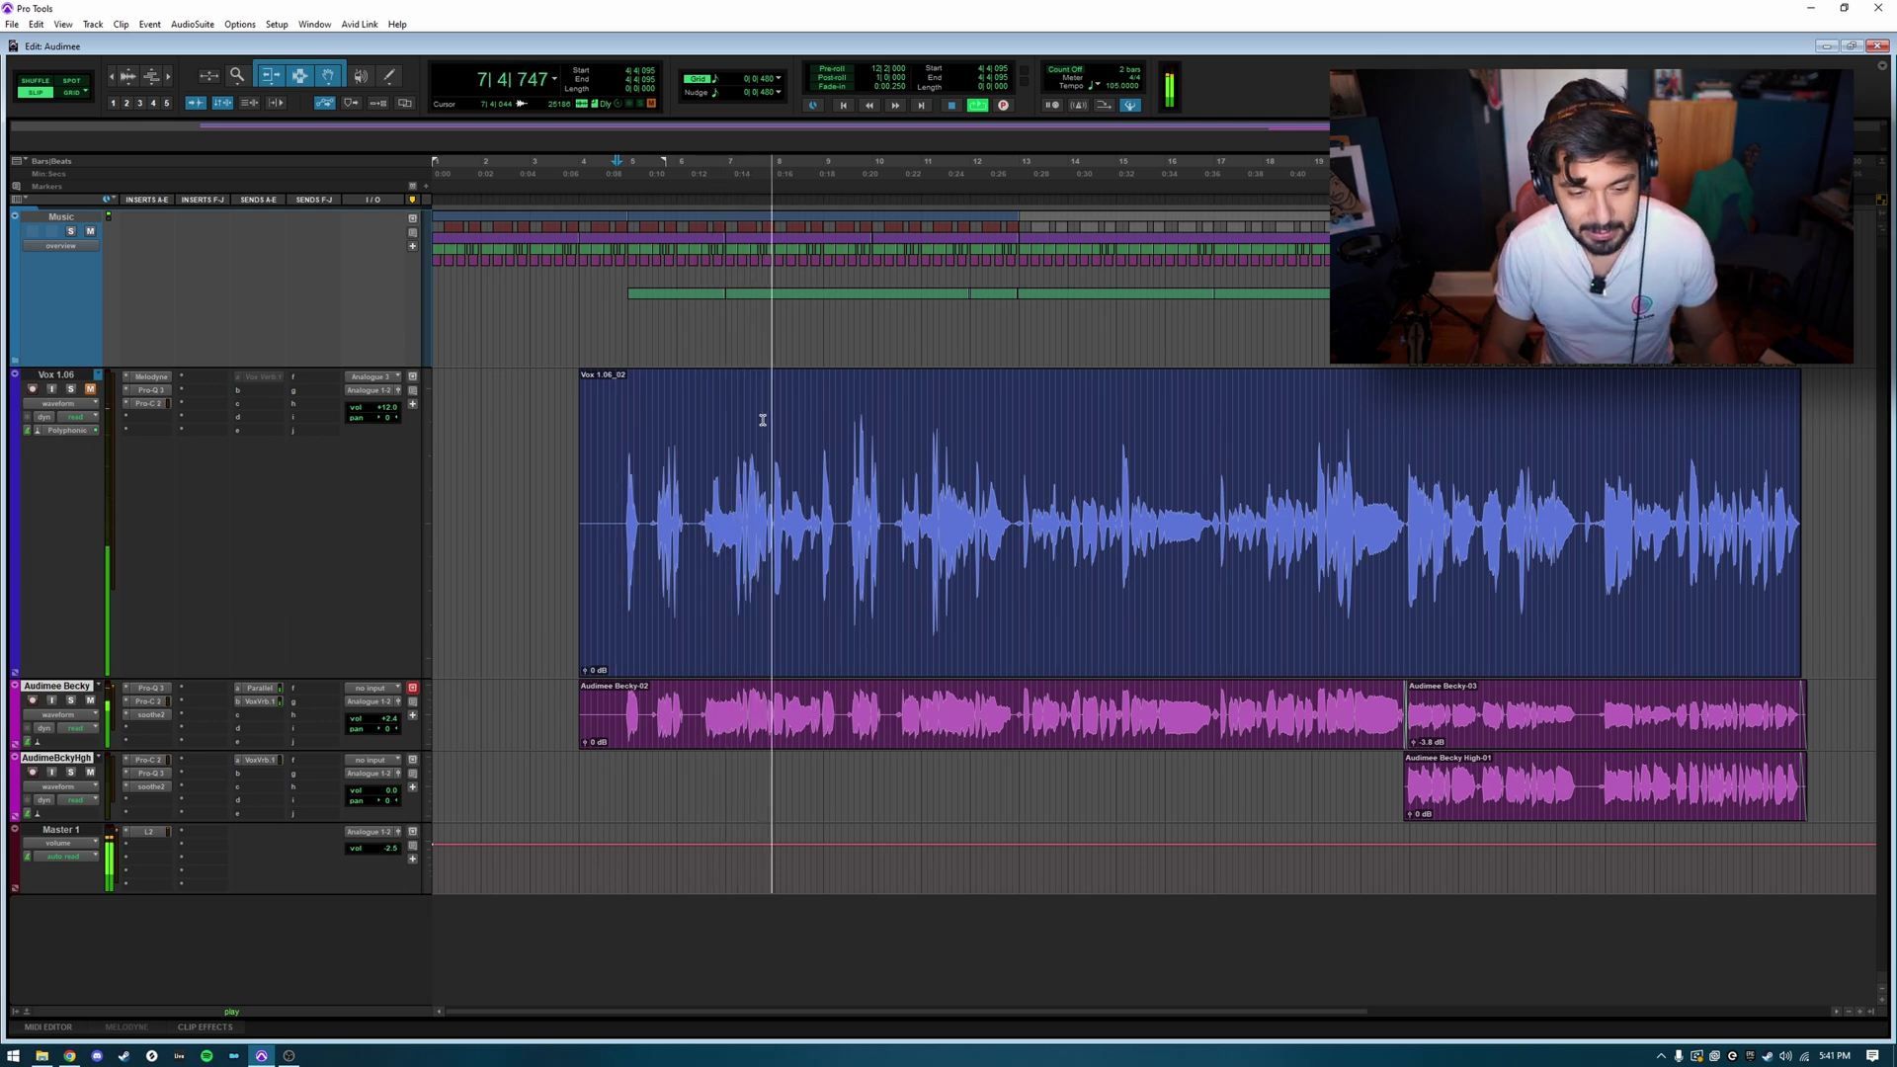
key("space")
left_click(779, 372)
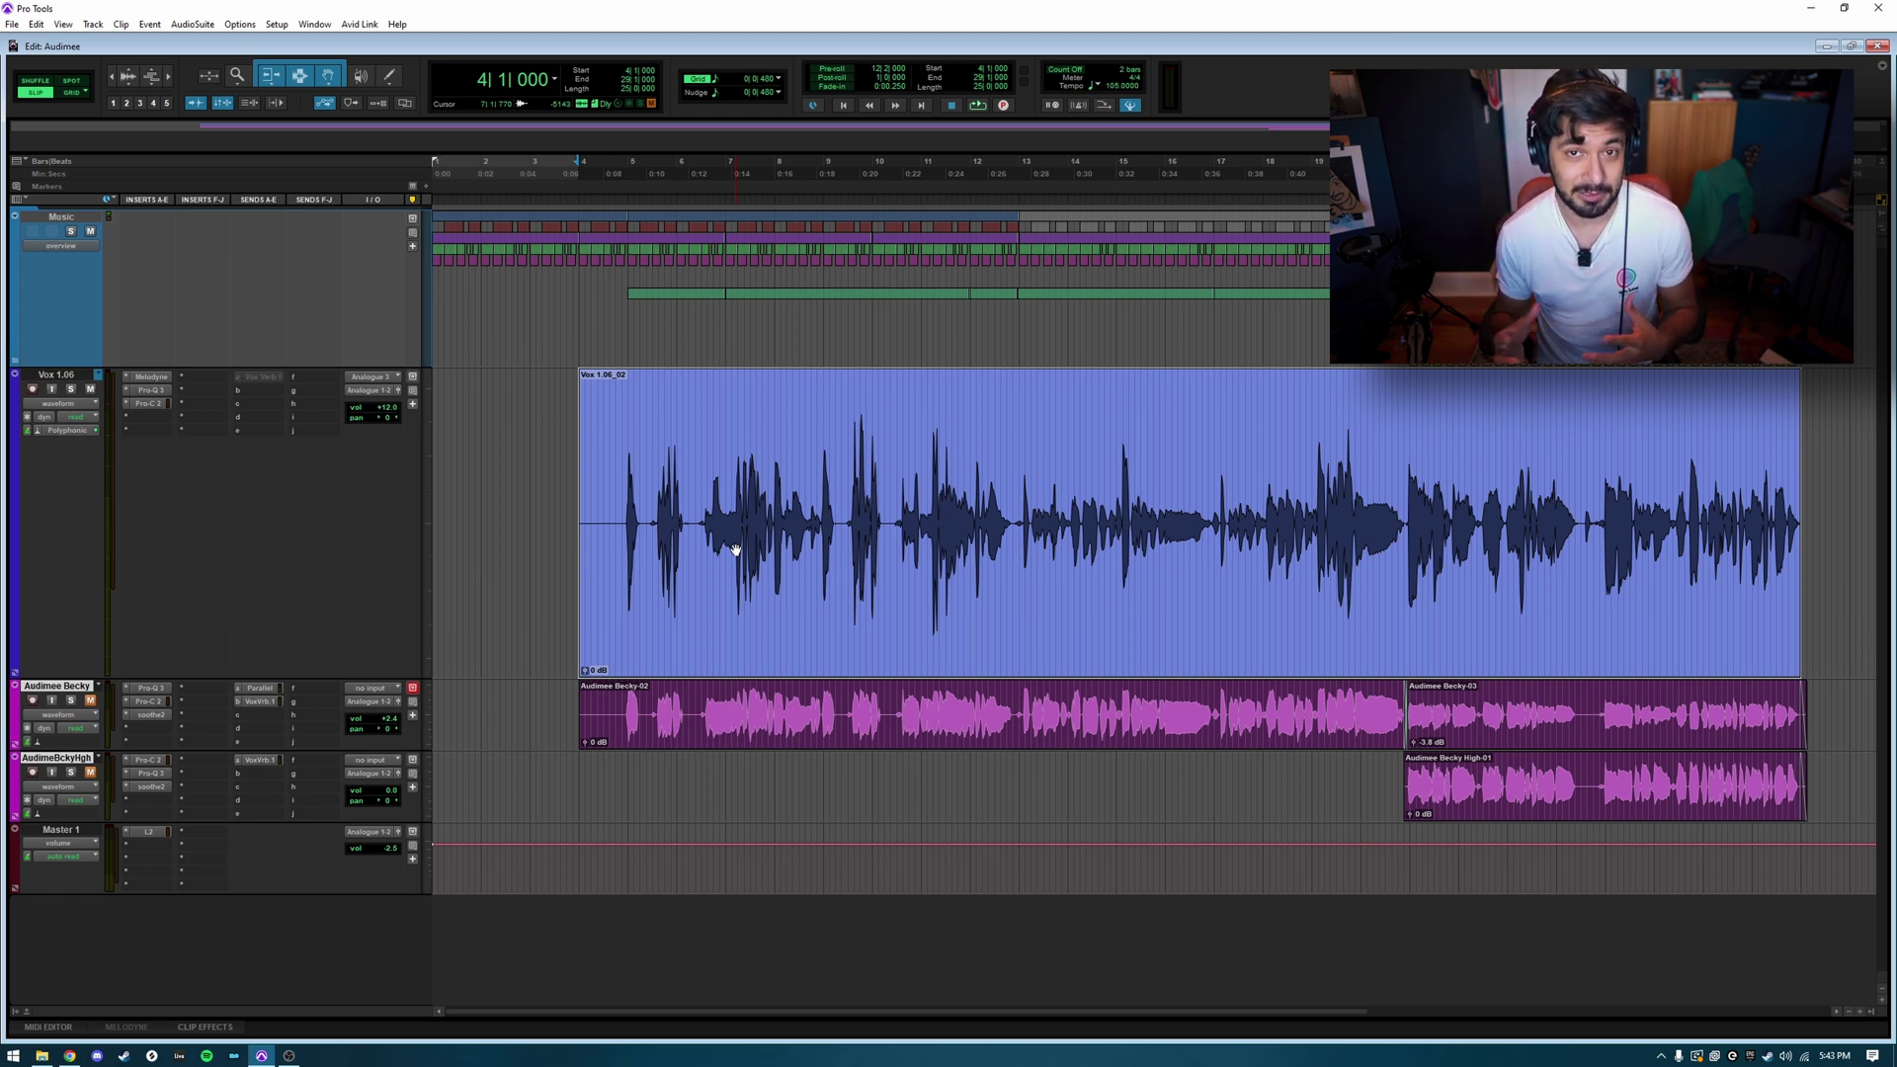
Select the whole vocal clip on Vox 1.06, solo its track and make its Pro-Q and Pro-C inserts inactive
left_click(611, 521)
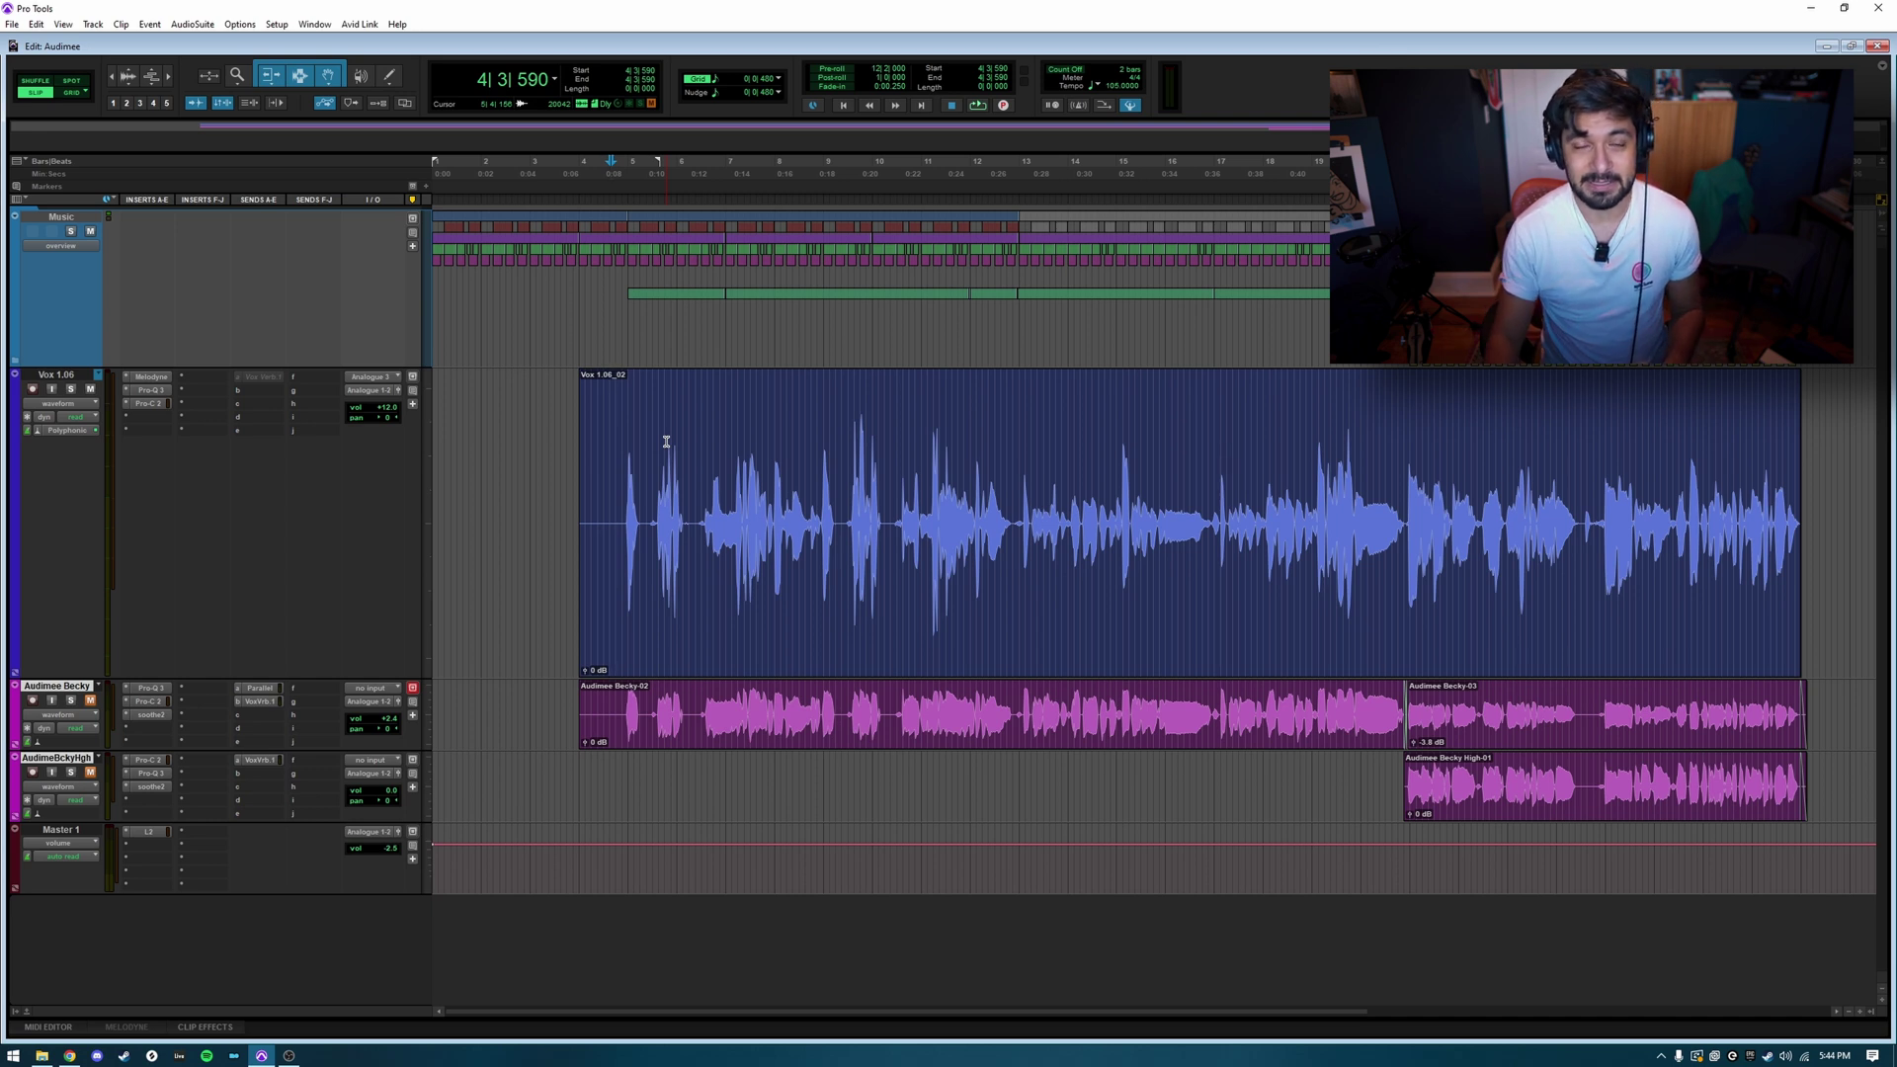
left_click(623, 464)
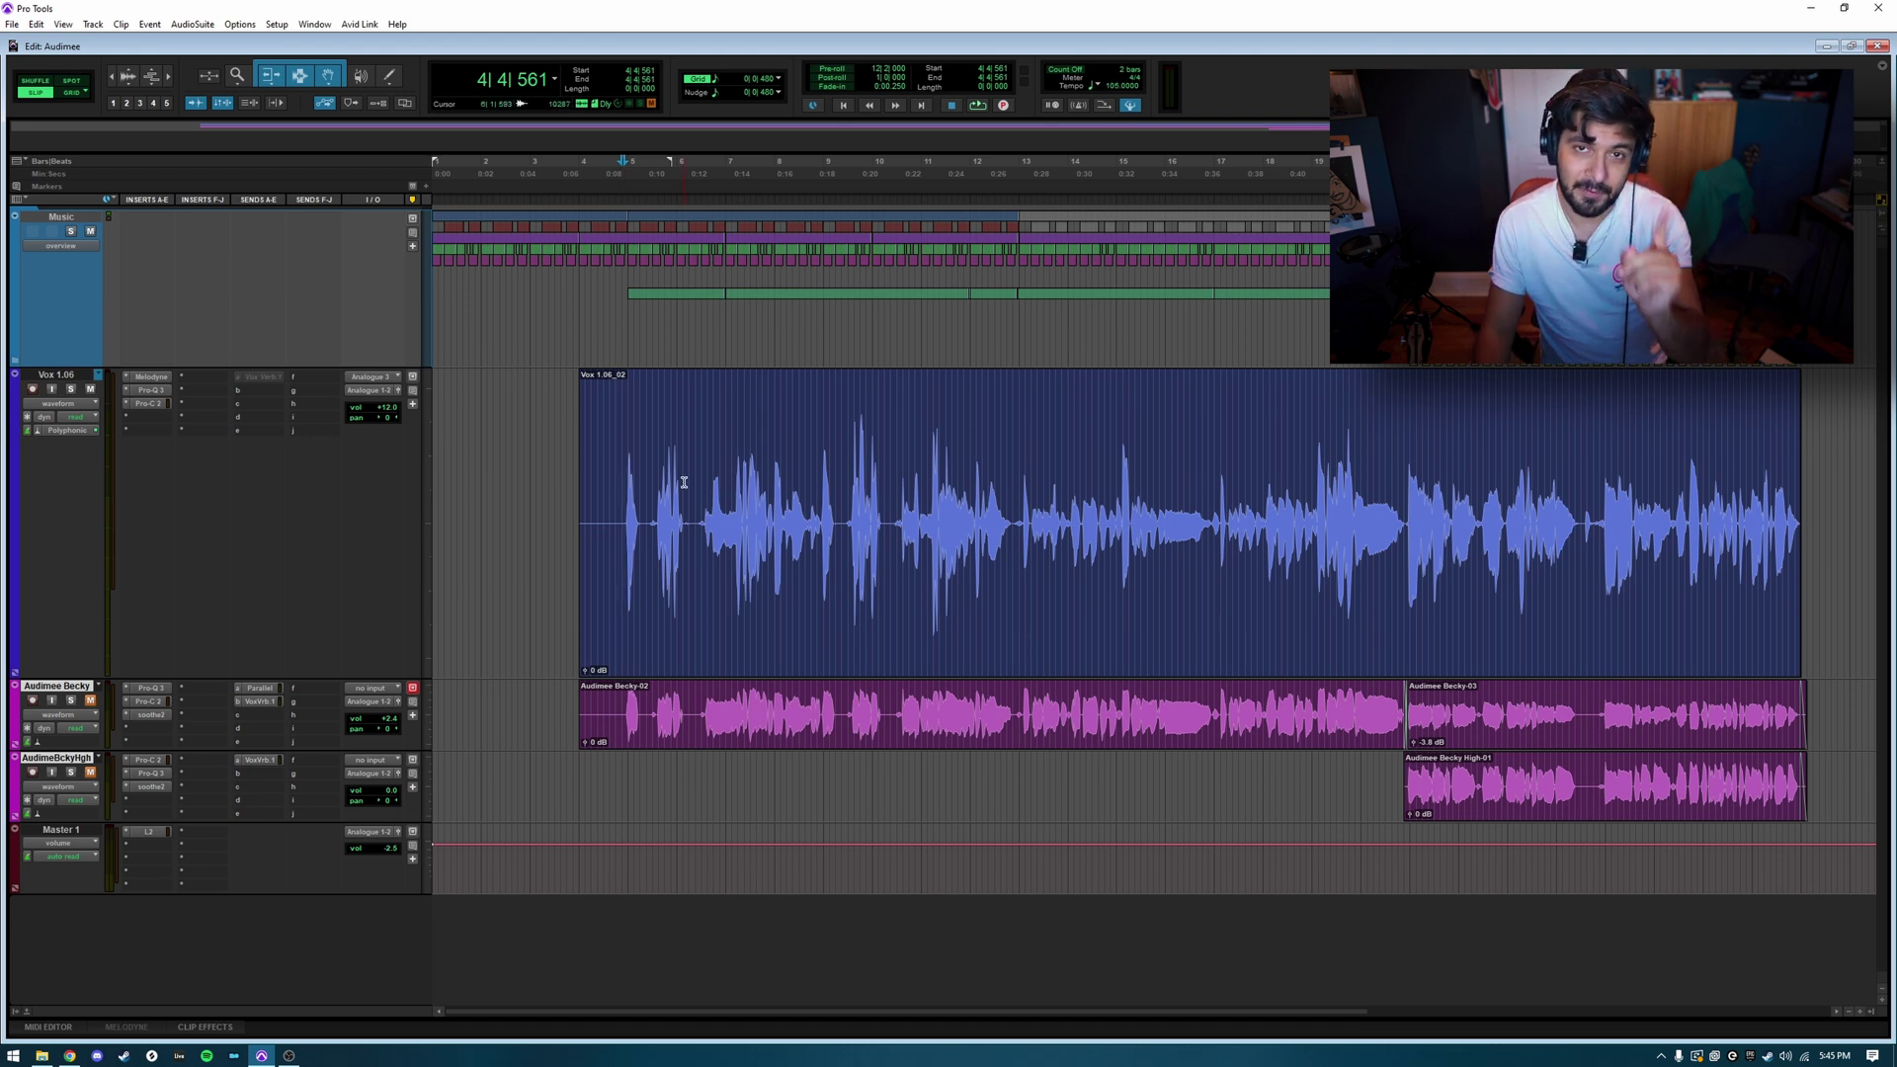
left_click(861, 589)
left_click(72, 390)
left_click(165, 405, "ctrl+super")
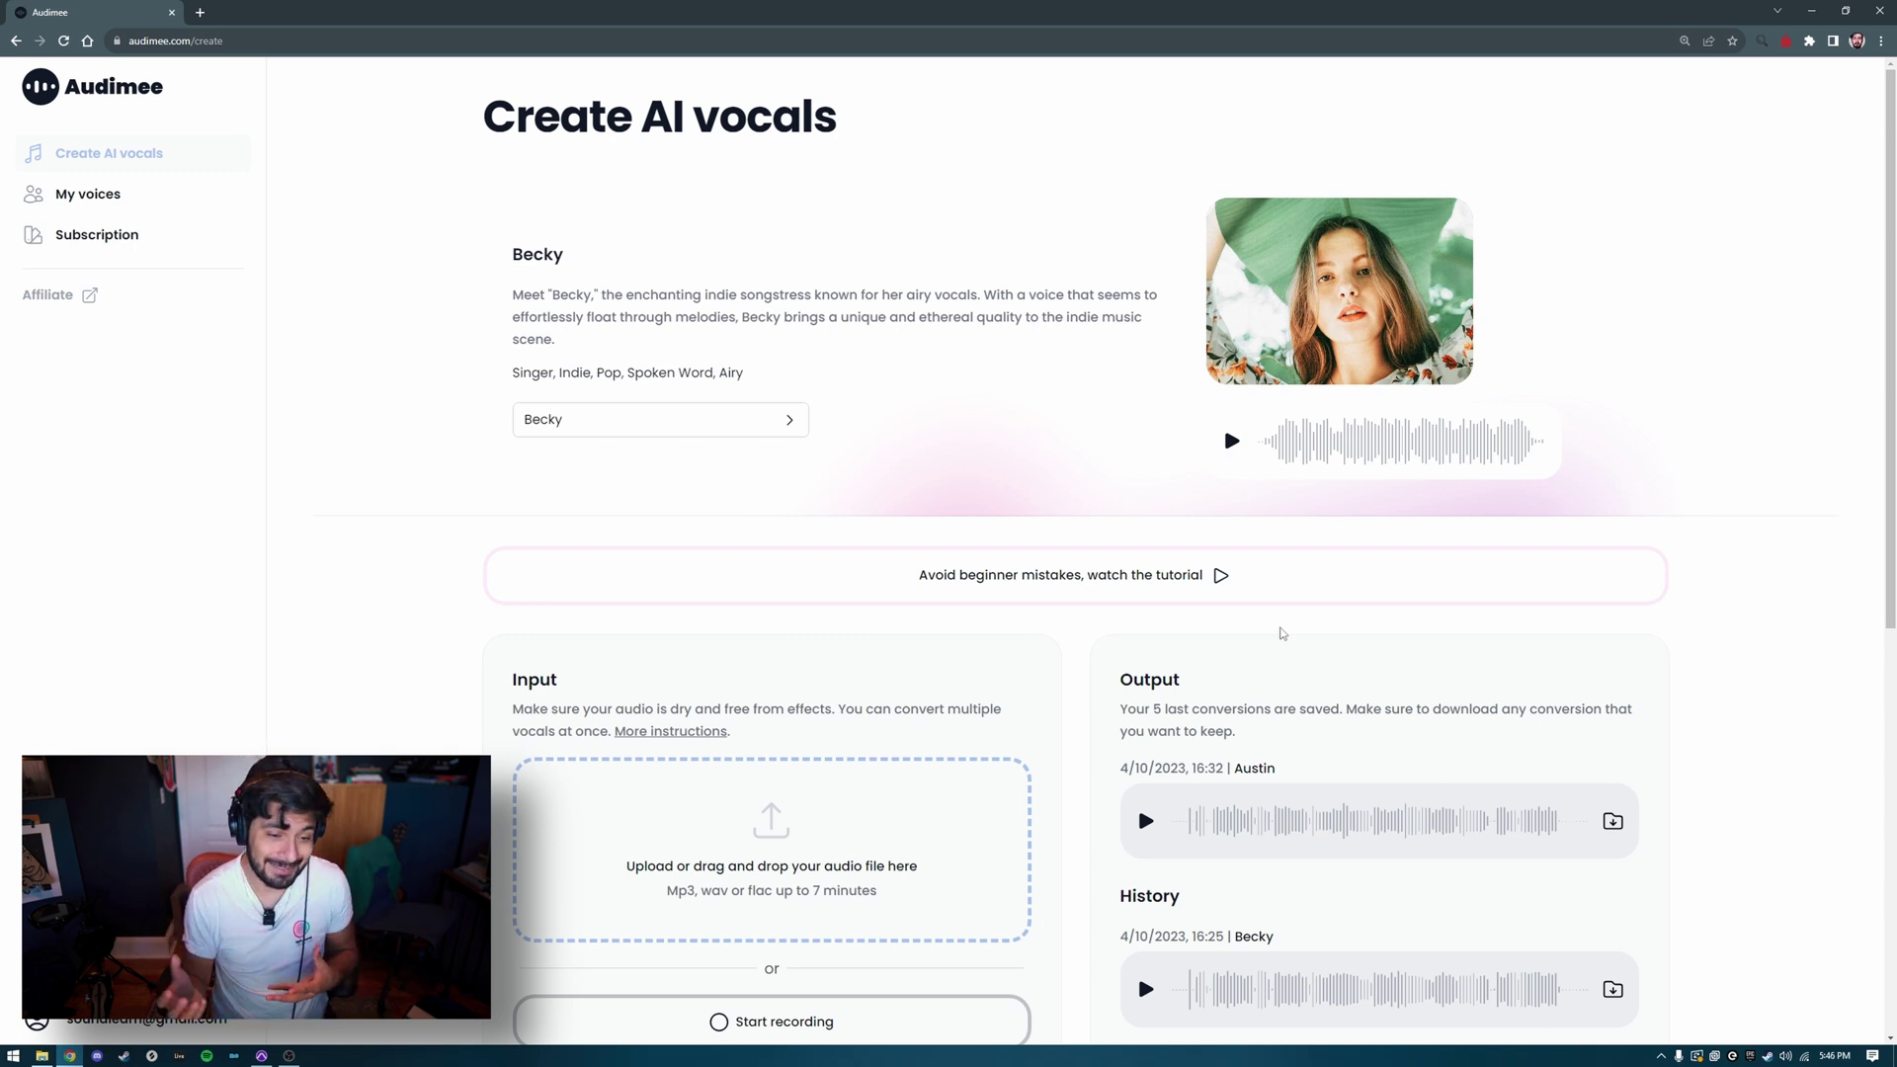
Upload the dry vocal file to Audimee, preview it and convert it with the Becky voice at a pitch shift of 0 semitones
scroll(1087, 610, "down", 4)
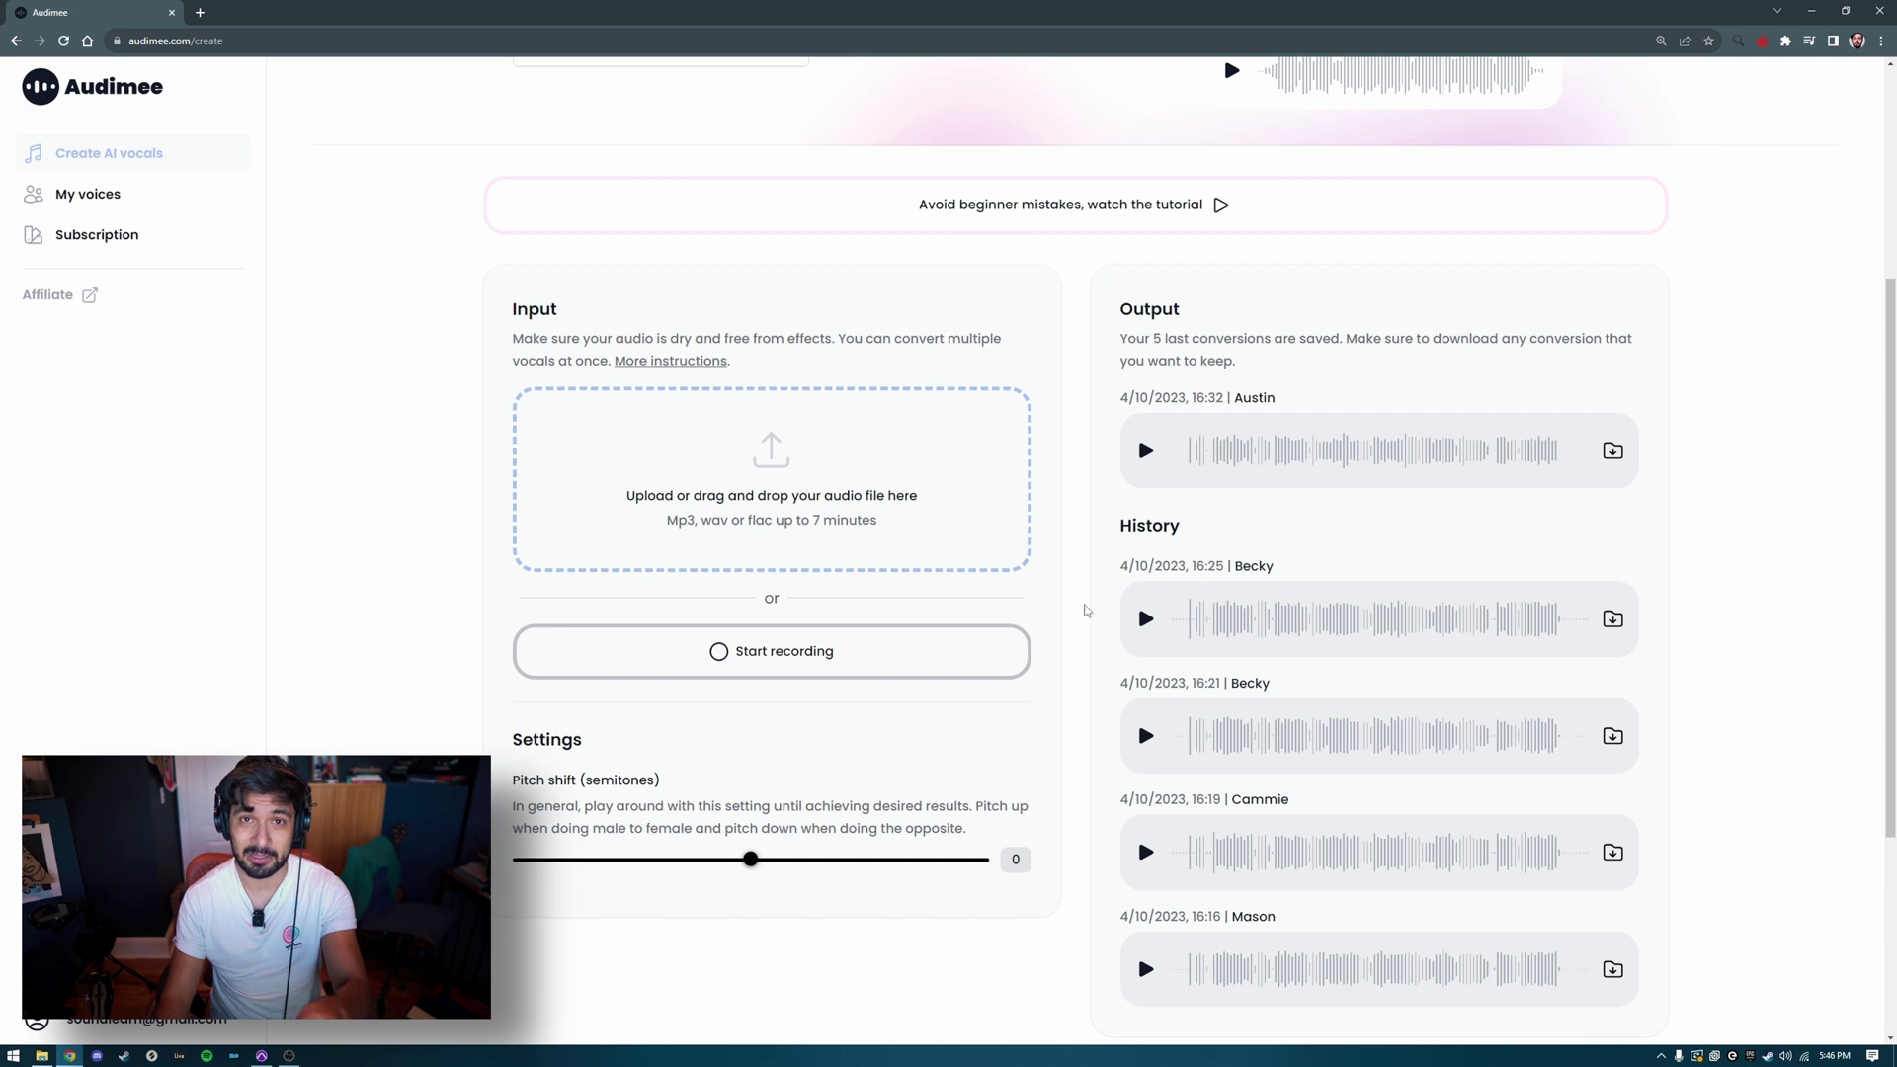
left_click(1023, 672)
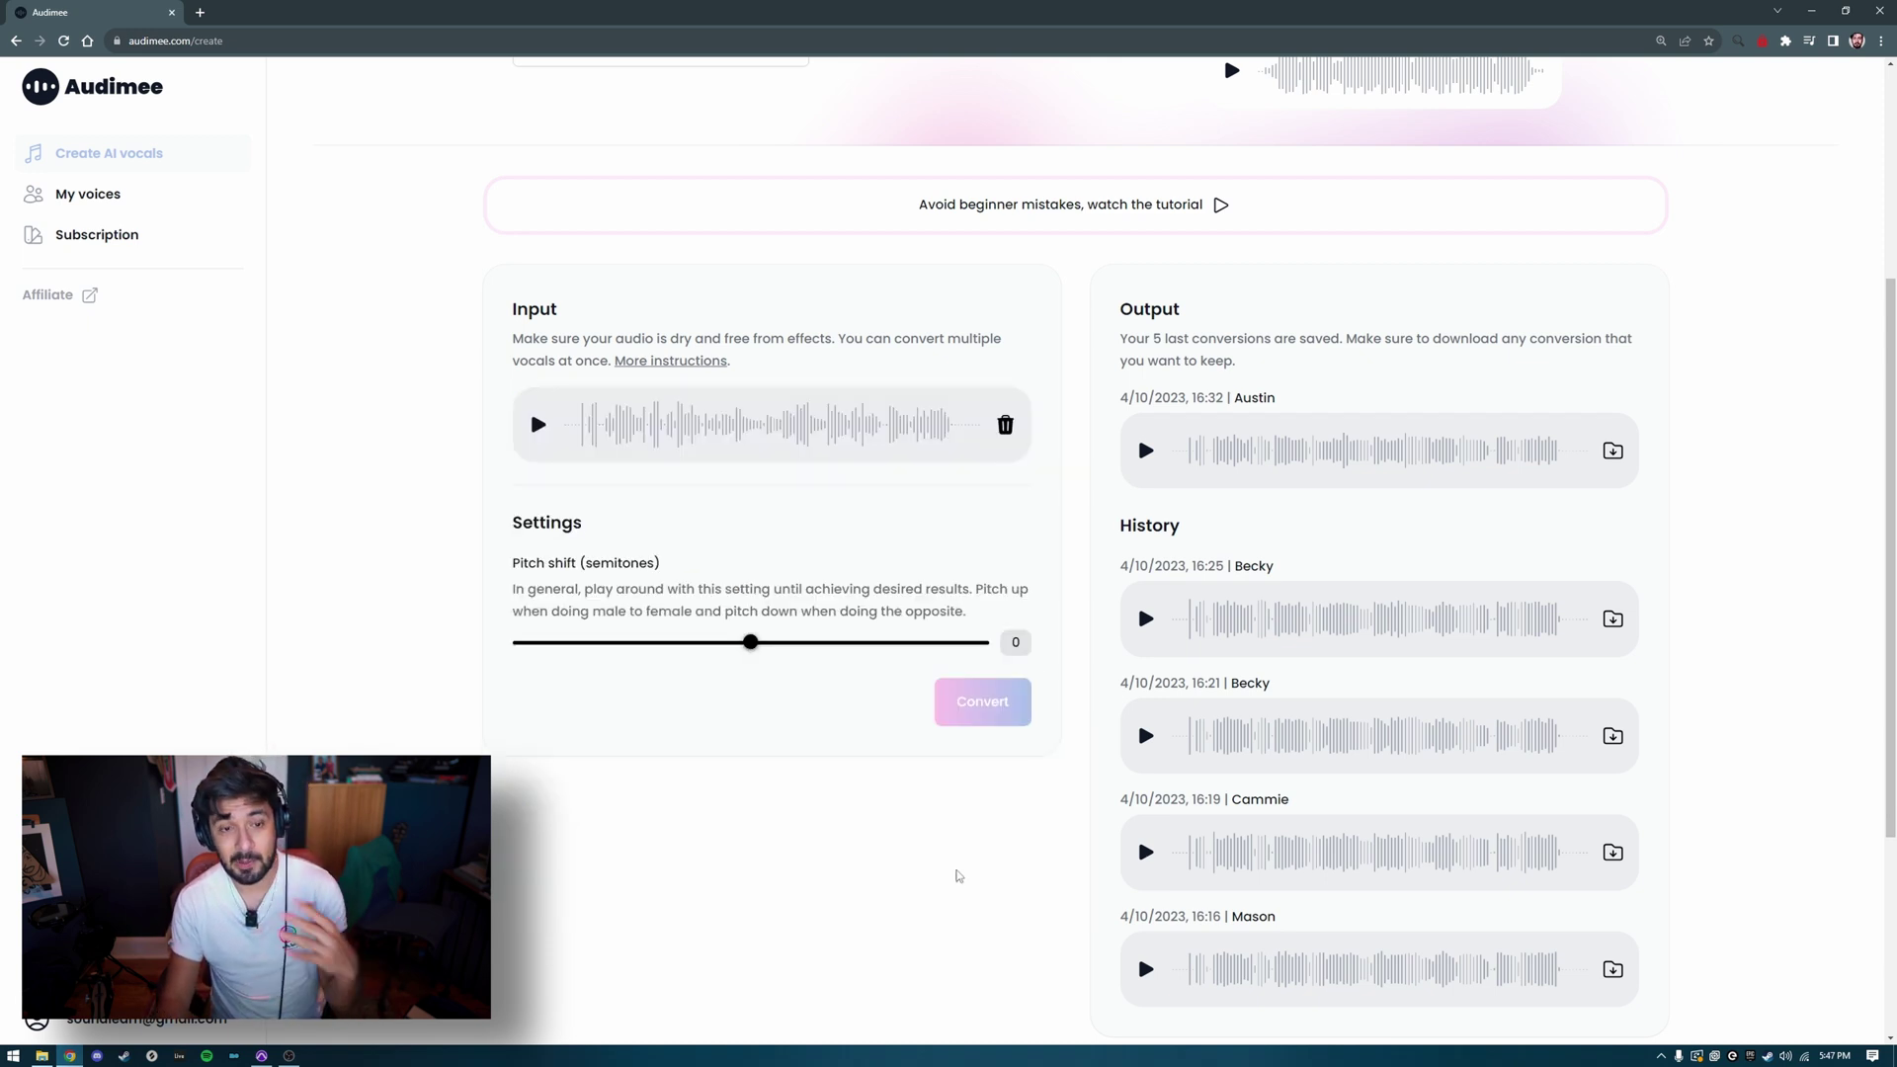
left_click(540, 426)
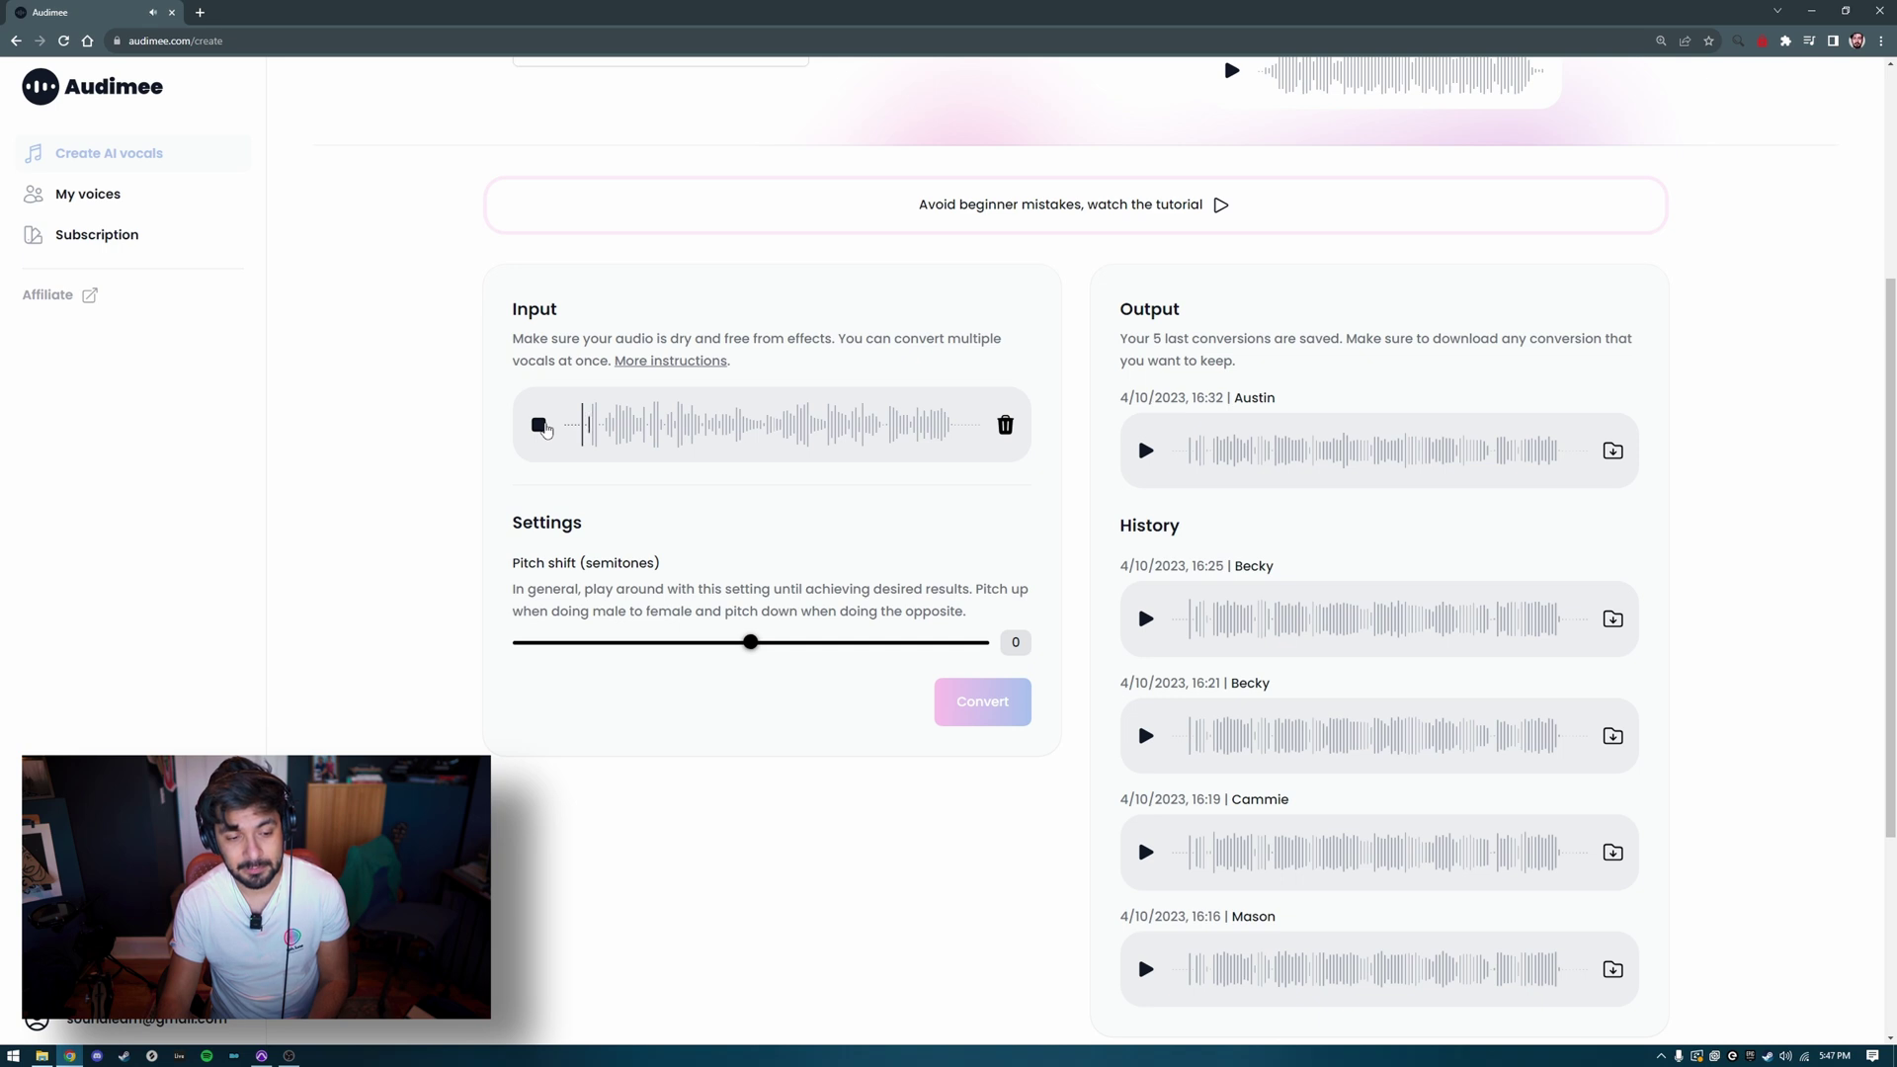
left_click(539, 426)
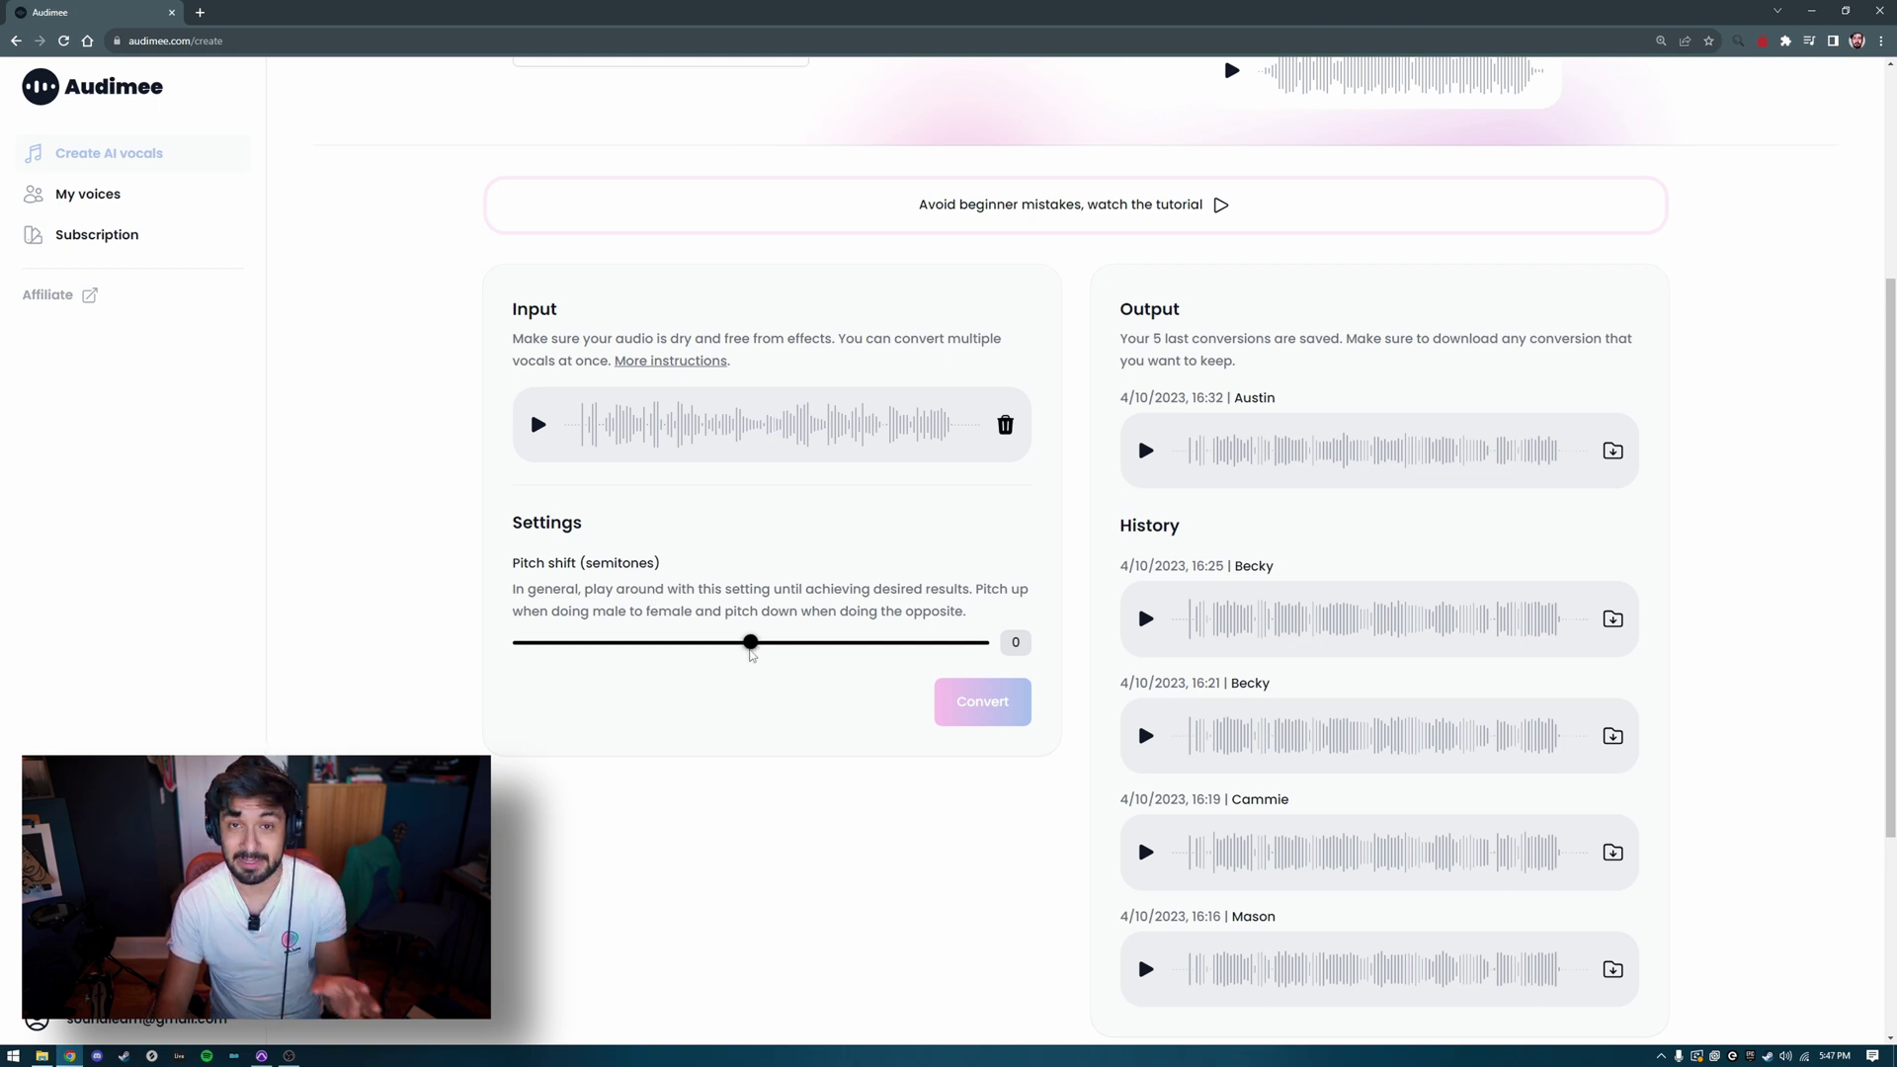
left_click(978, 702)
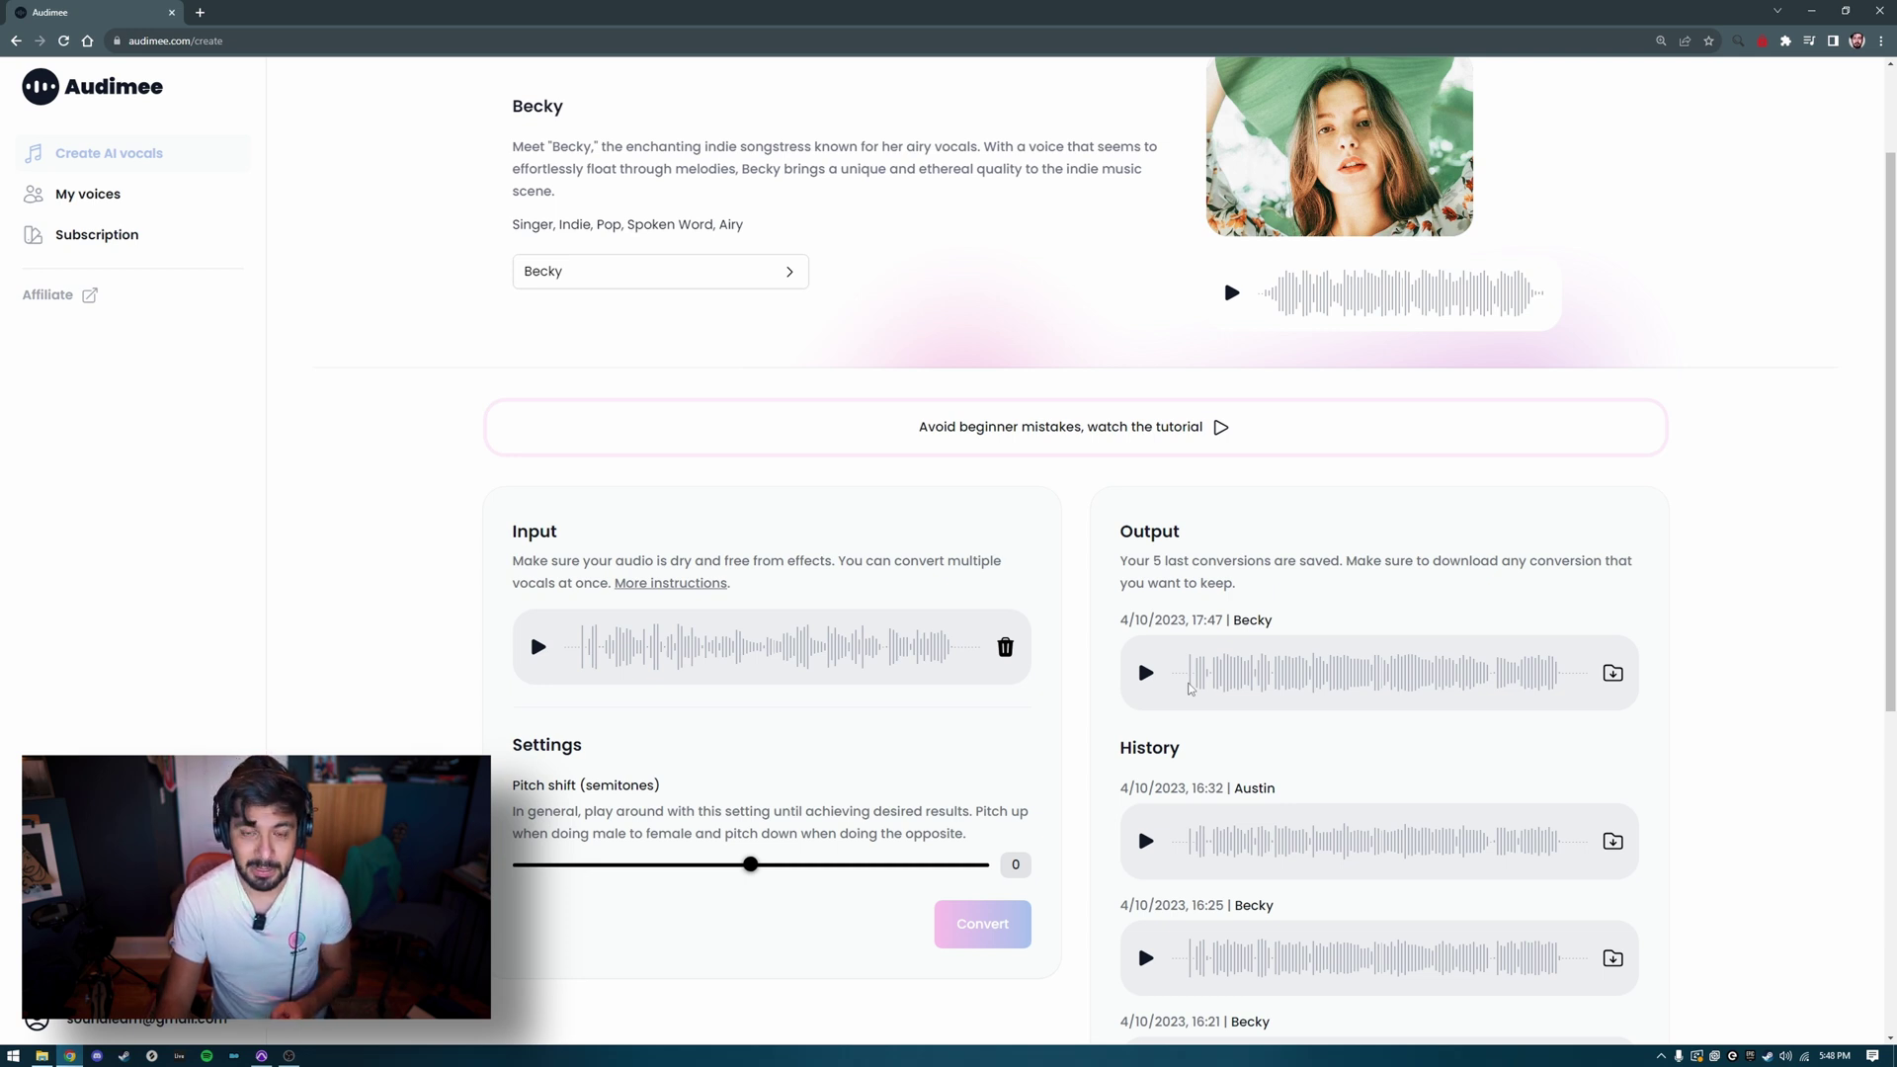
Audition the new Becky conversion in the Audimee output
left_click(1146, 676)
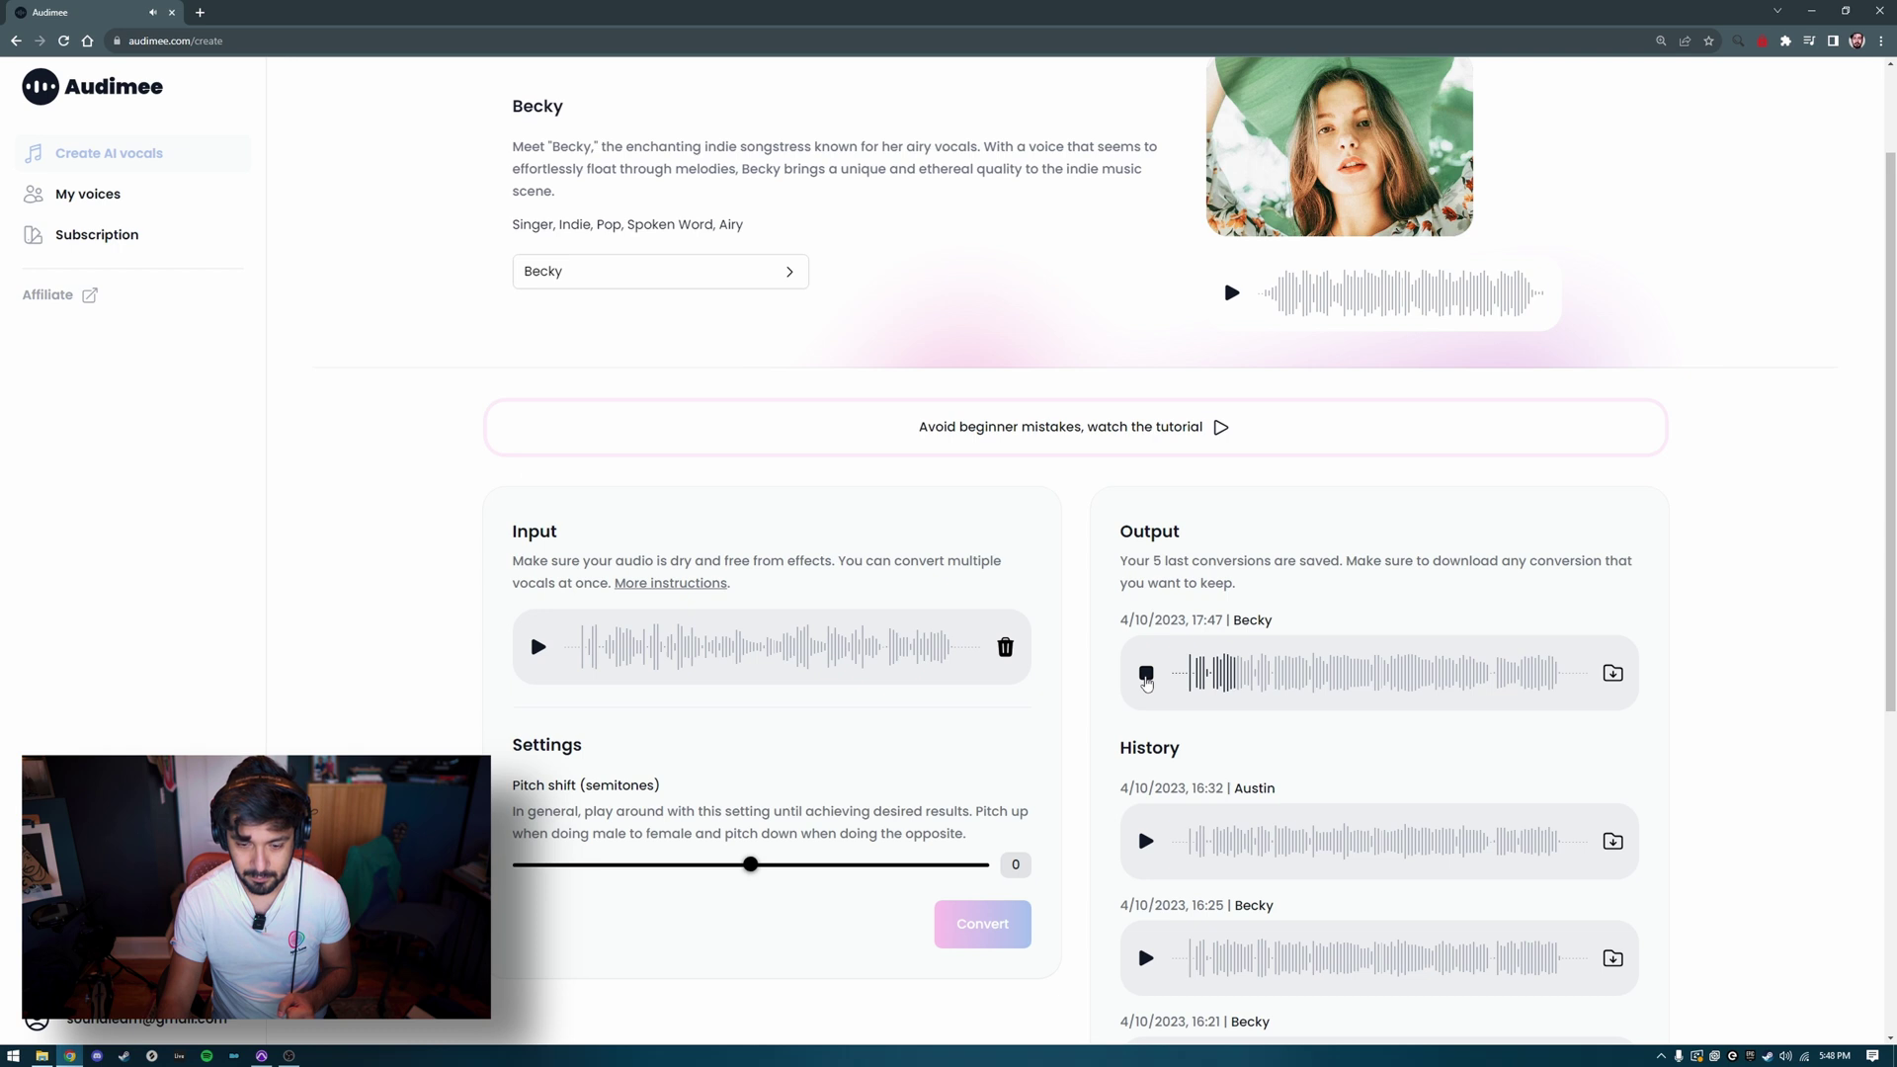
left_click(1147, 676)
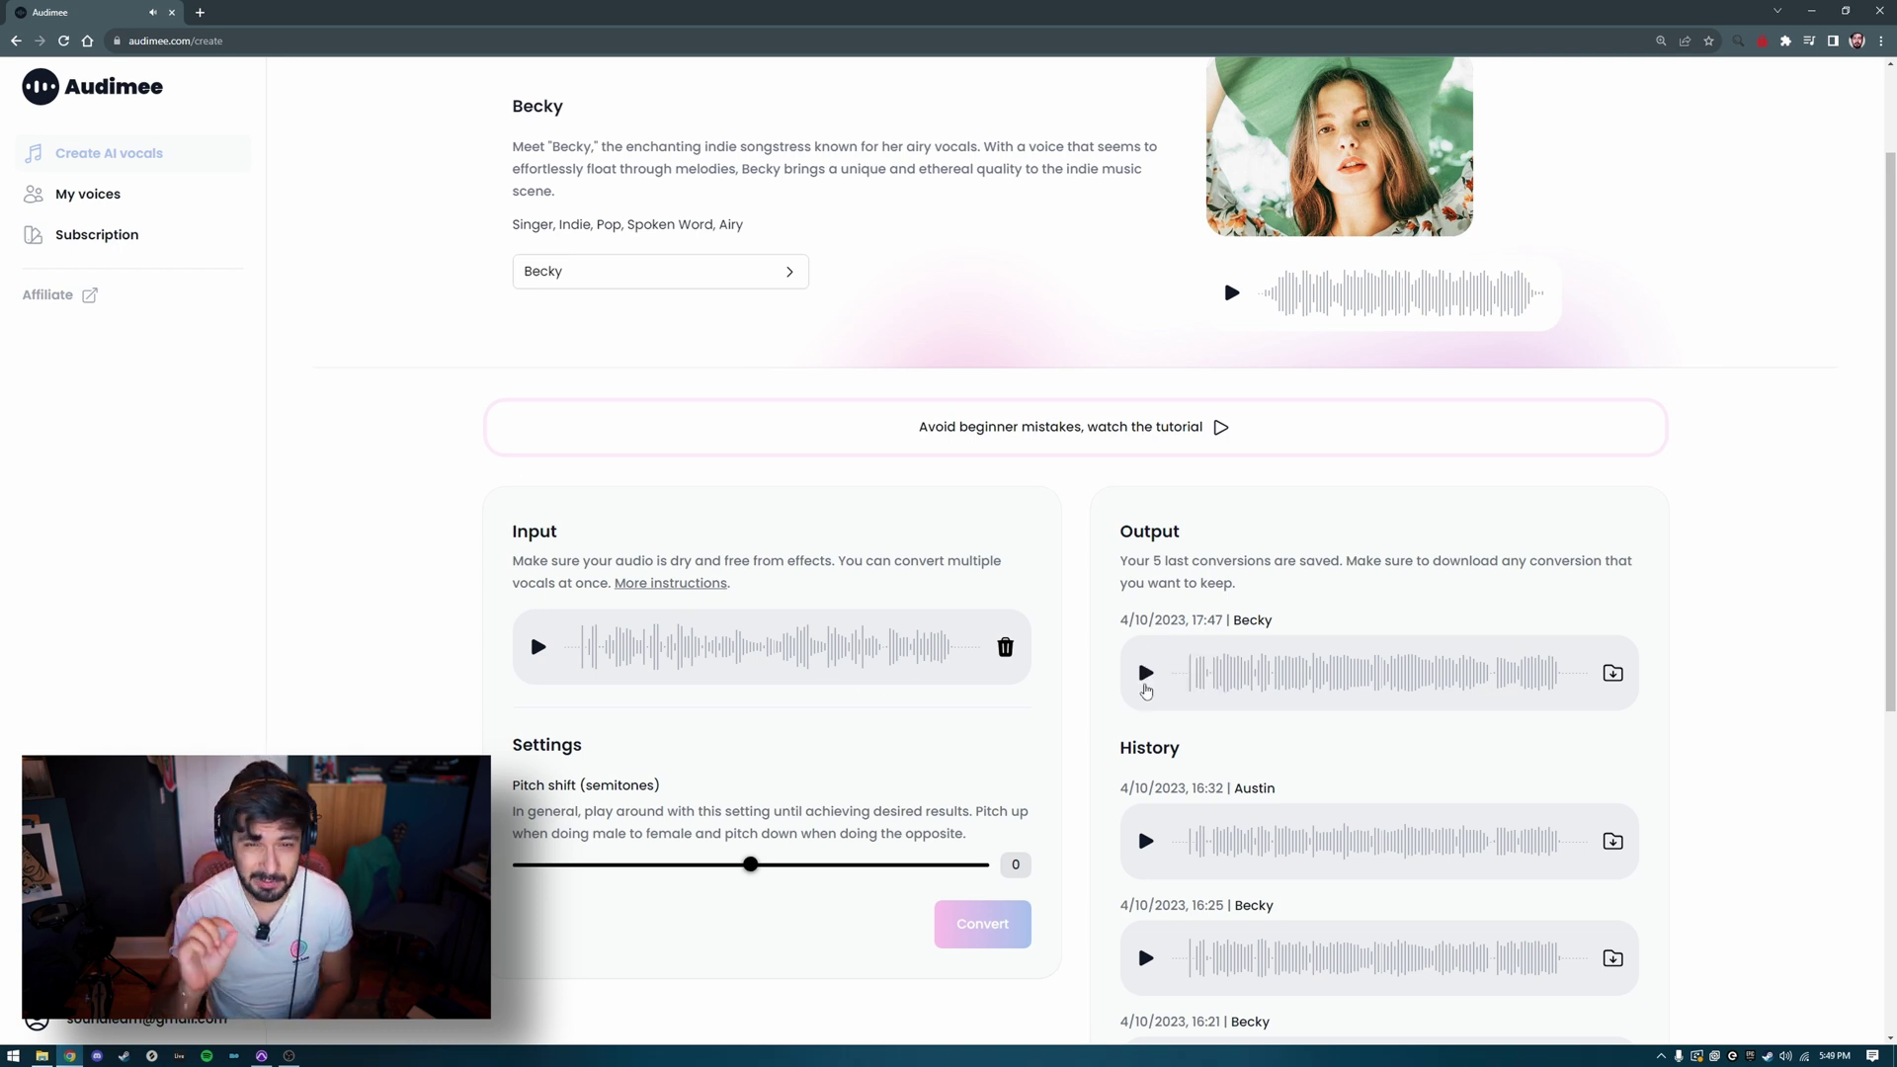
left_click(1145, 684)
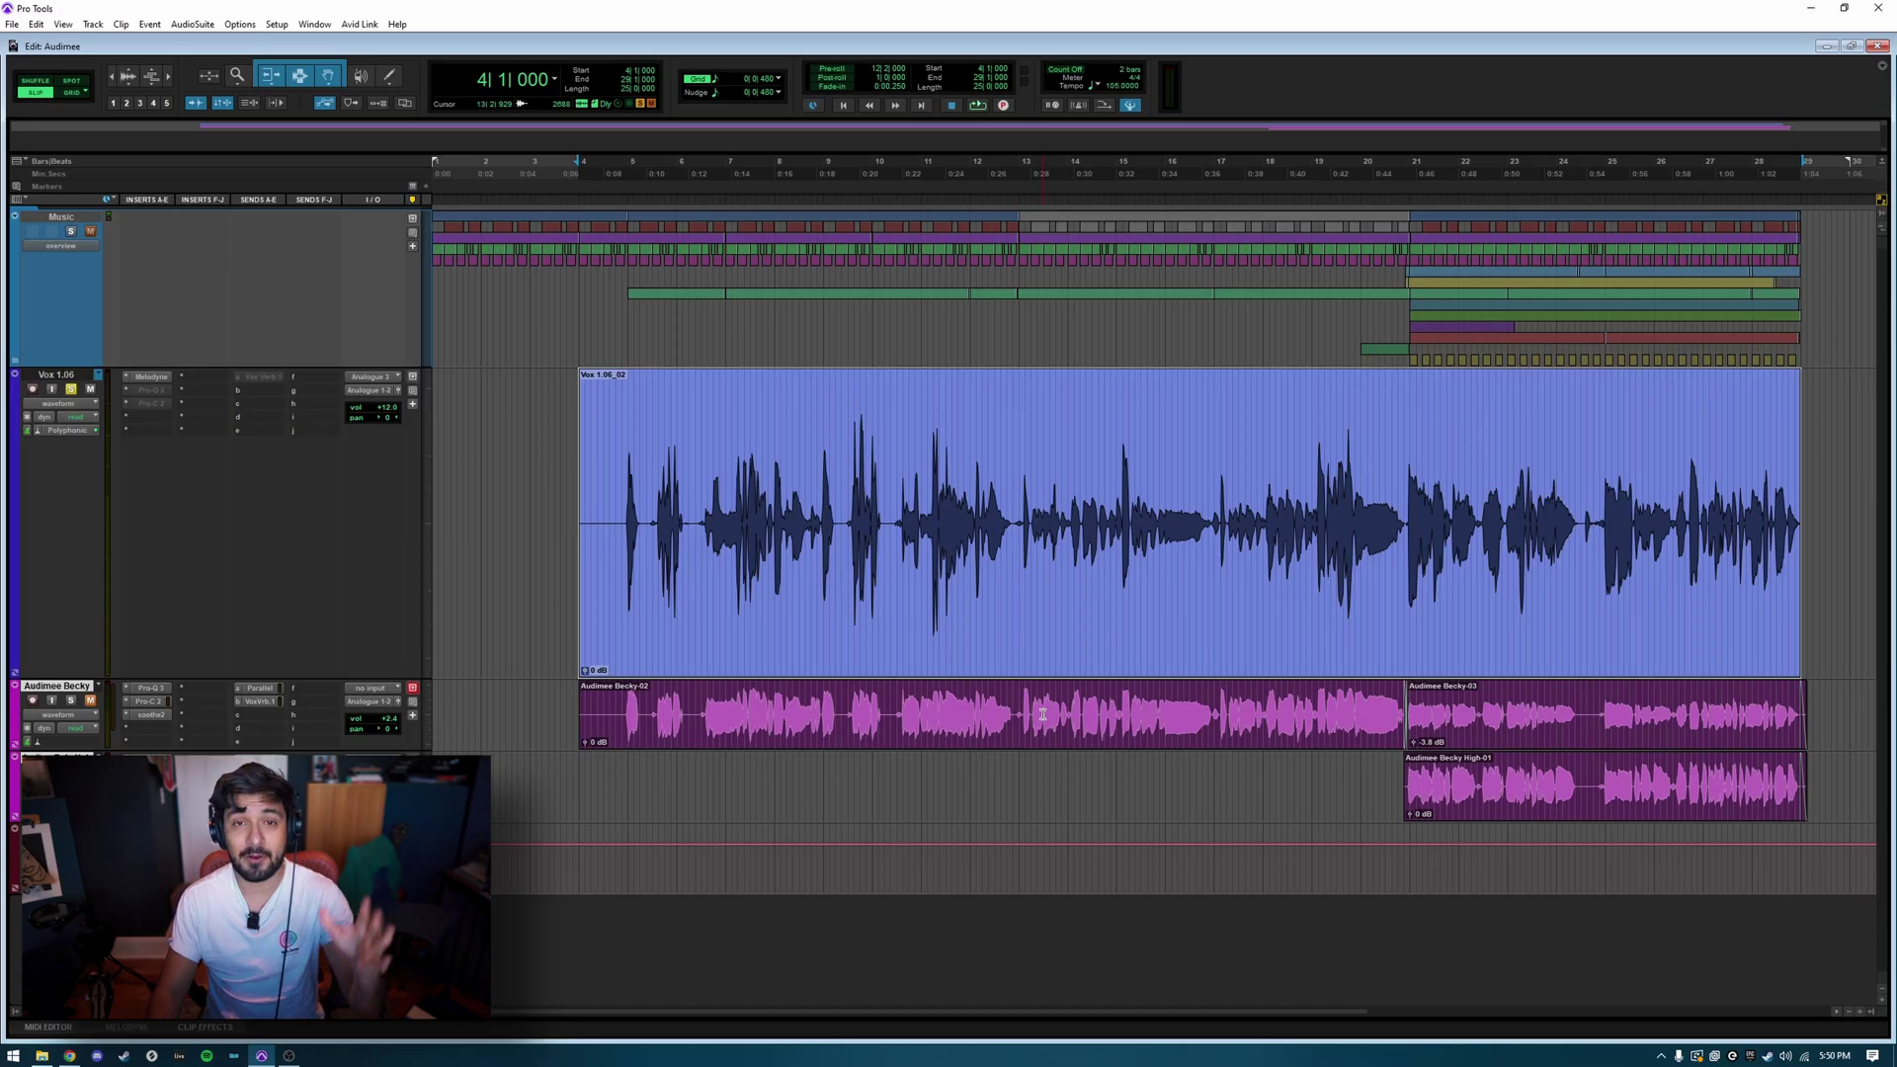
Switch to Pro Tools and play the Audimee Becky track from 4|4|037 with Vox 1.06 muted
left_click(1018, 736)
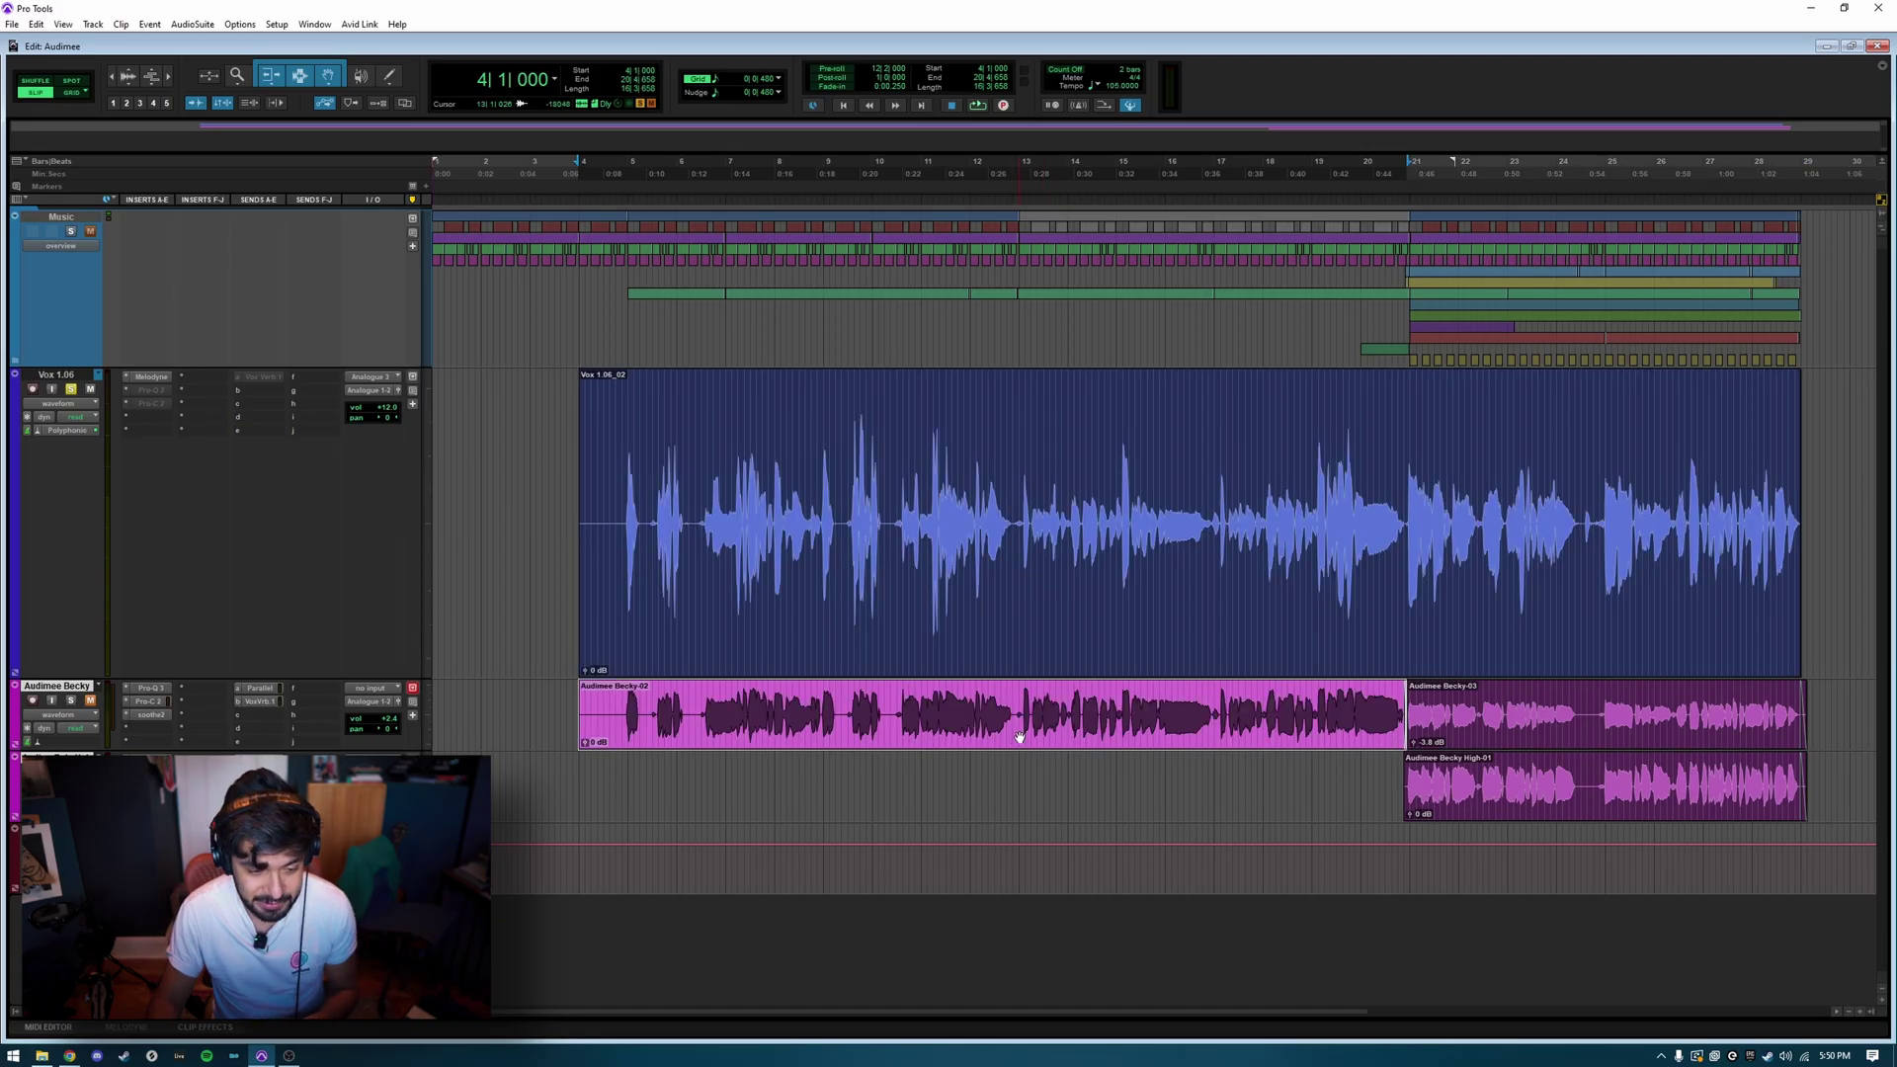
left_click(616, 696)
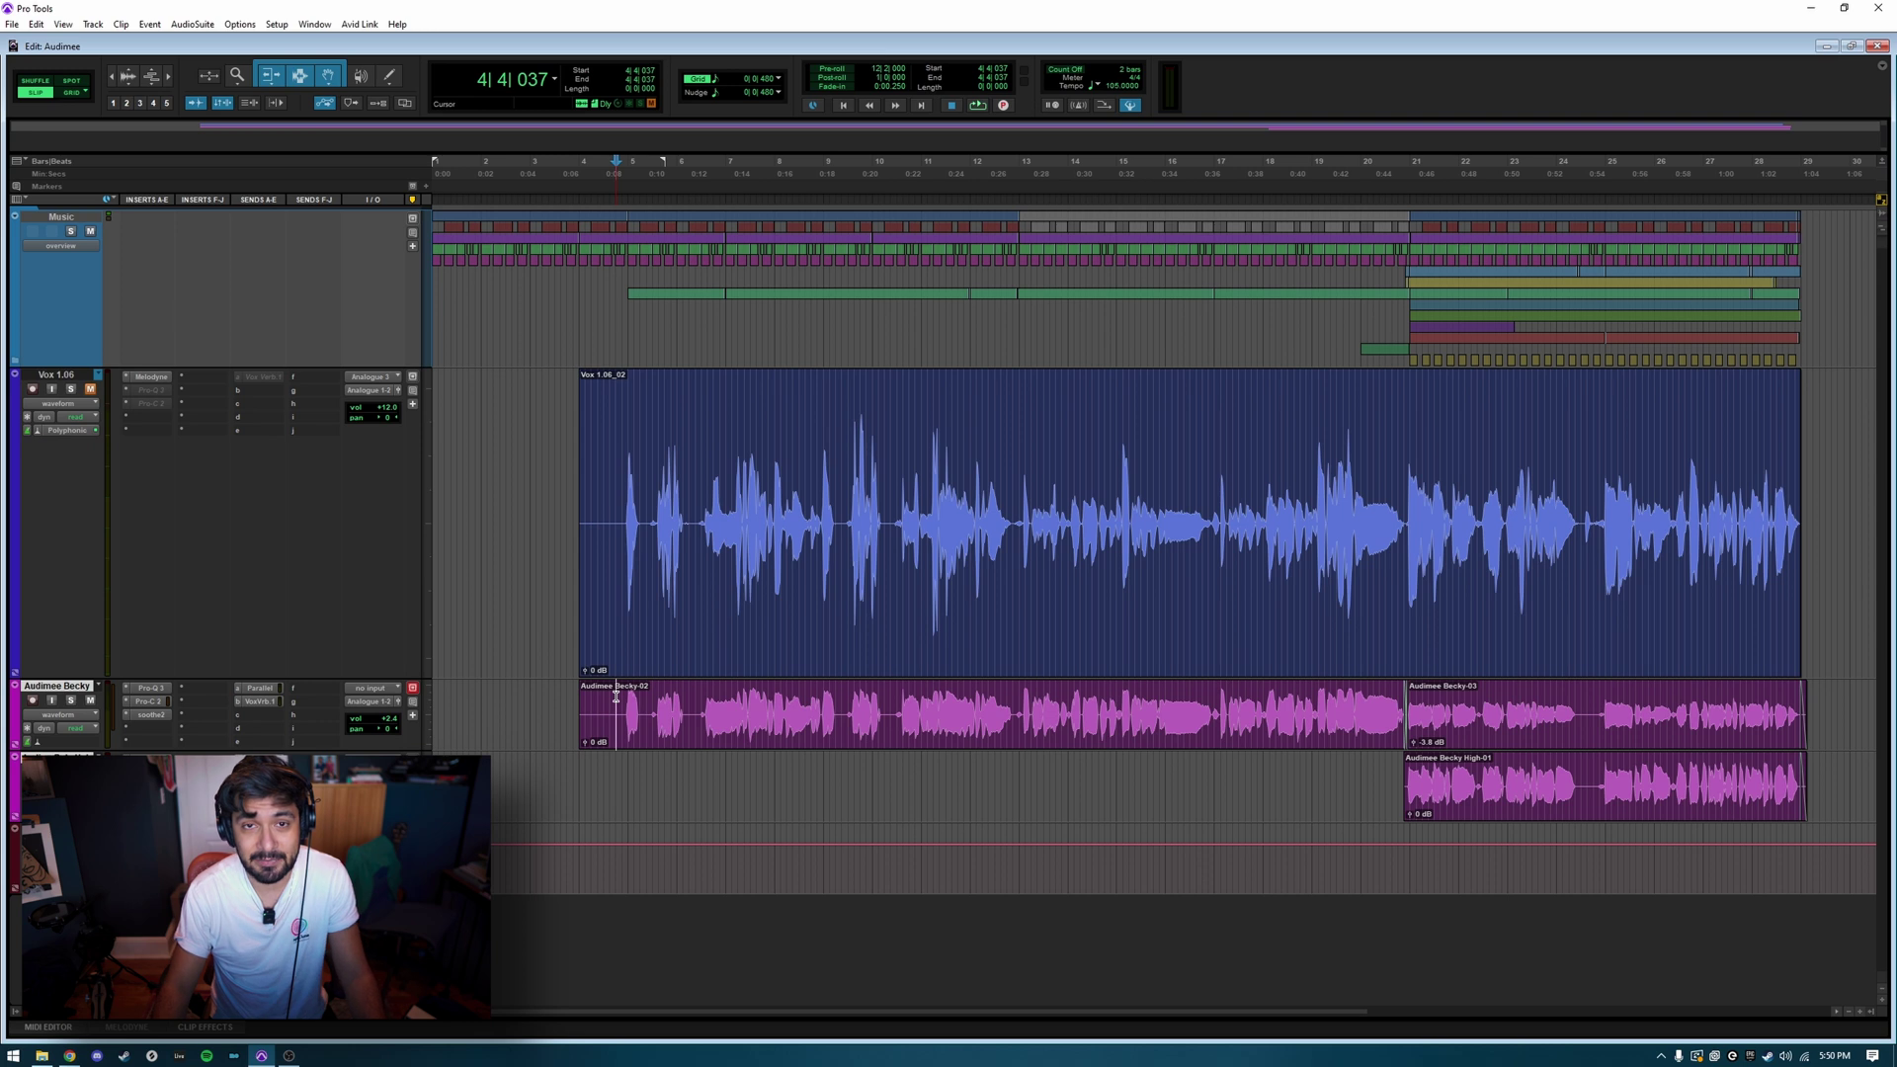
key("space")
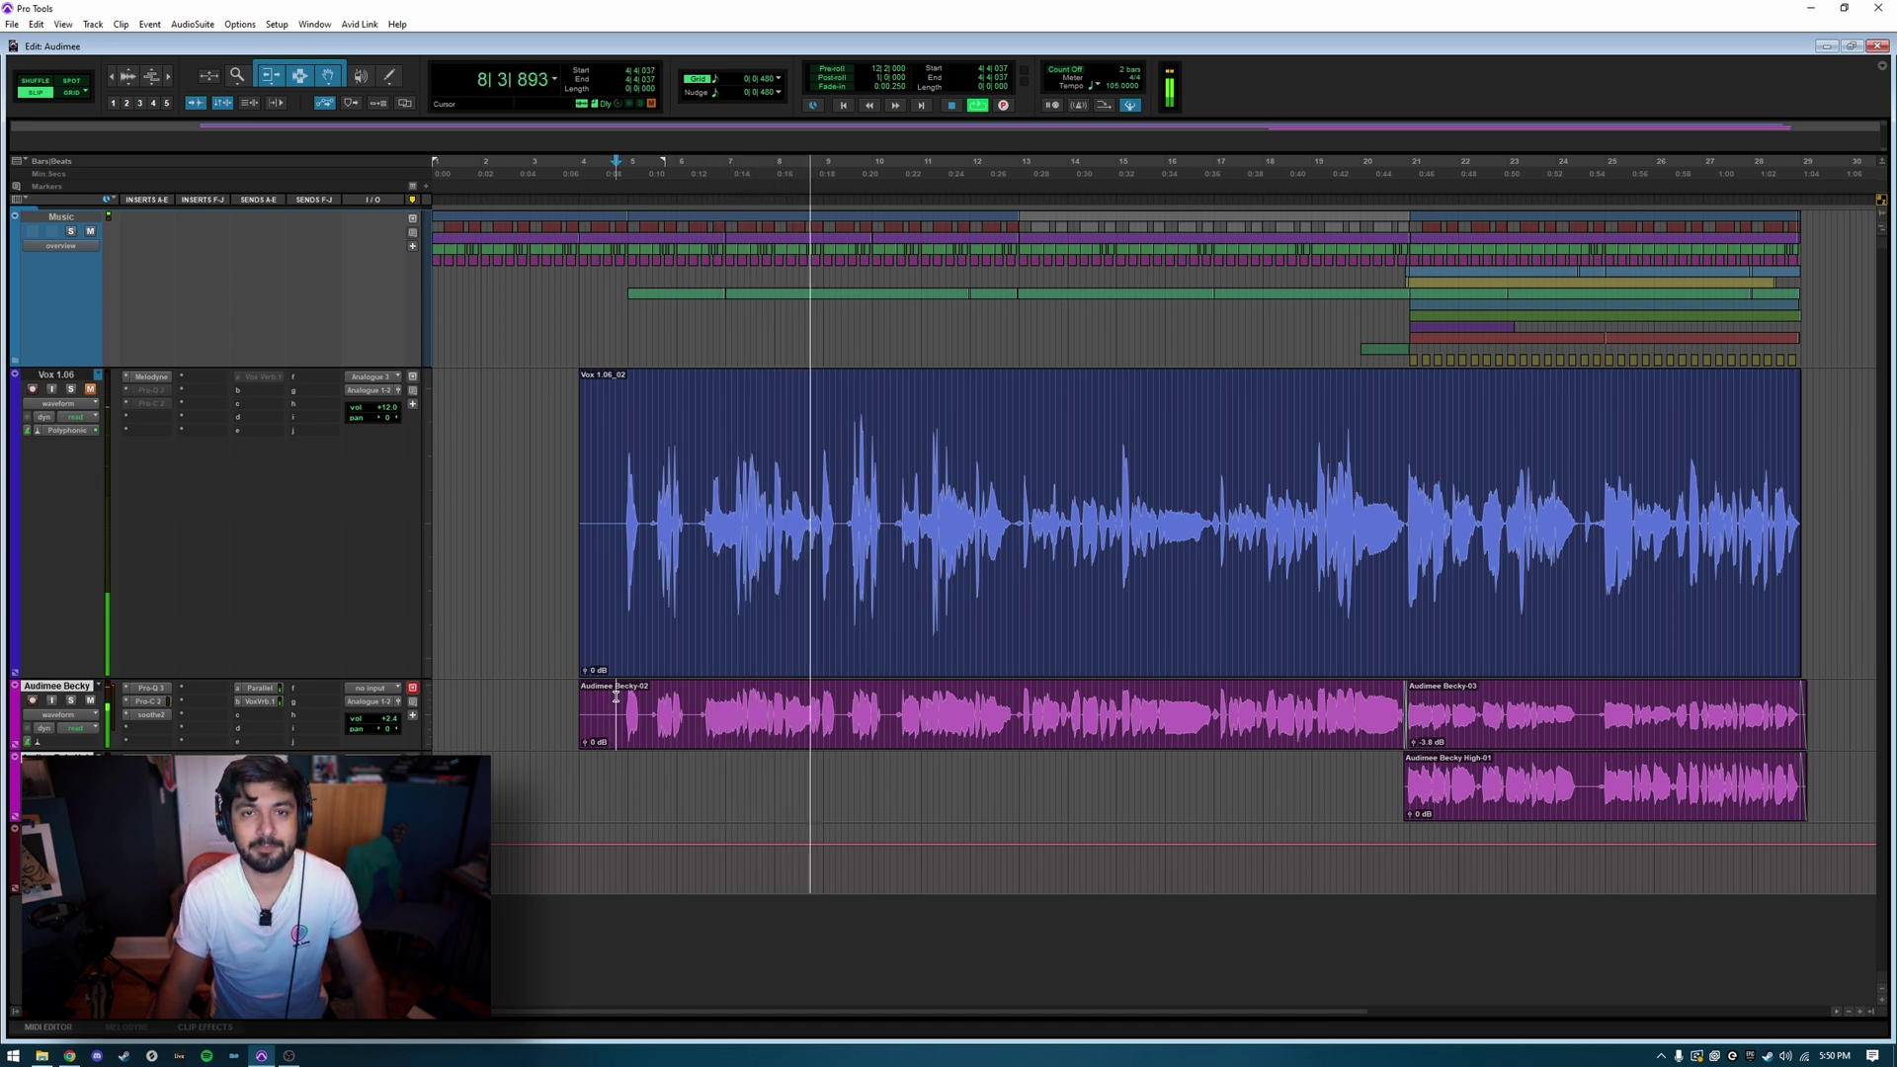
left_click(759, 739)
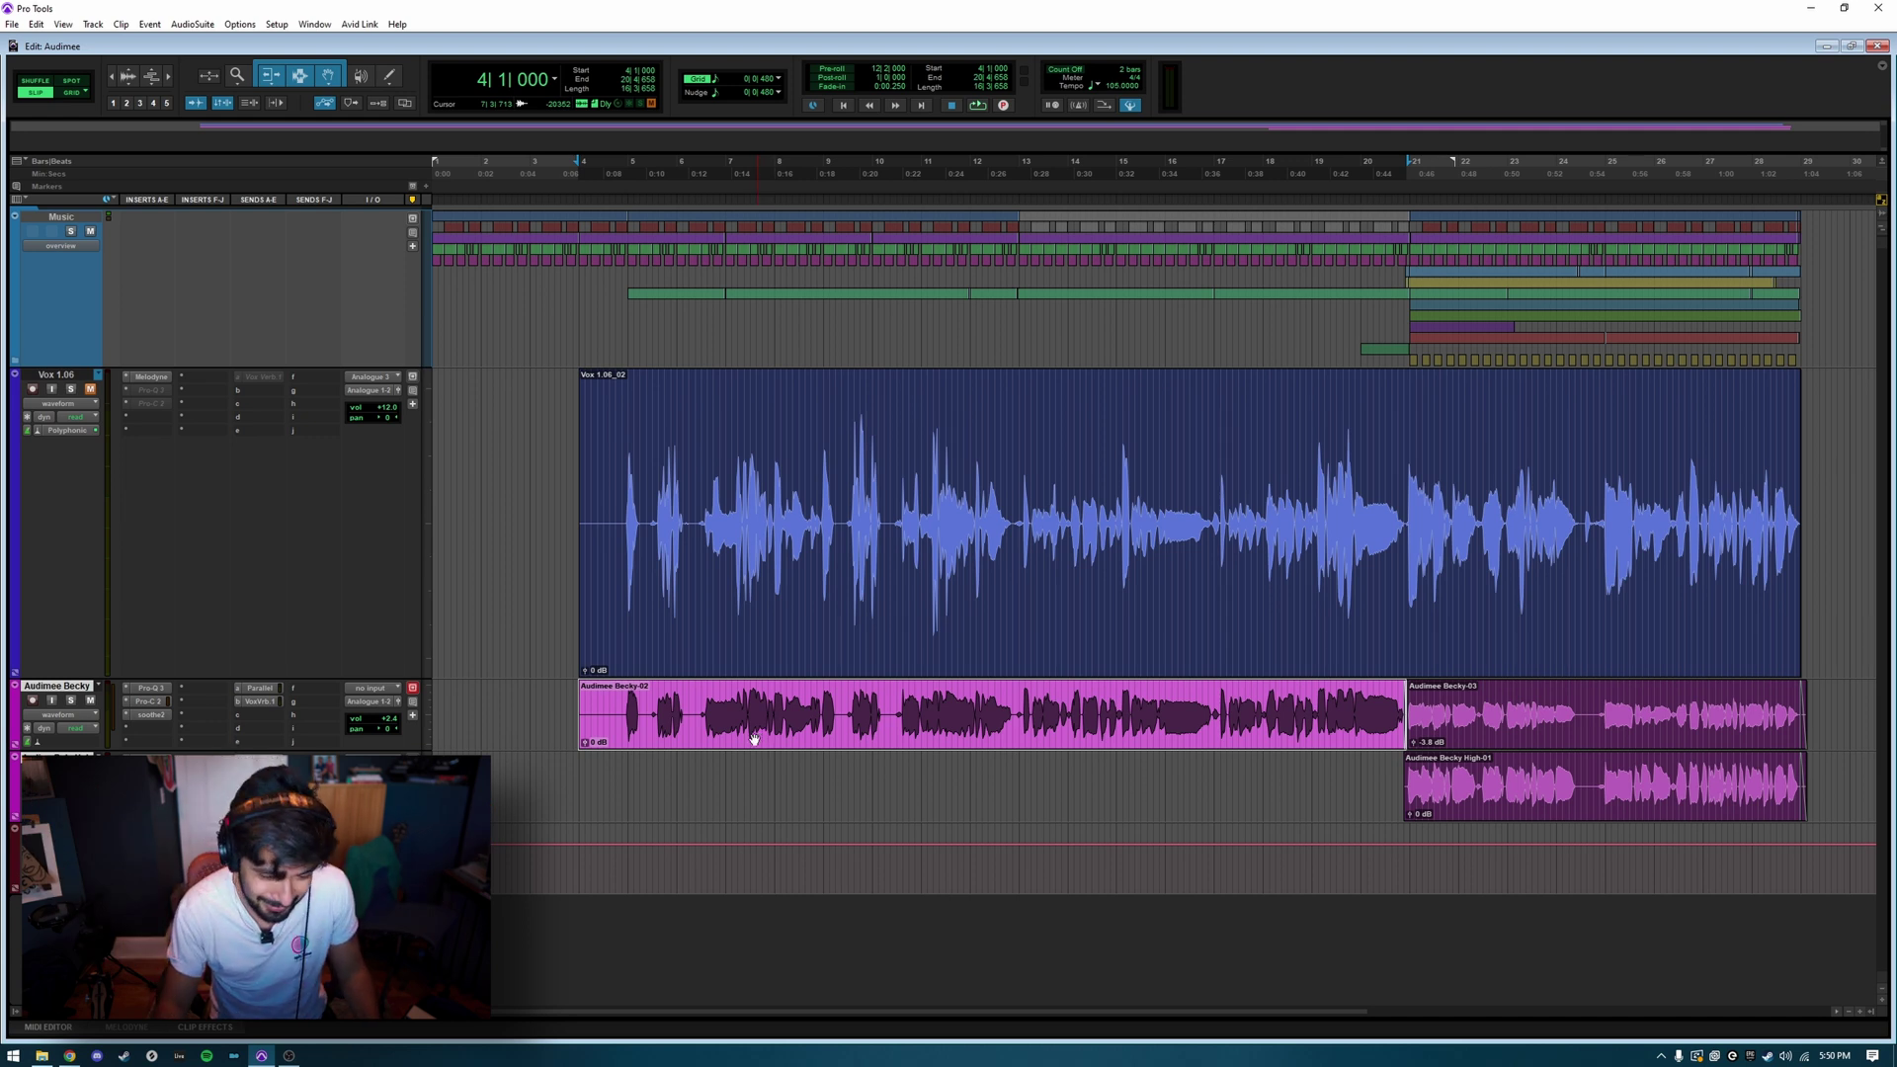
Compare the breaths between the opening phrases in the Vox 1.06 and Audimee Becky waveforms
left_click(653, 687)
key("ctrl+bracketright")
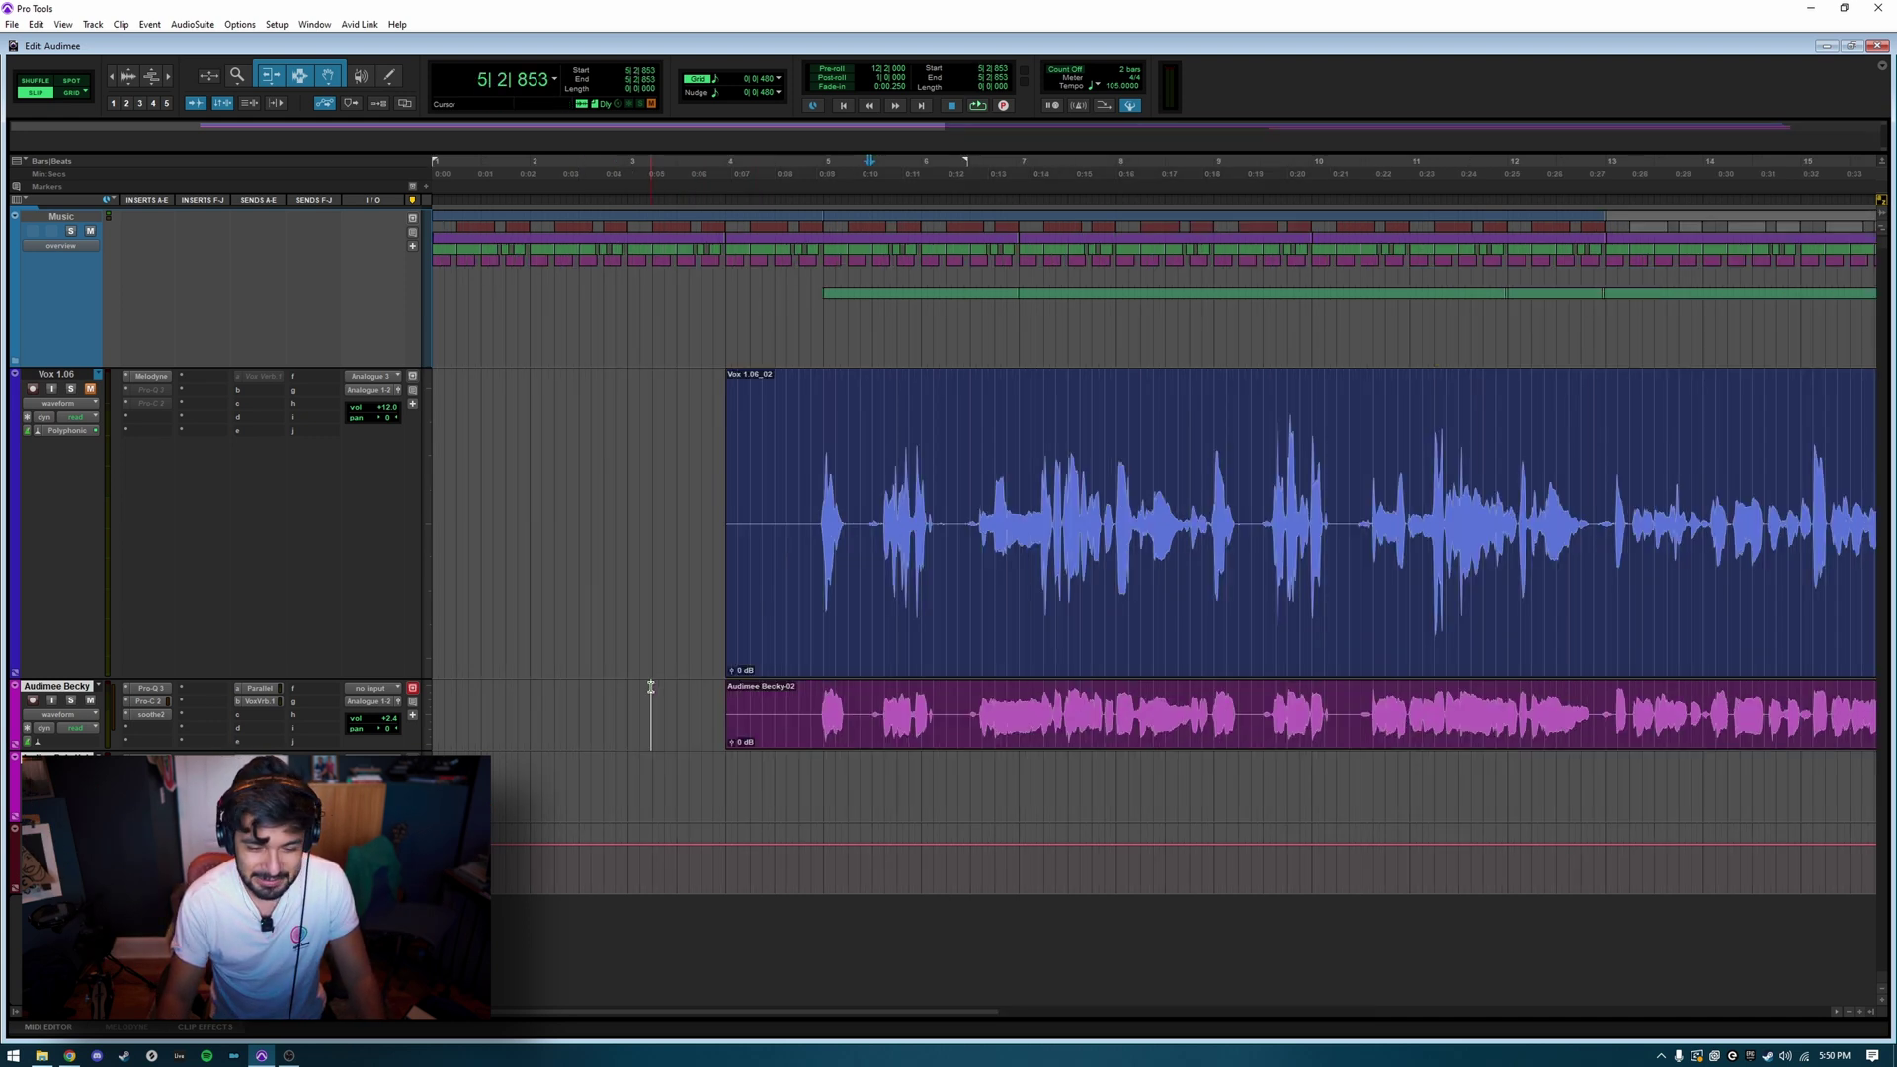
key("ctrl+bracketright")
left_click(1036, 707)
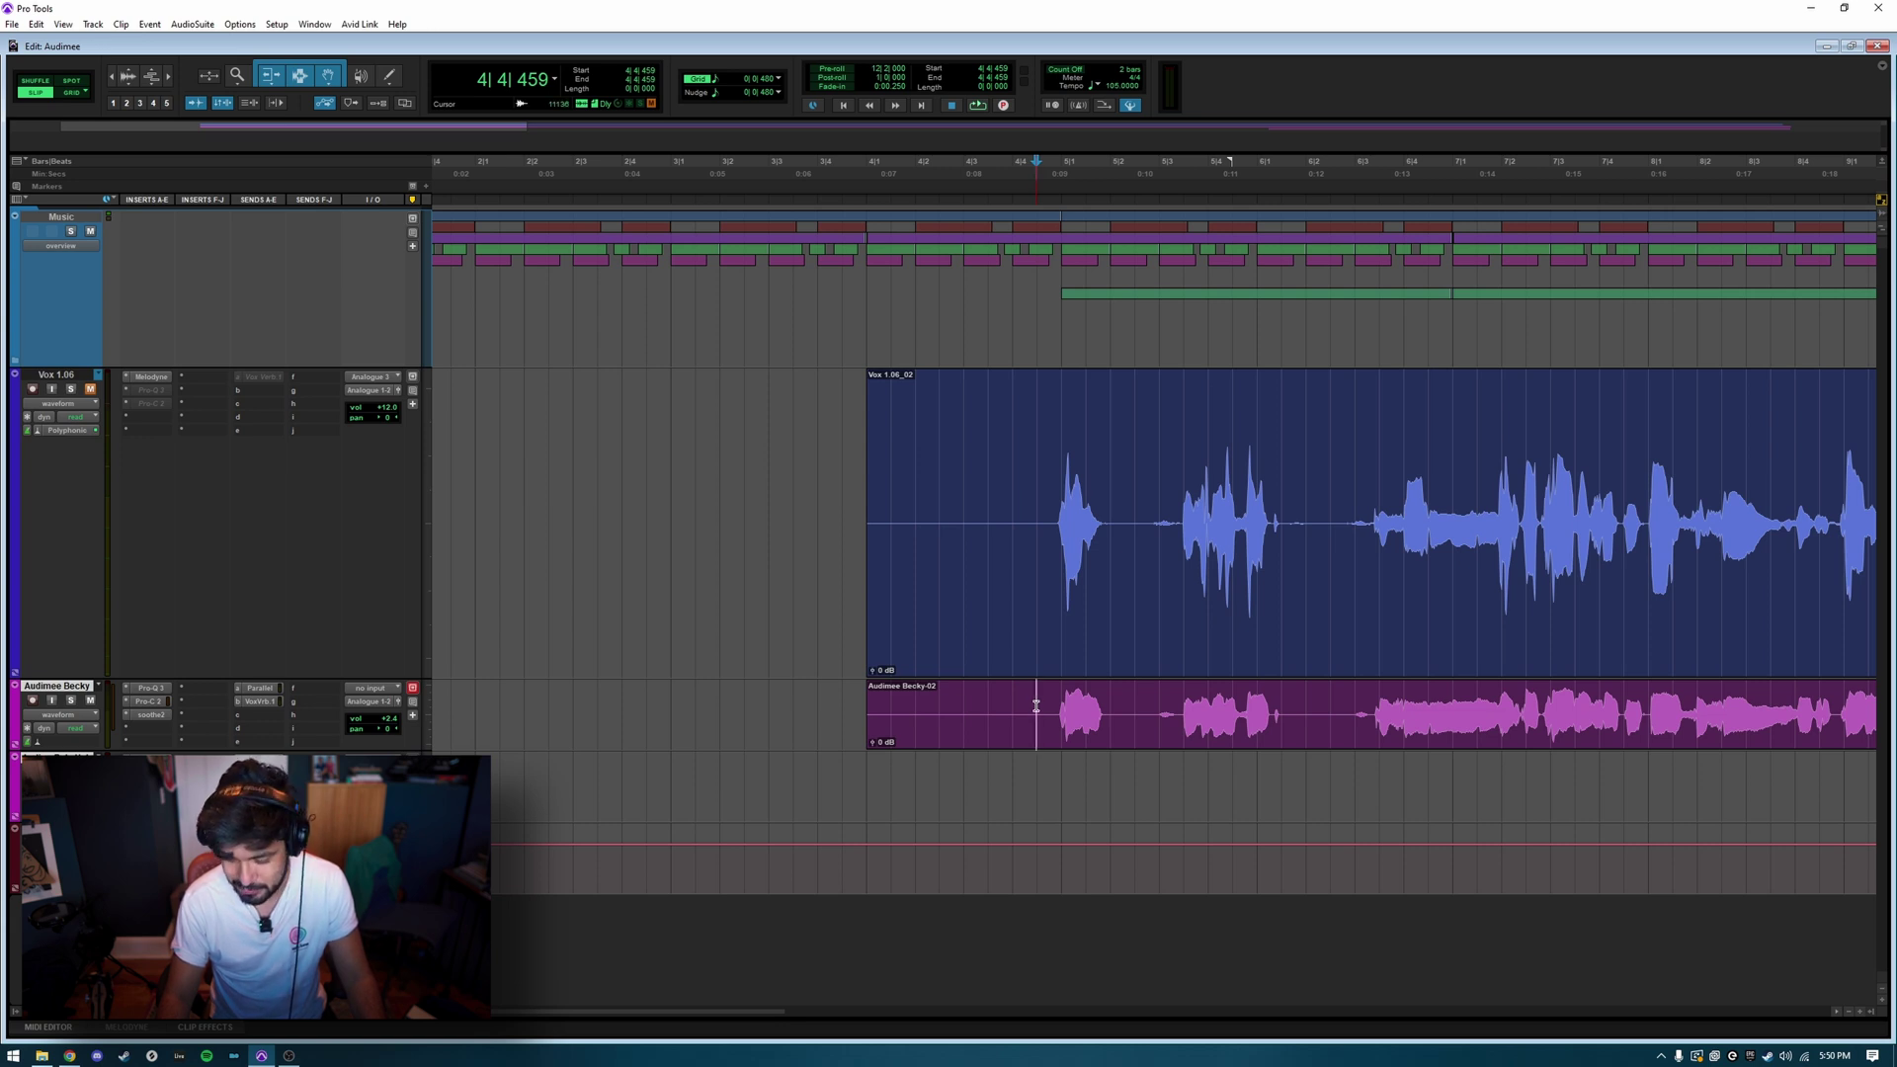
key("e")
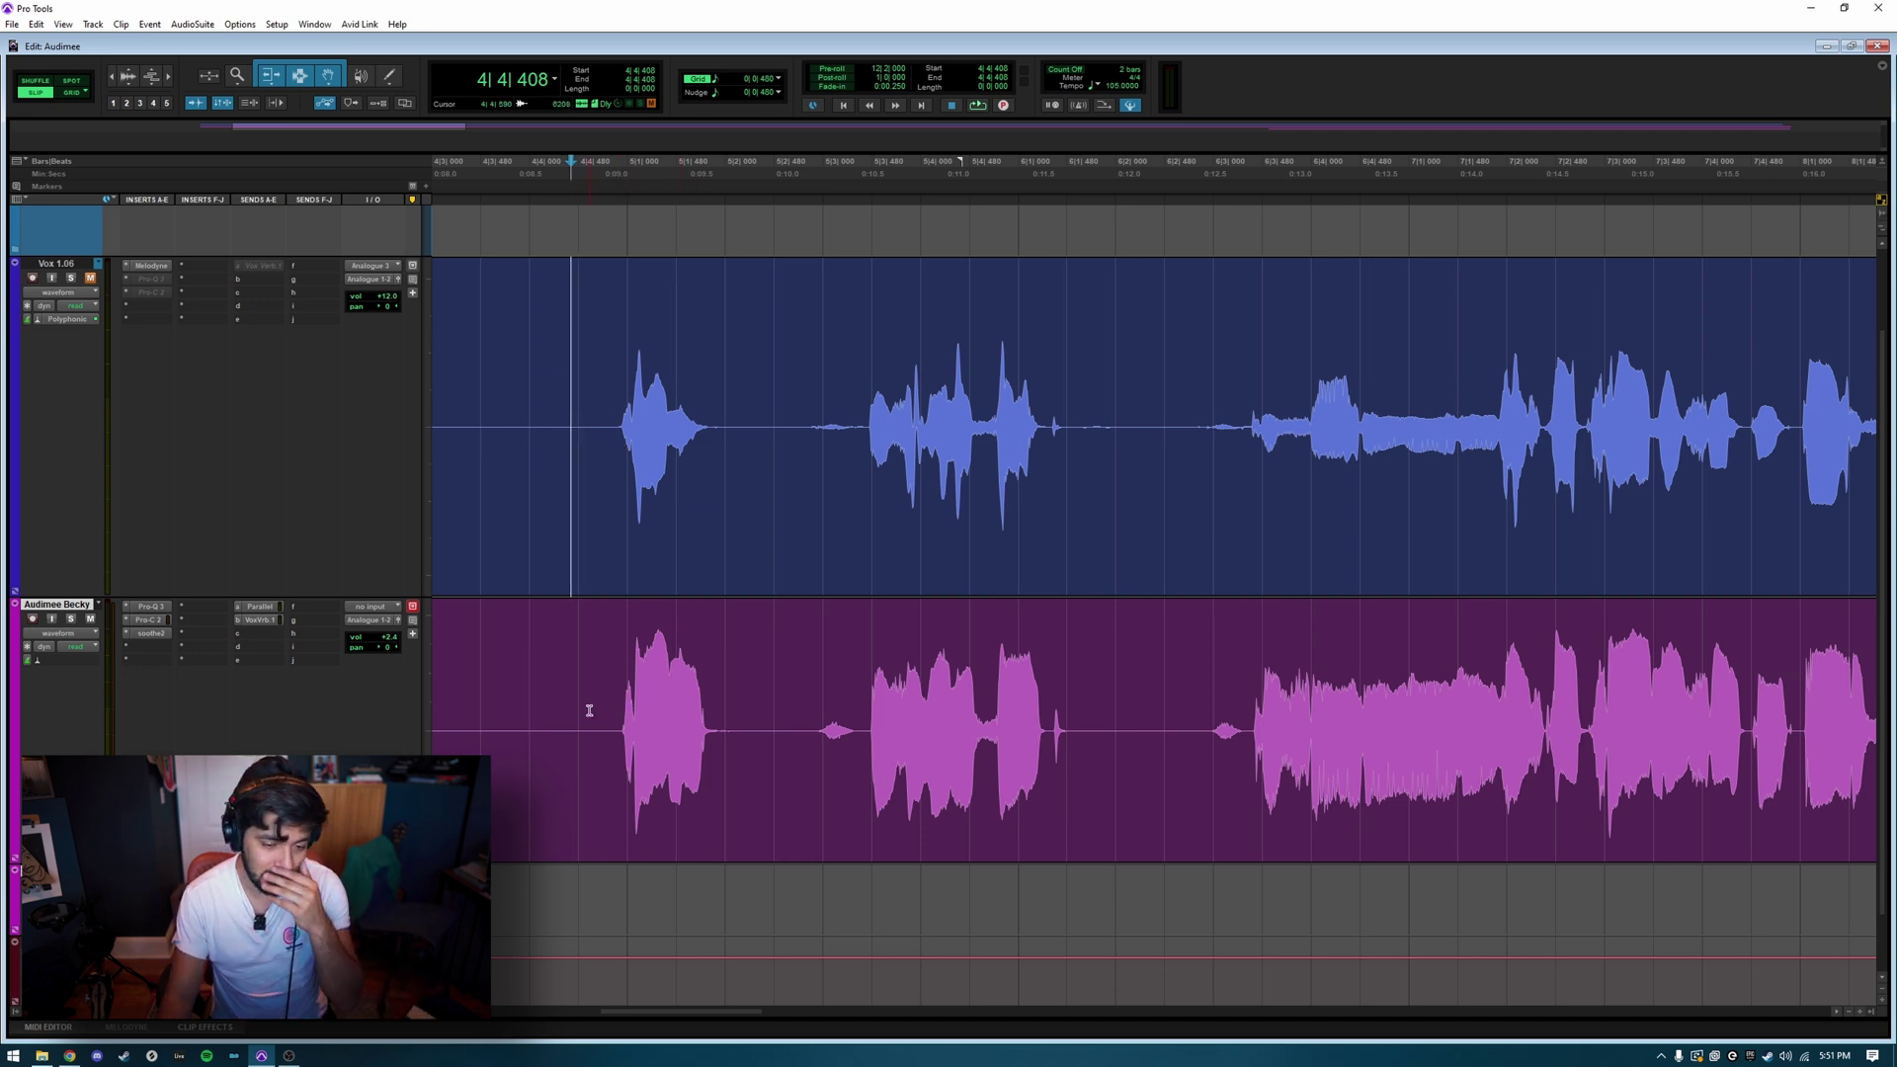
left_click_drag(812, 411, 860, 487)
left_click_drag(819, 731, 861, 731)
left_click_drag(1044, 401, 1079, 405)
left_click_drag(1055, 682, 1249, 697)
key("ctrl+[")
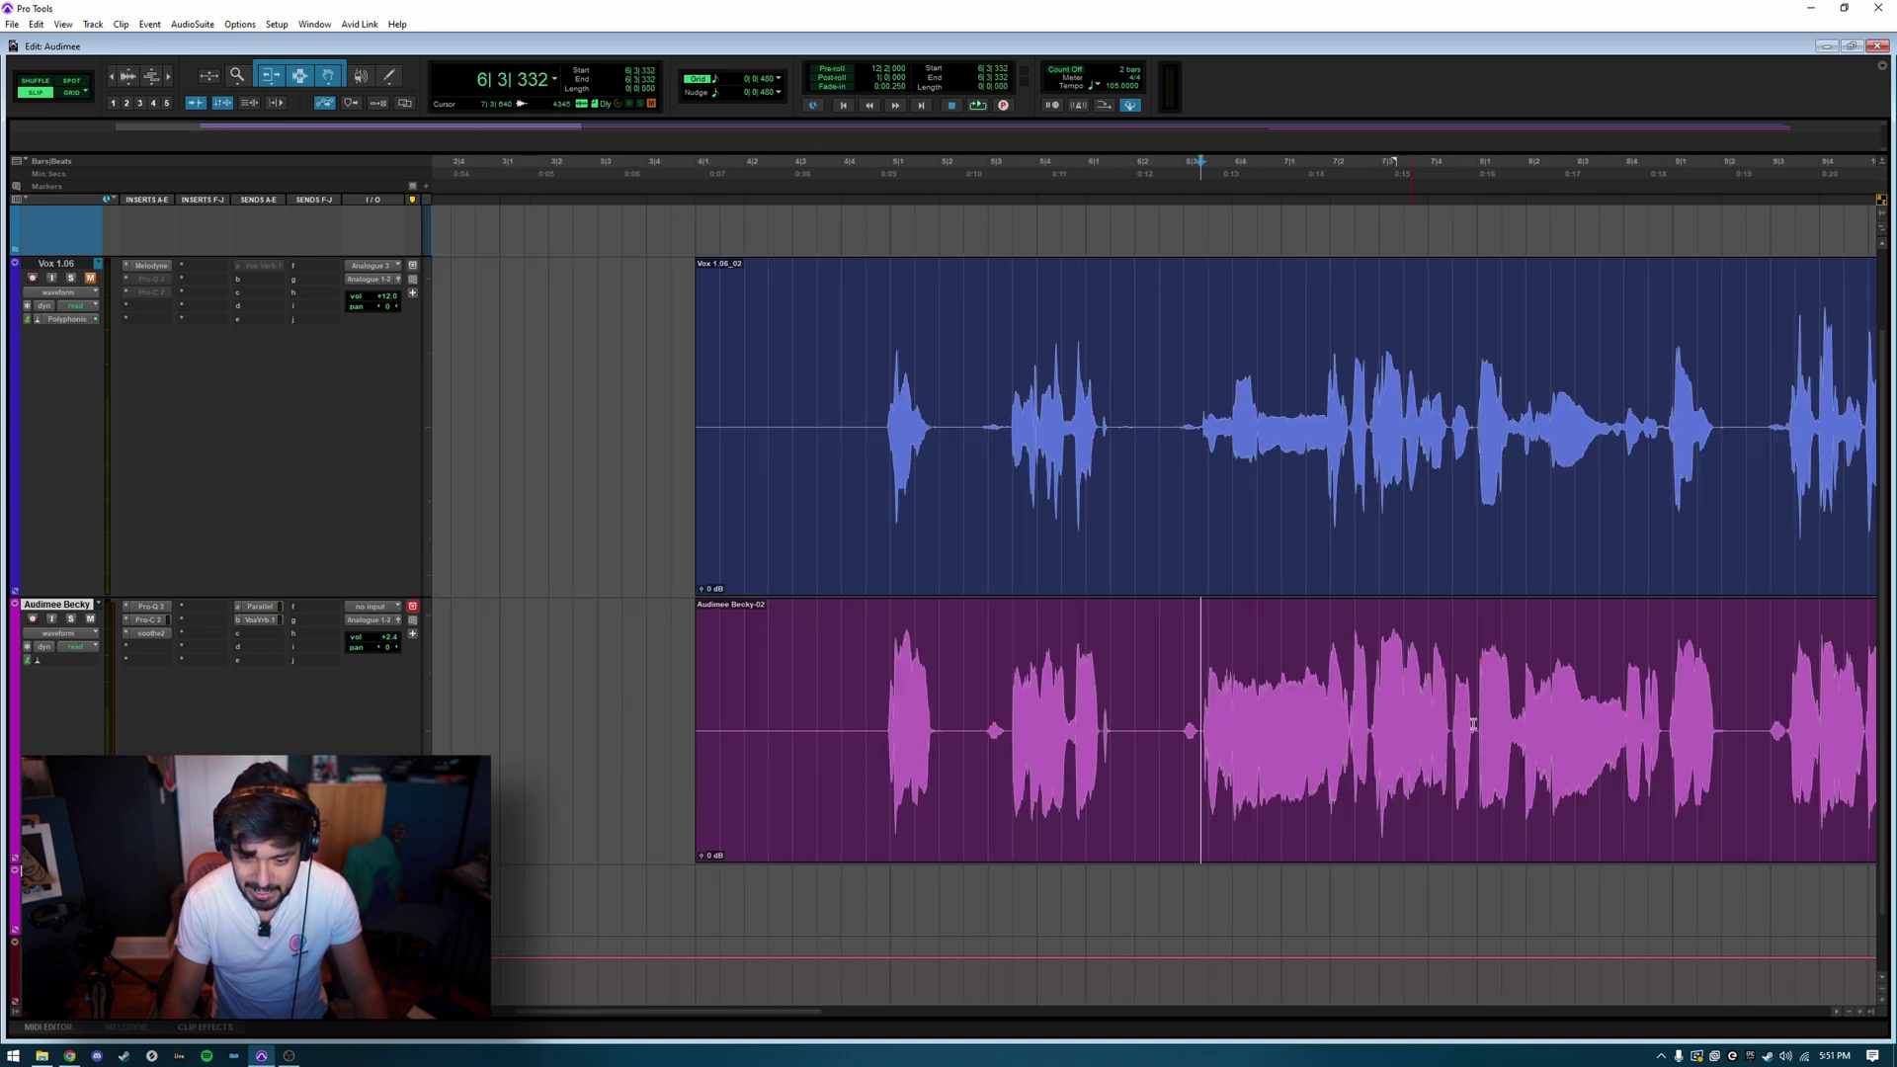
Compare the breaths and phrases of the Vox 1.06 and Audimee Becky waveforms around bar 9
left_click(1790, 691)
key("ctrl+]")
key("ctrl+]")
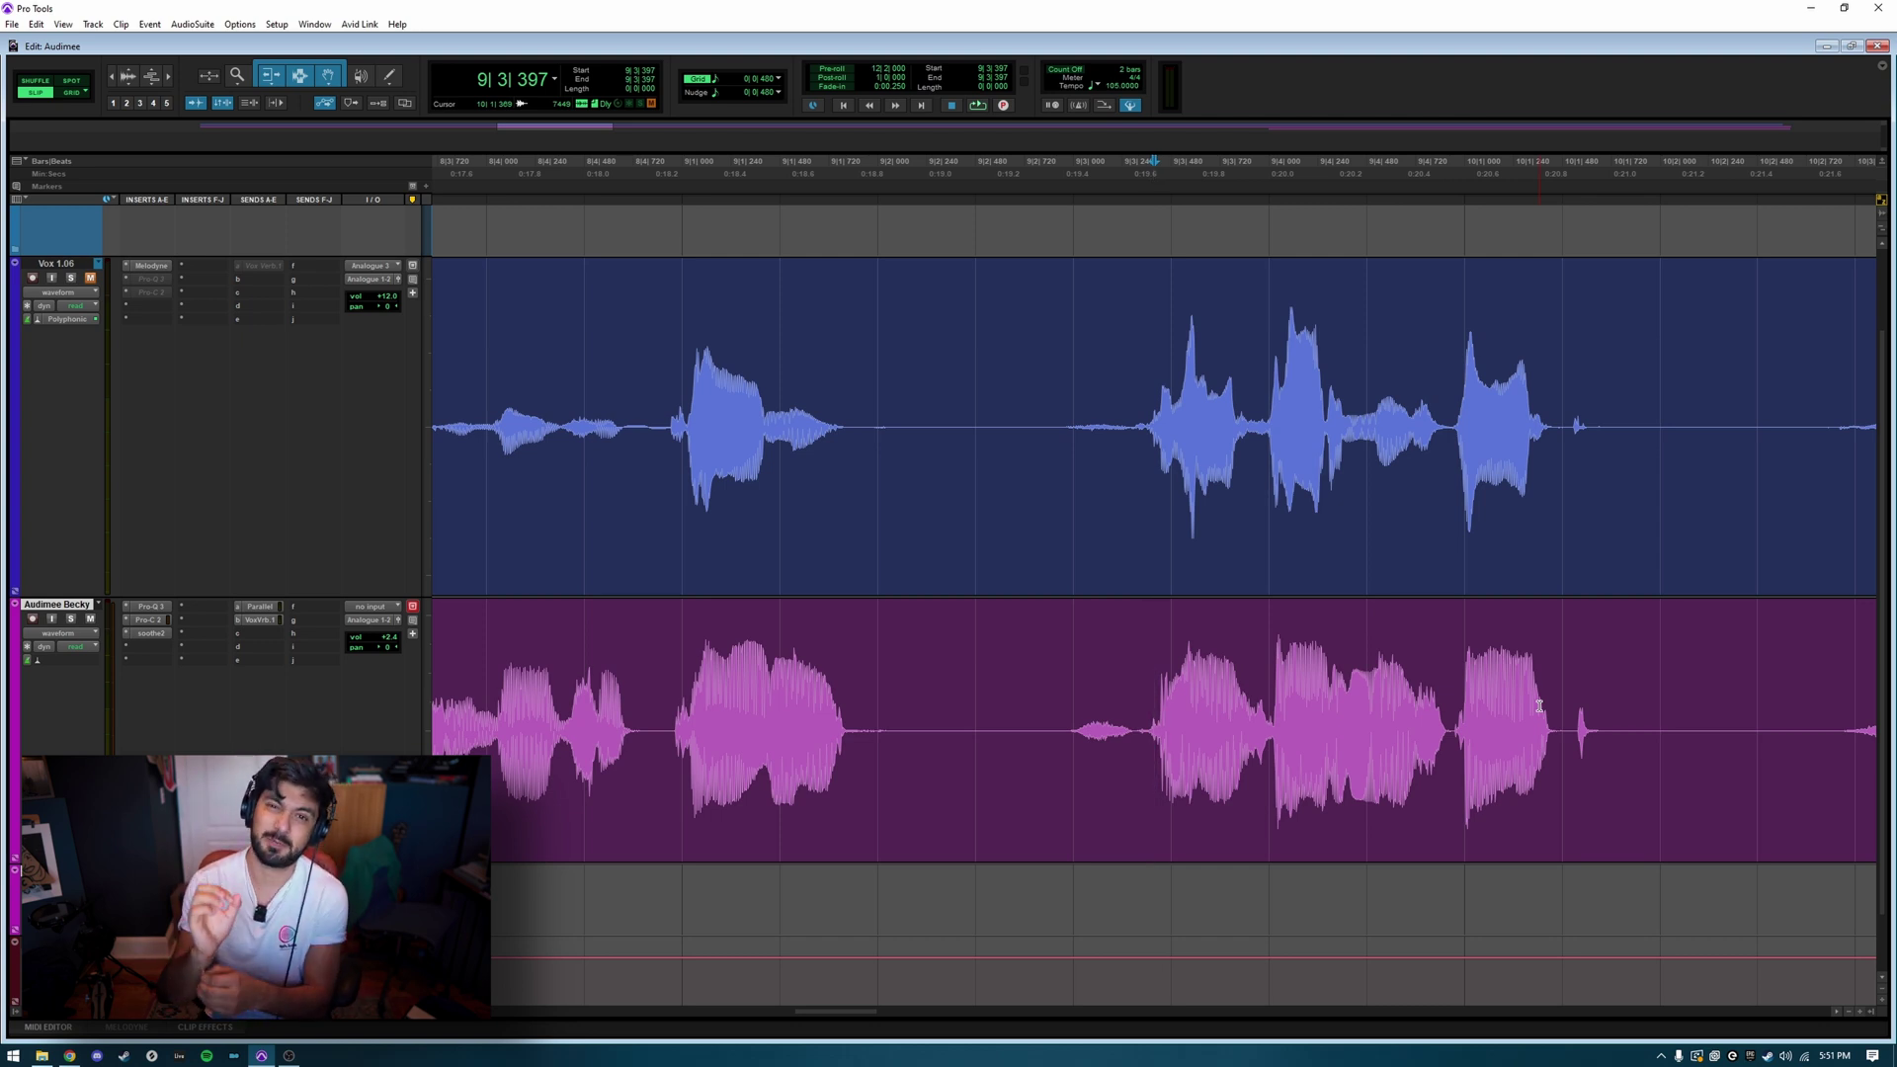
key("r")
key("r")
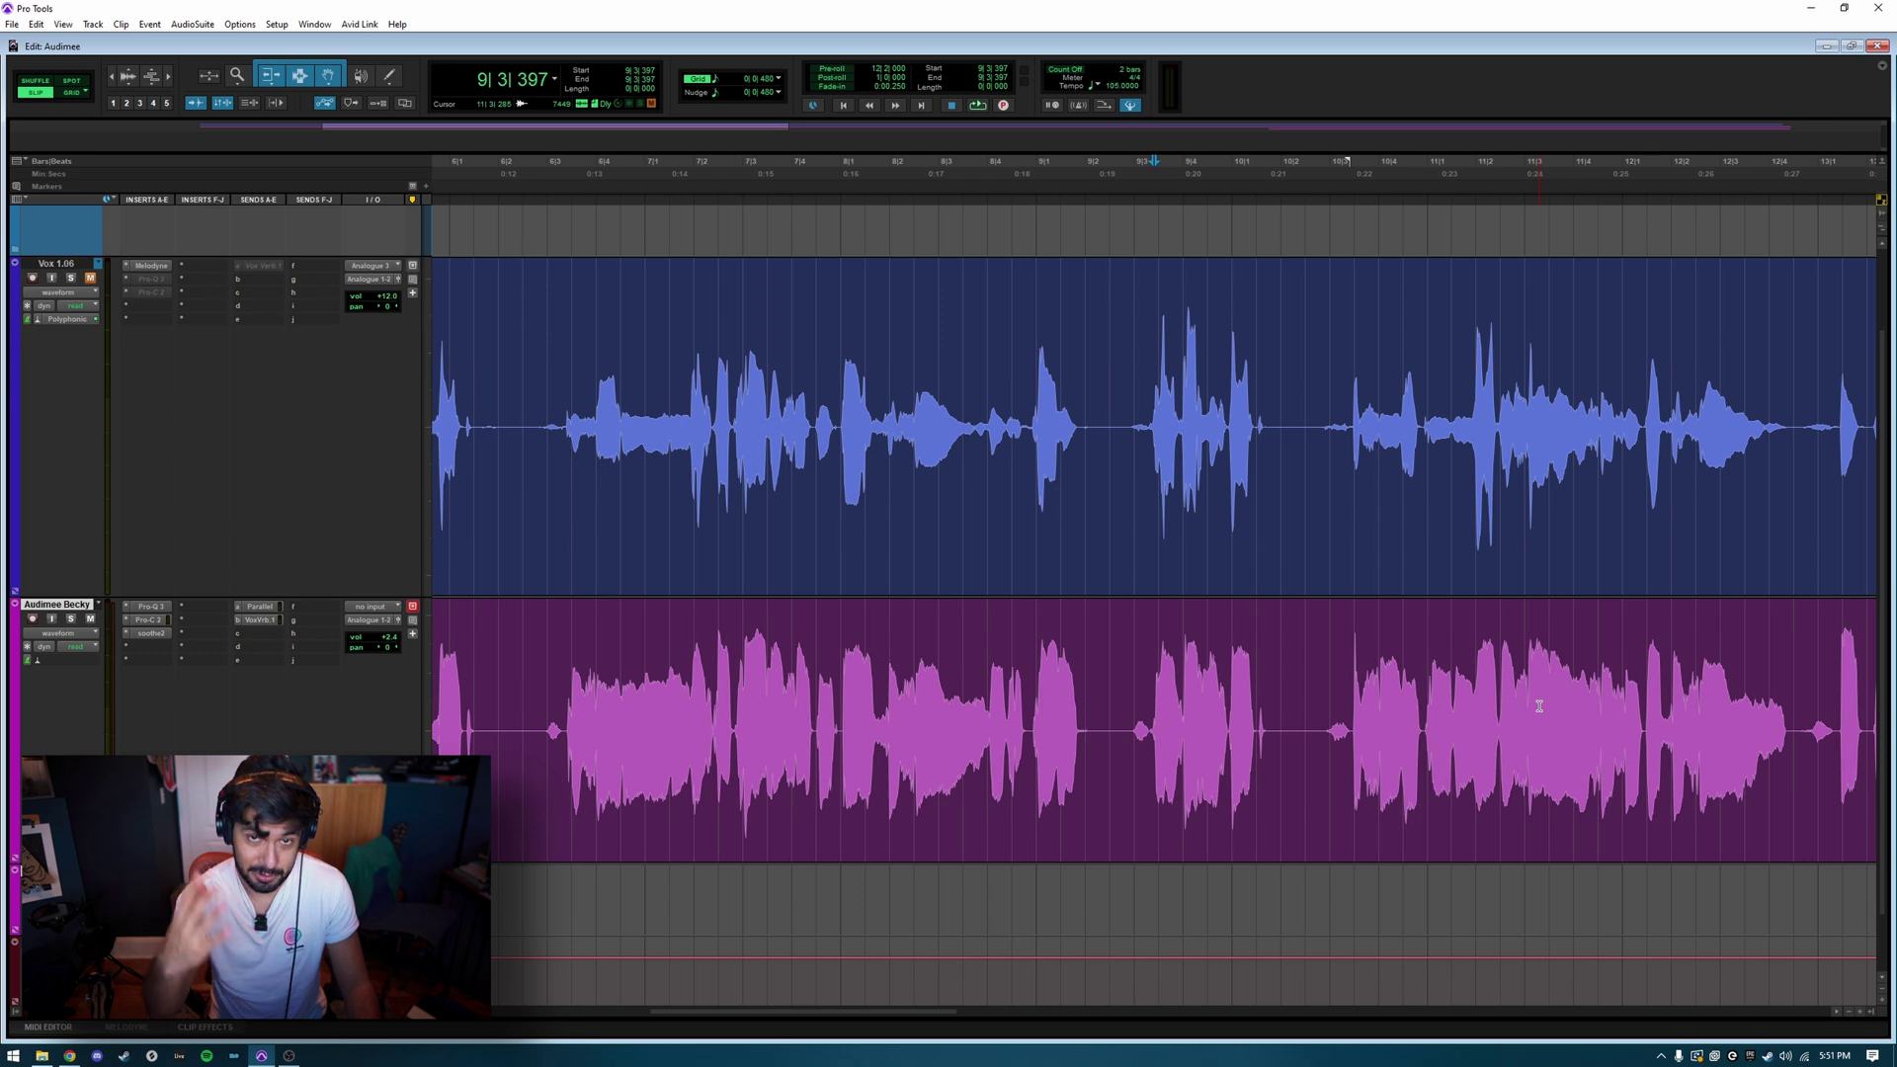
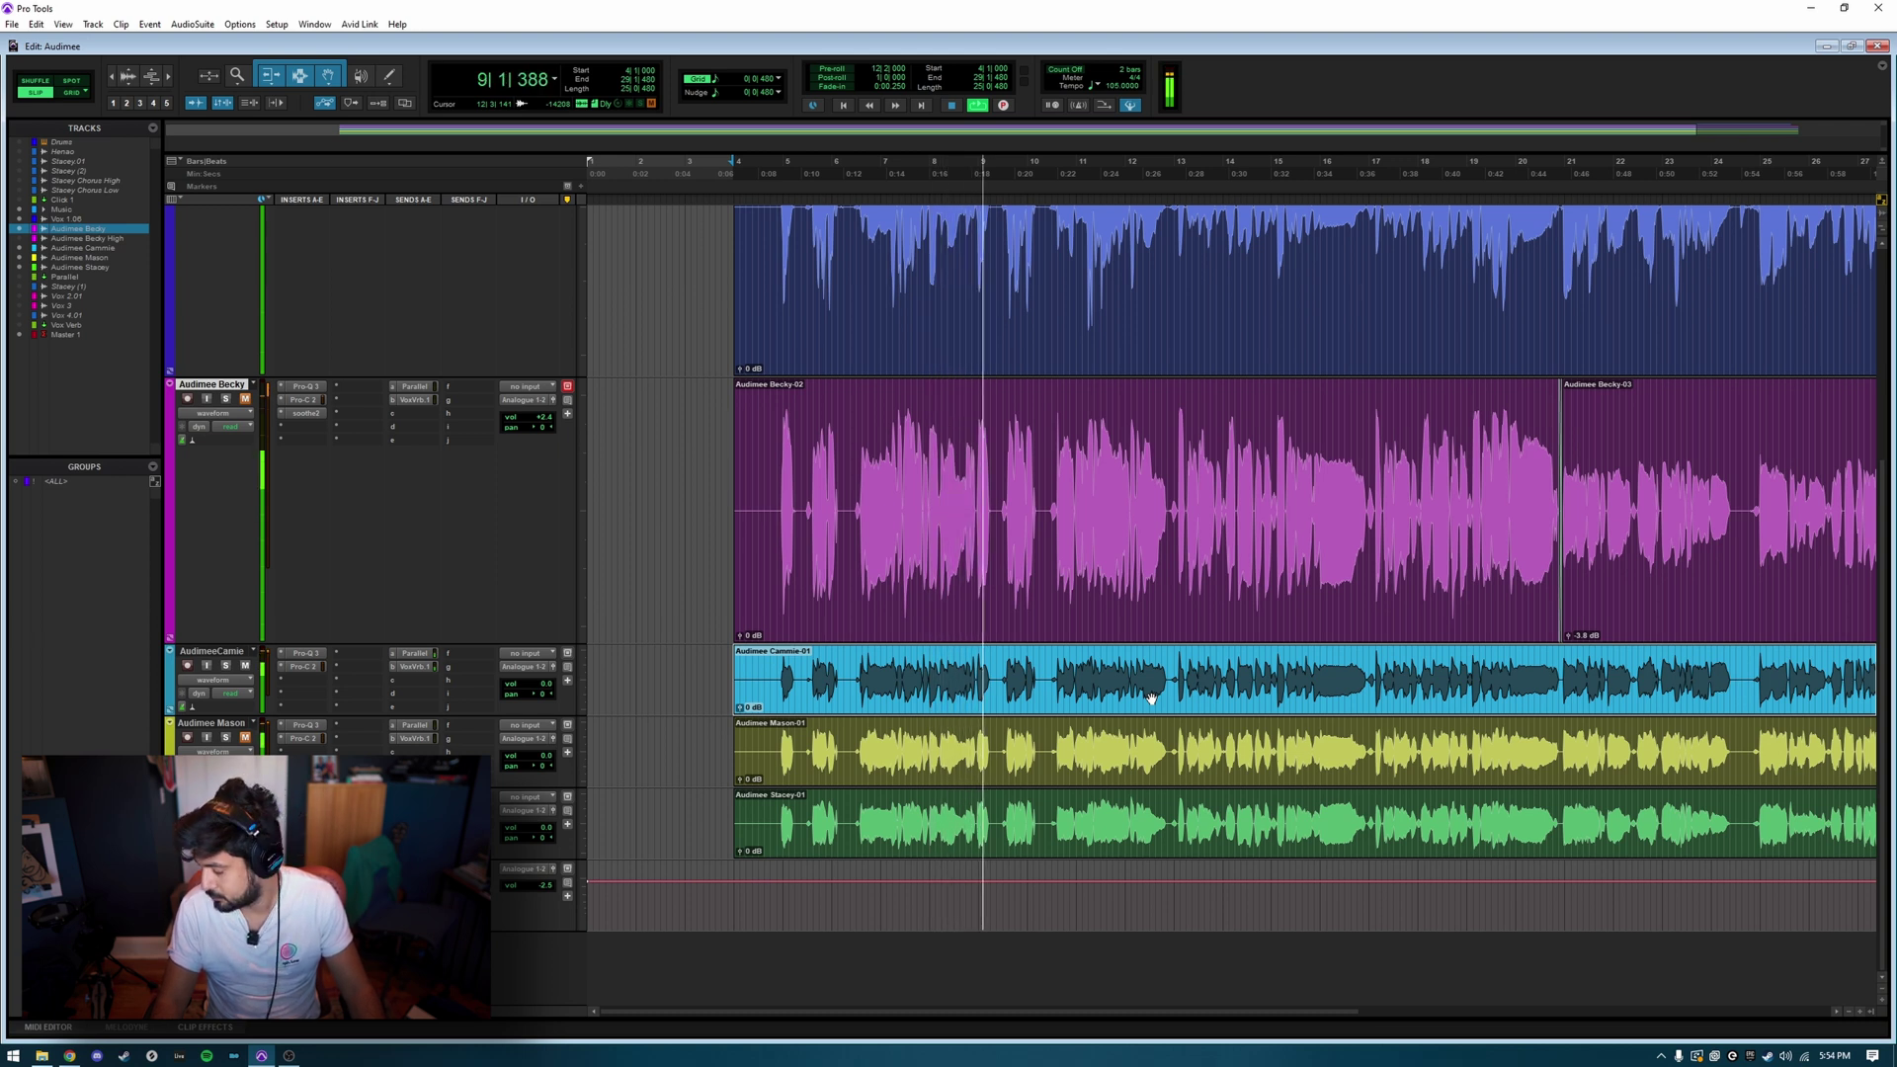
Stop playback, mute the Audimee Cammie track and unmute the Audimee Mason track
key("space")
key("ctrl+[")
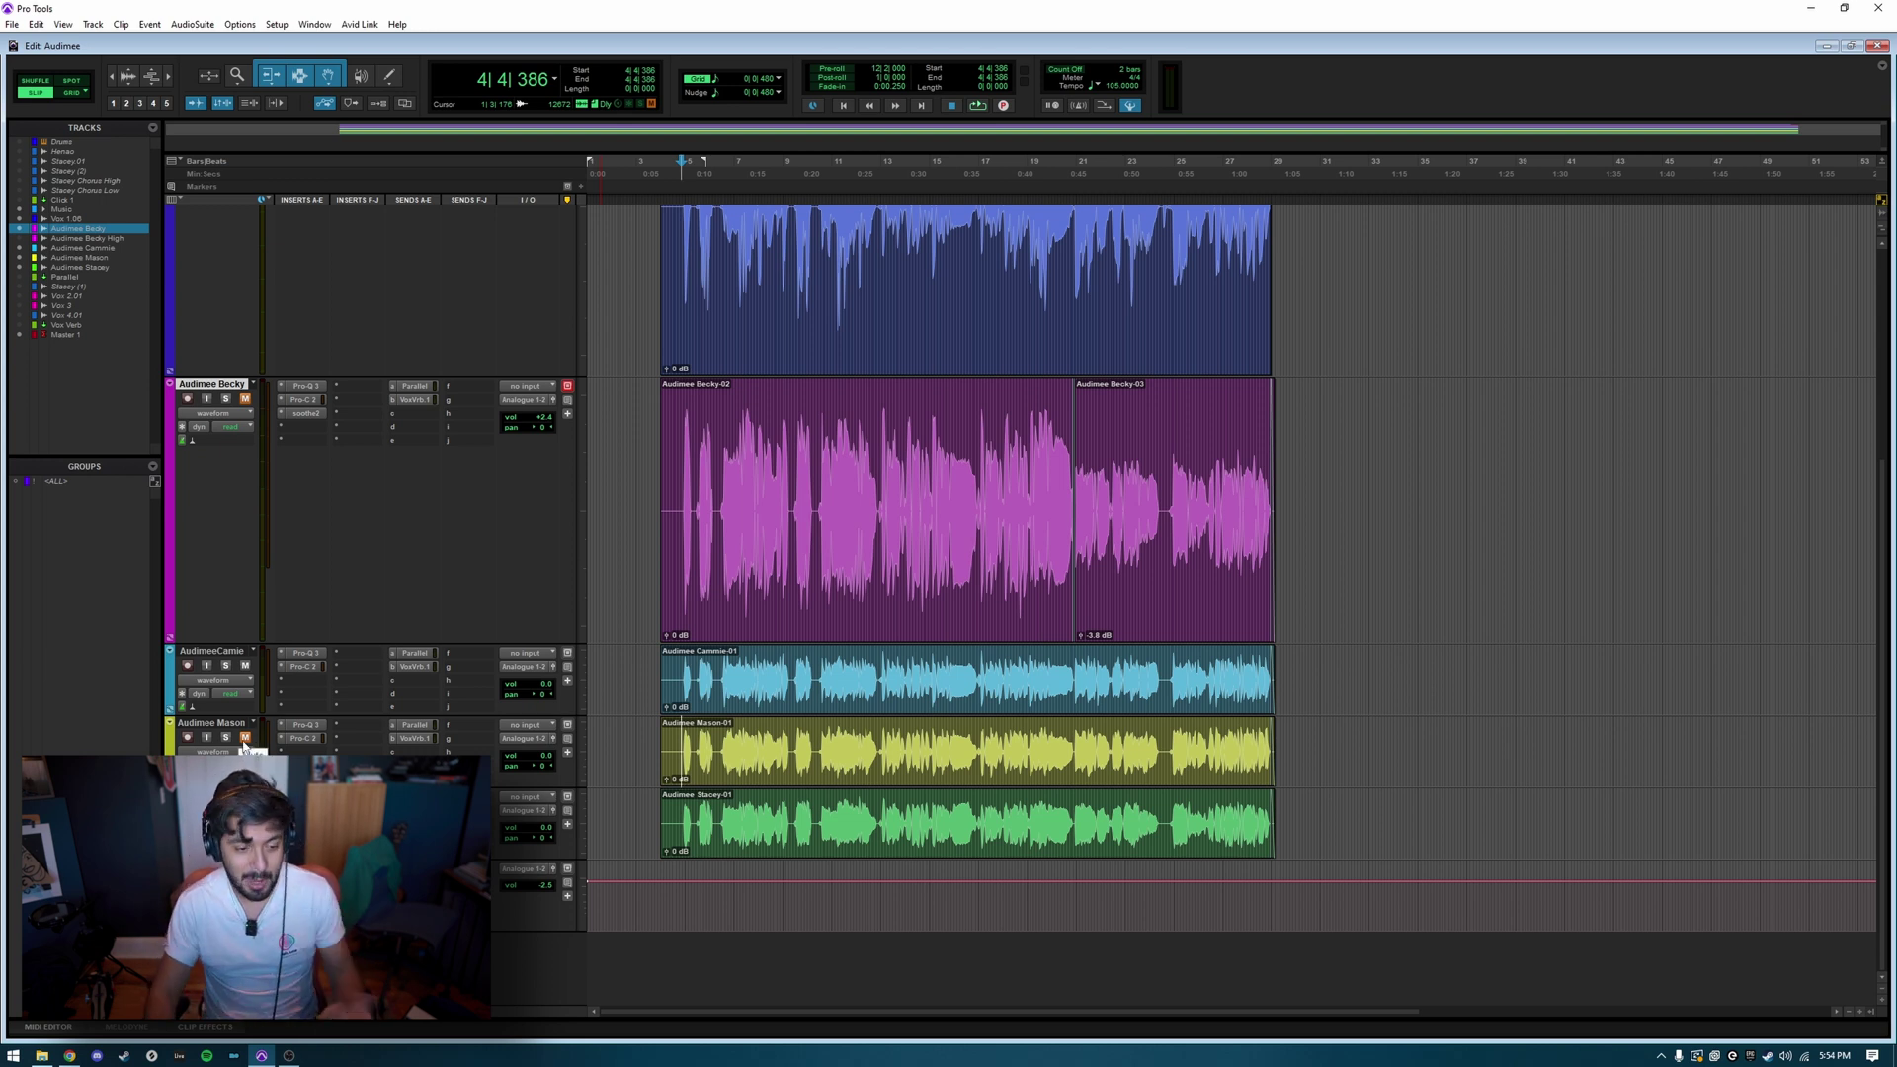
left_click(244, 665)
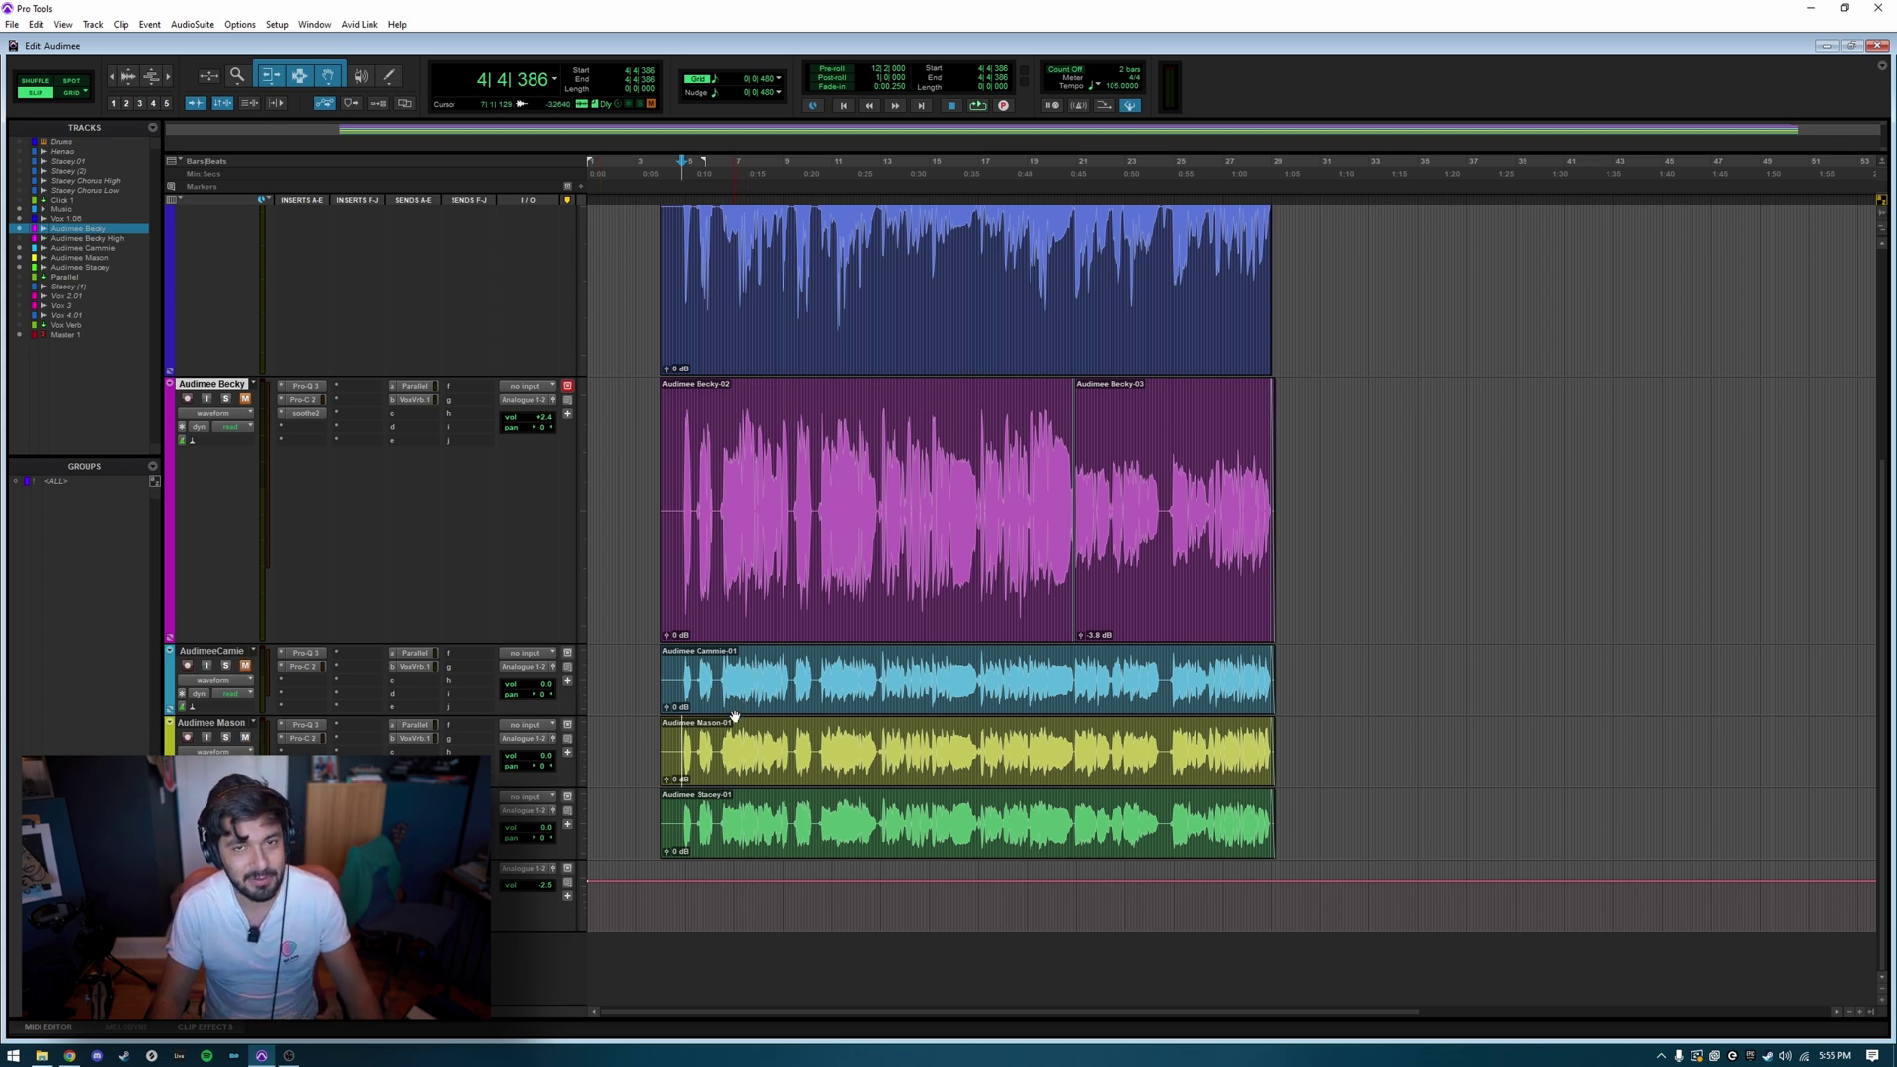
key("ctrl+bracketright")
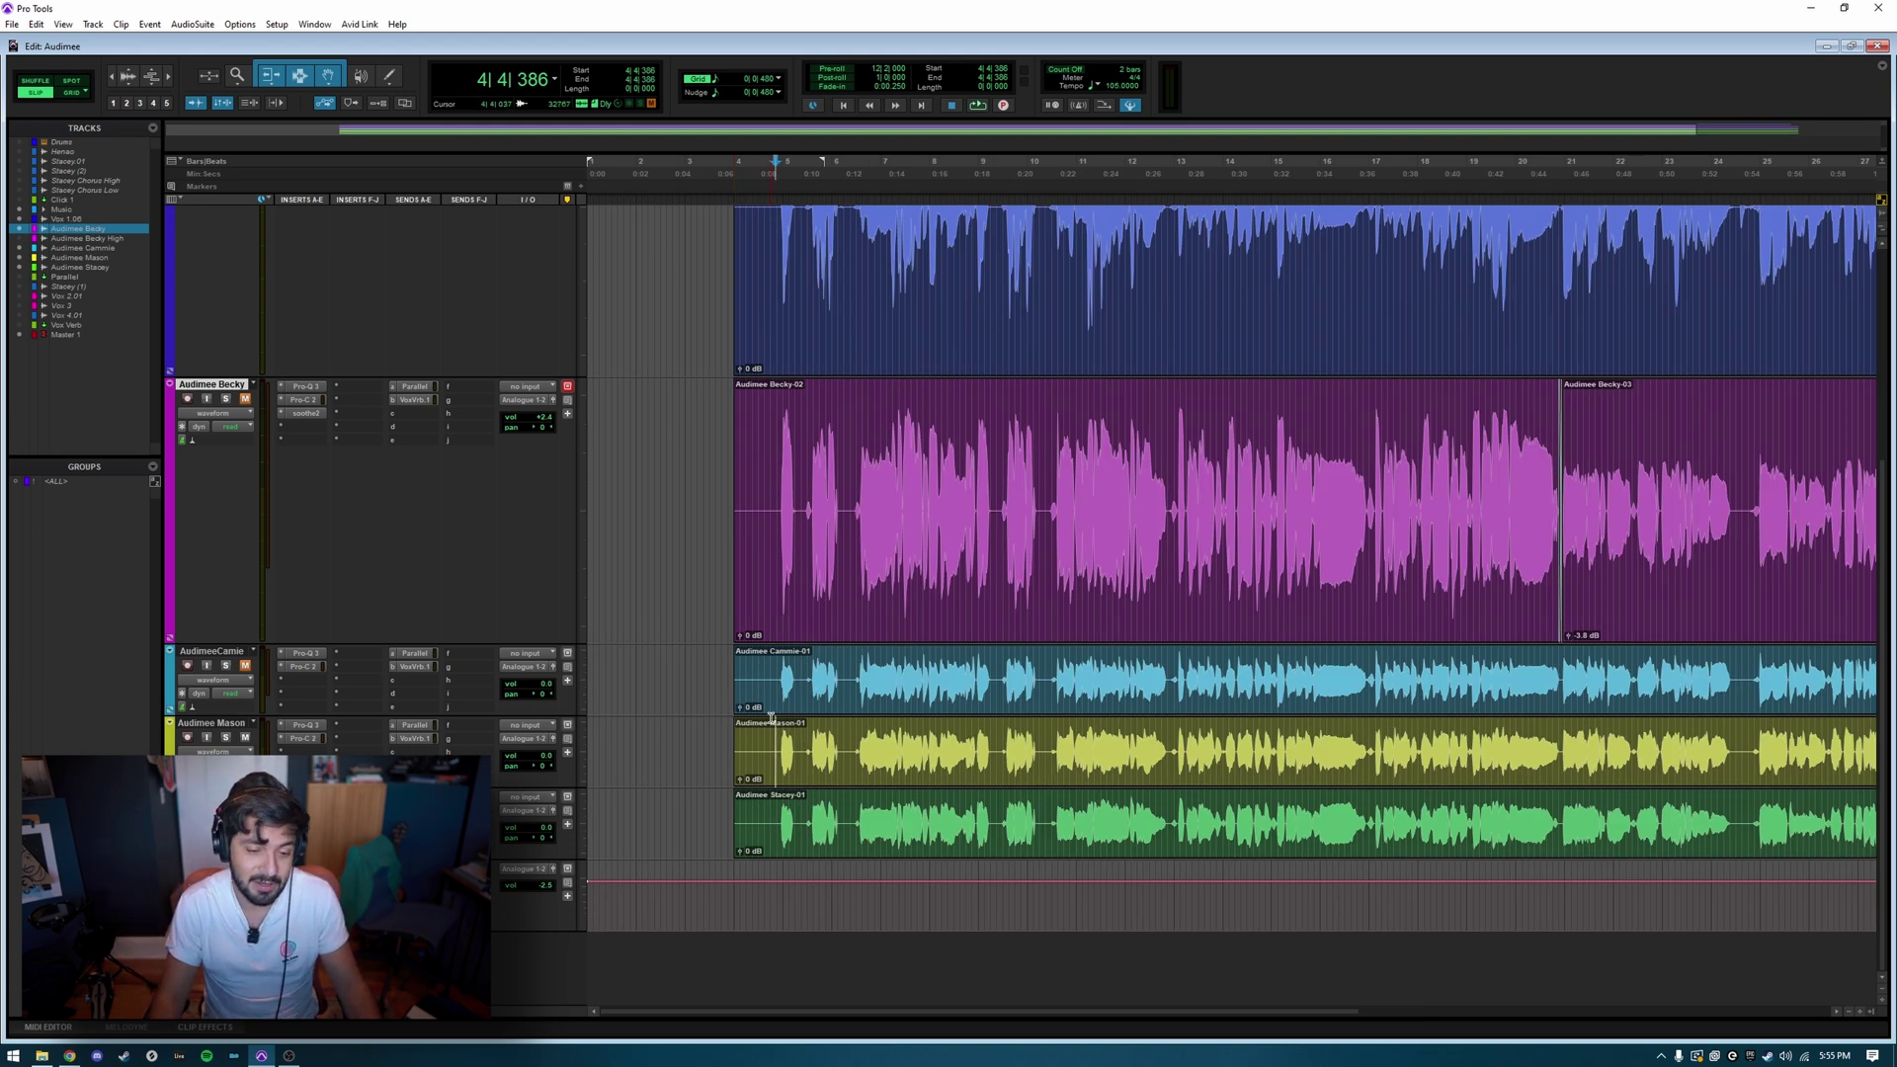
Play the Audimee Mason vocal from 4|4|095 and select its track
left_click(771, 733)
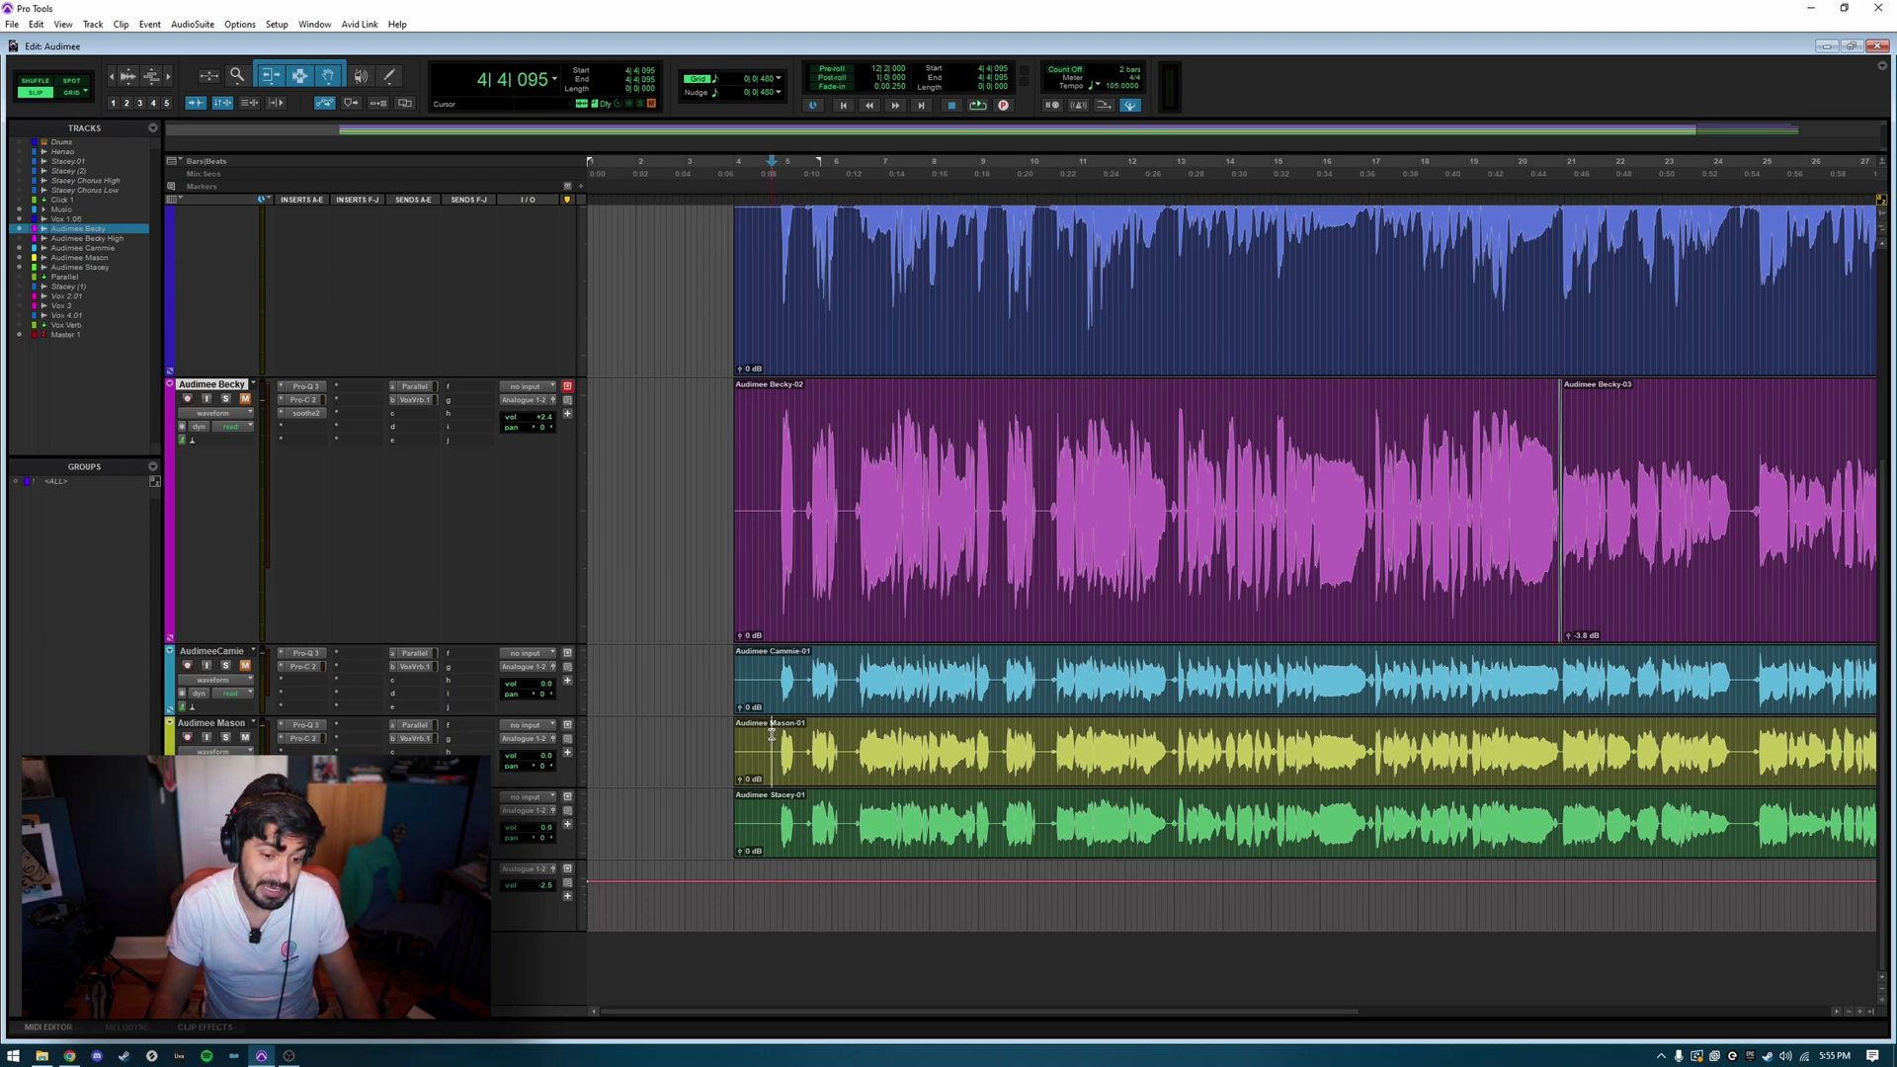
key("space")
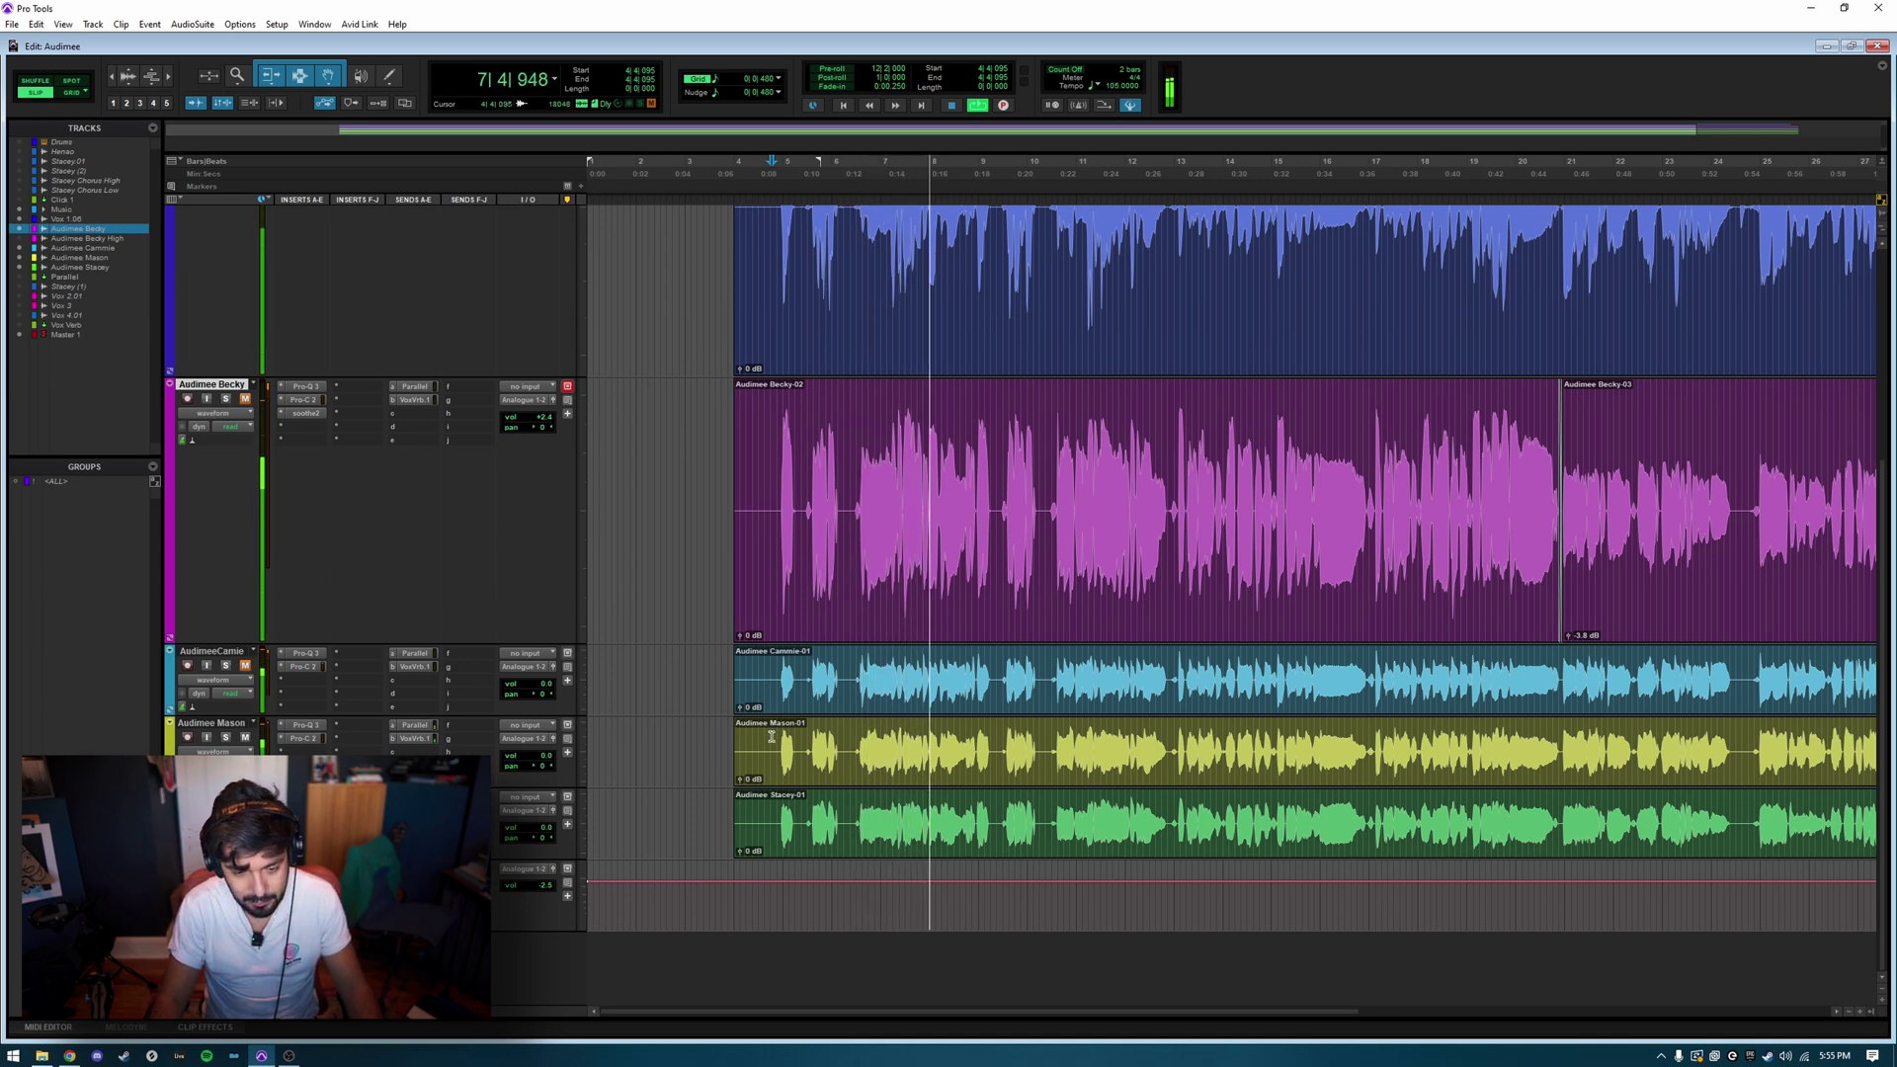
key("space")
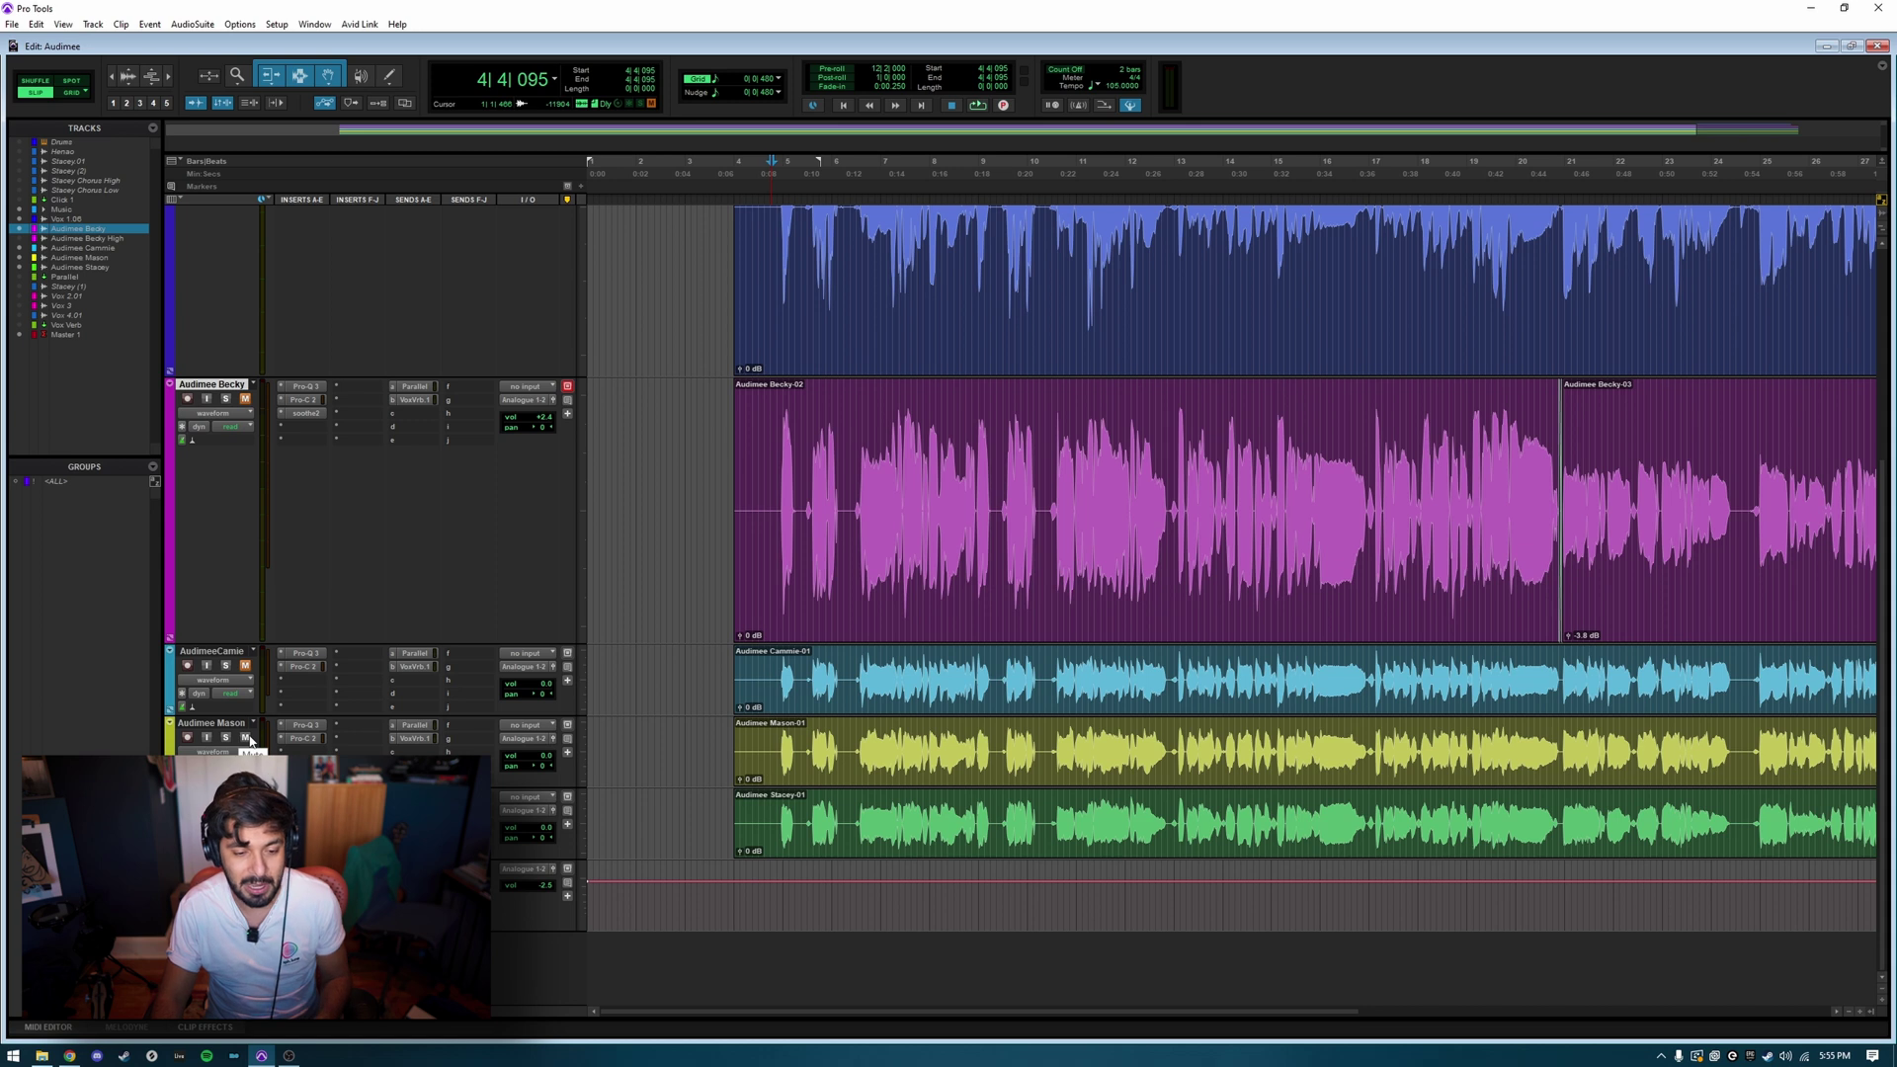
left_click(239, 730)
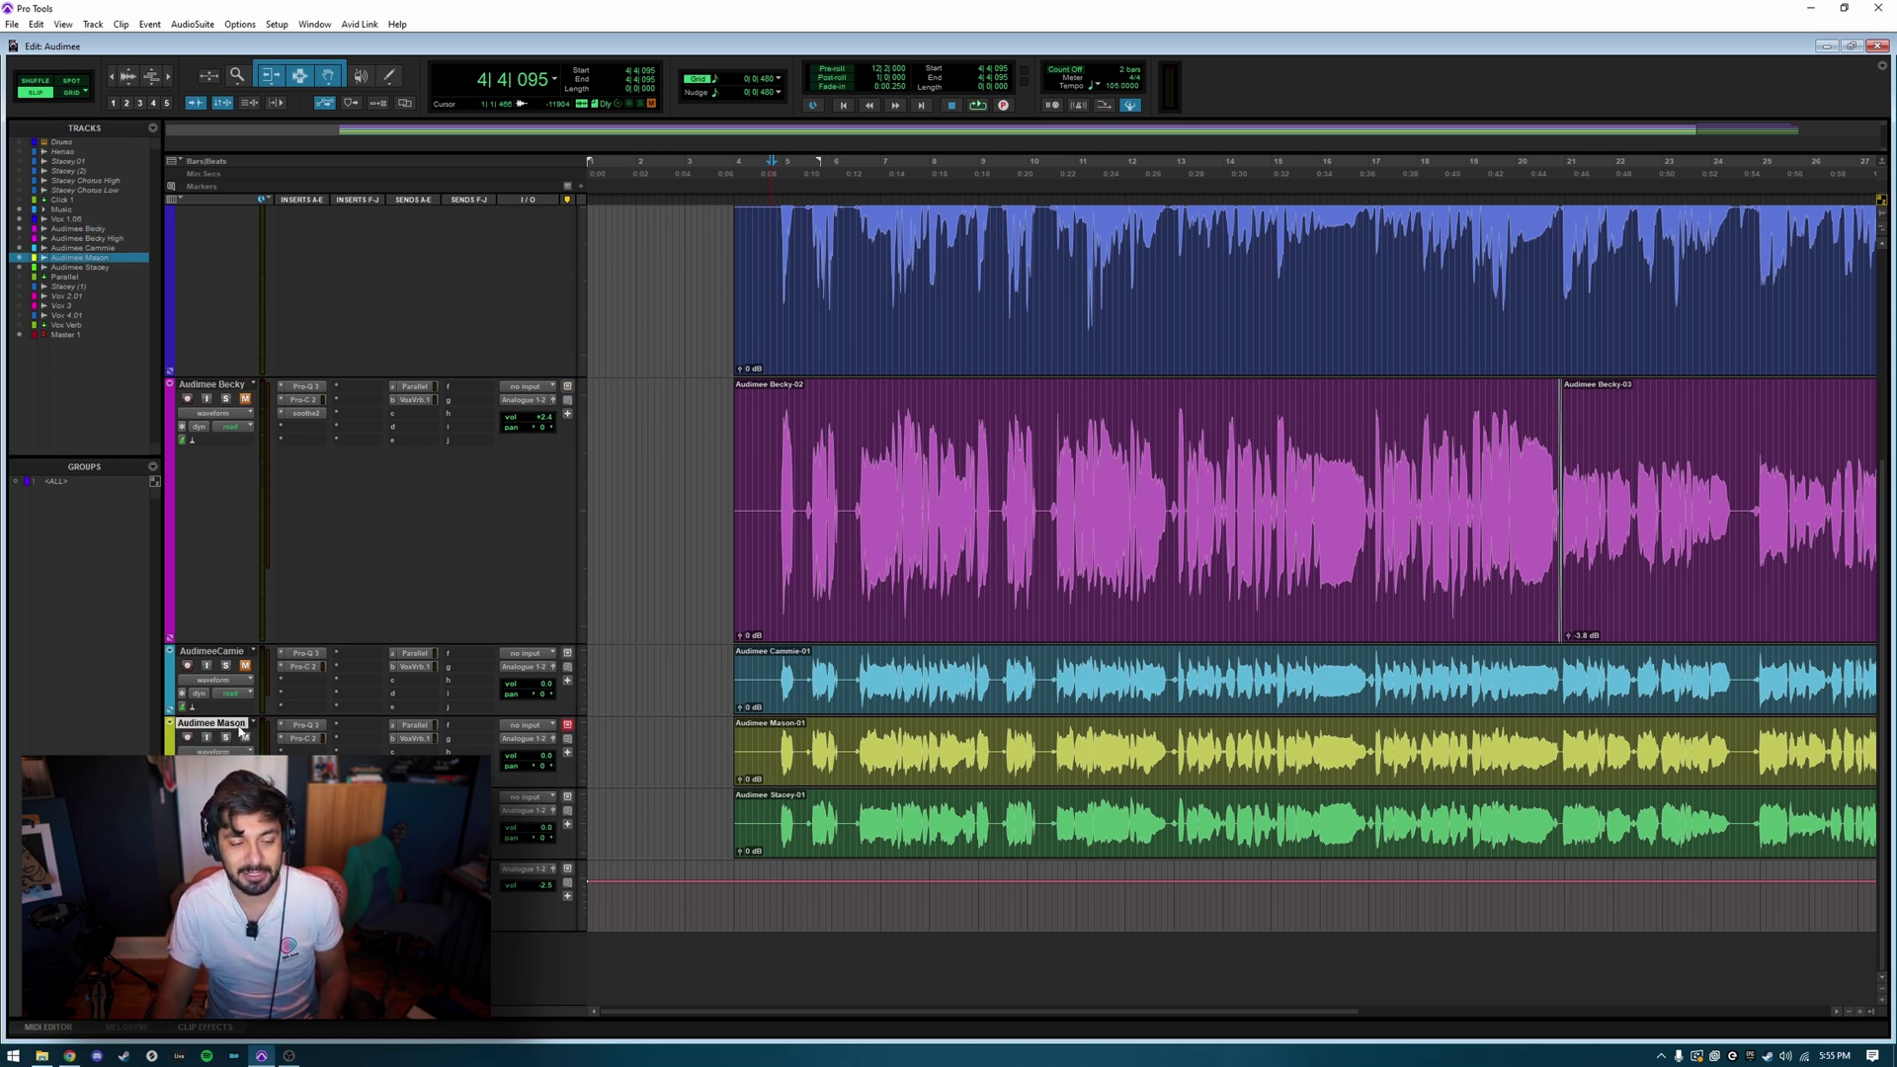
Play the converted vocals from beat 4 of bar 4, ending with Audimee Stacey from 4|4|386, and stop playback
left_click(780, 736)
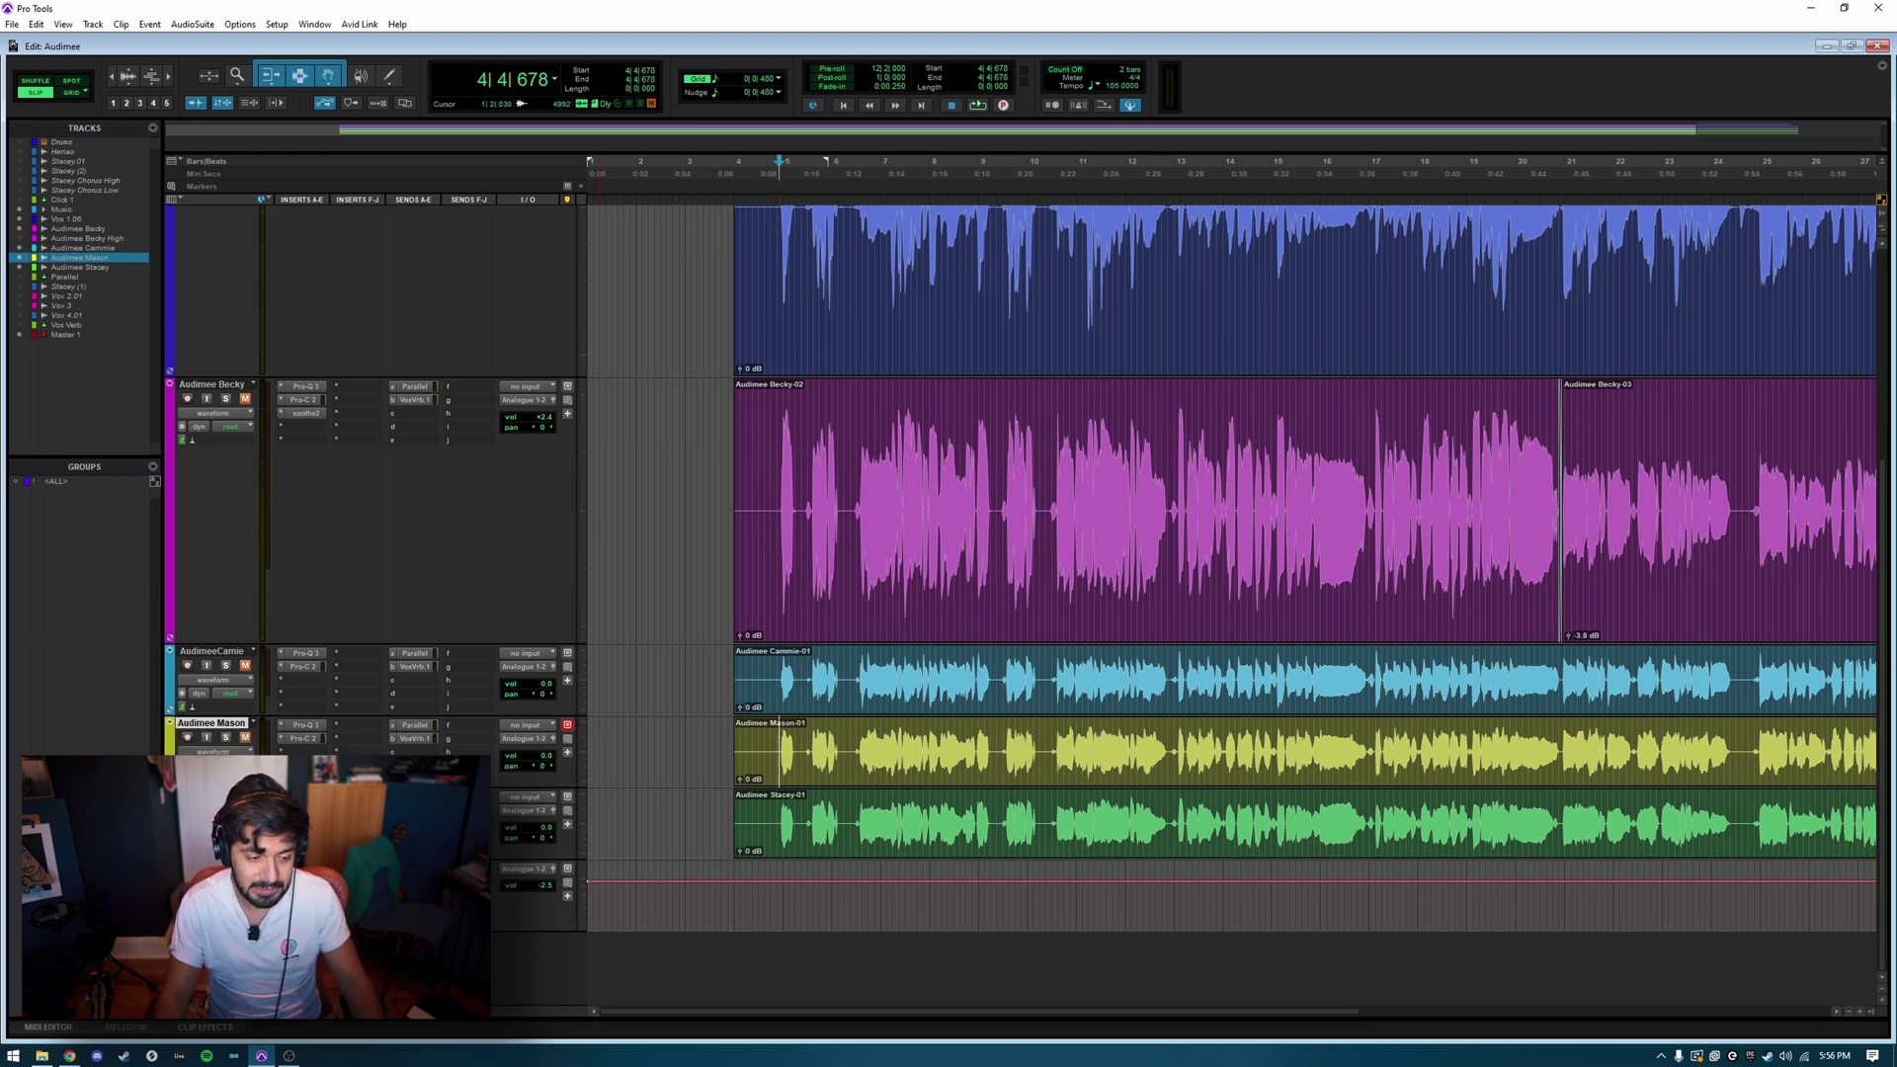
key("space")
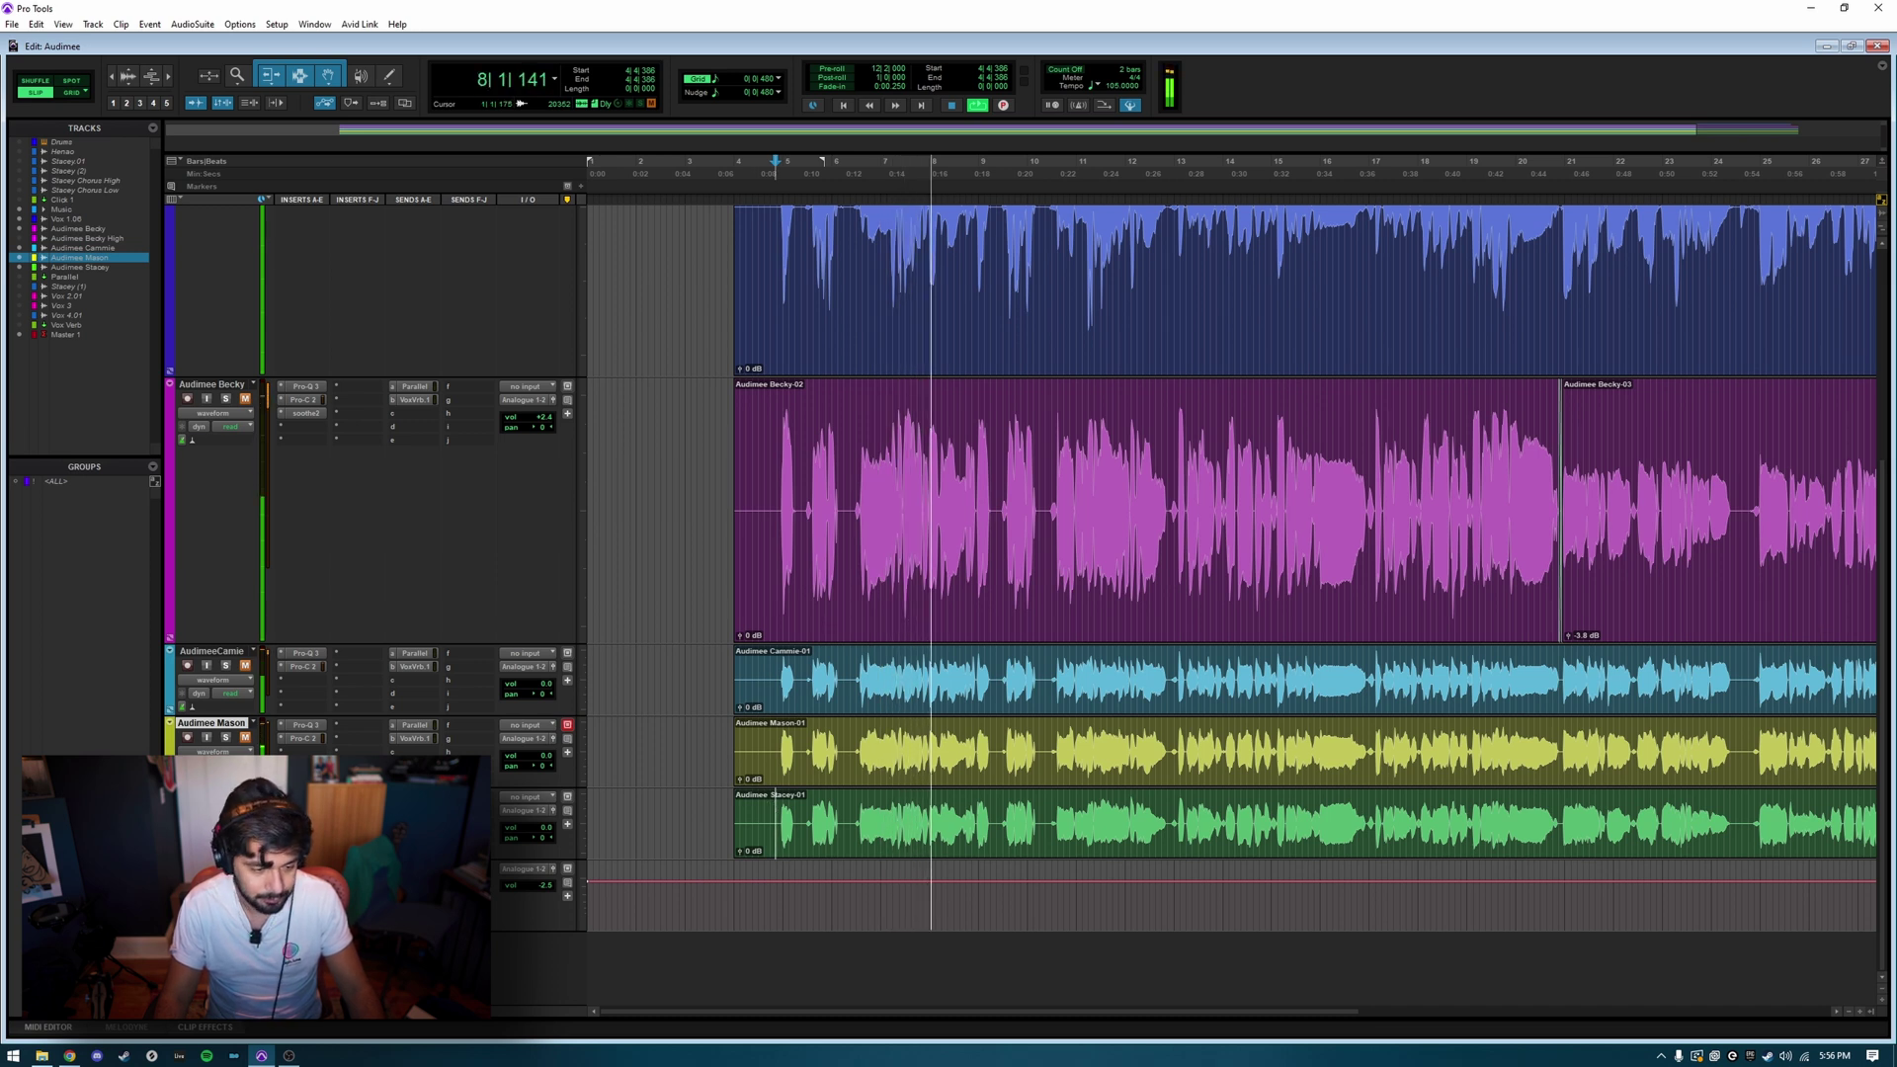
key("space")
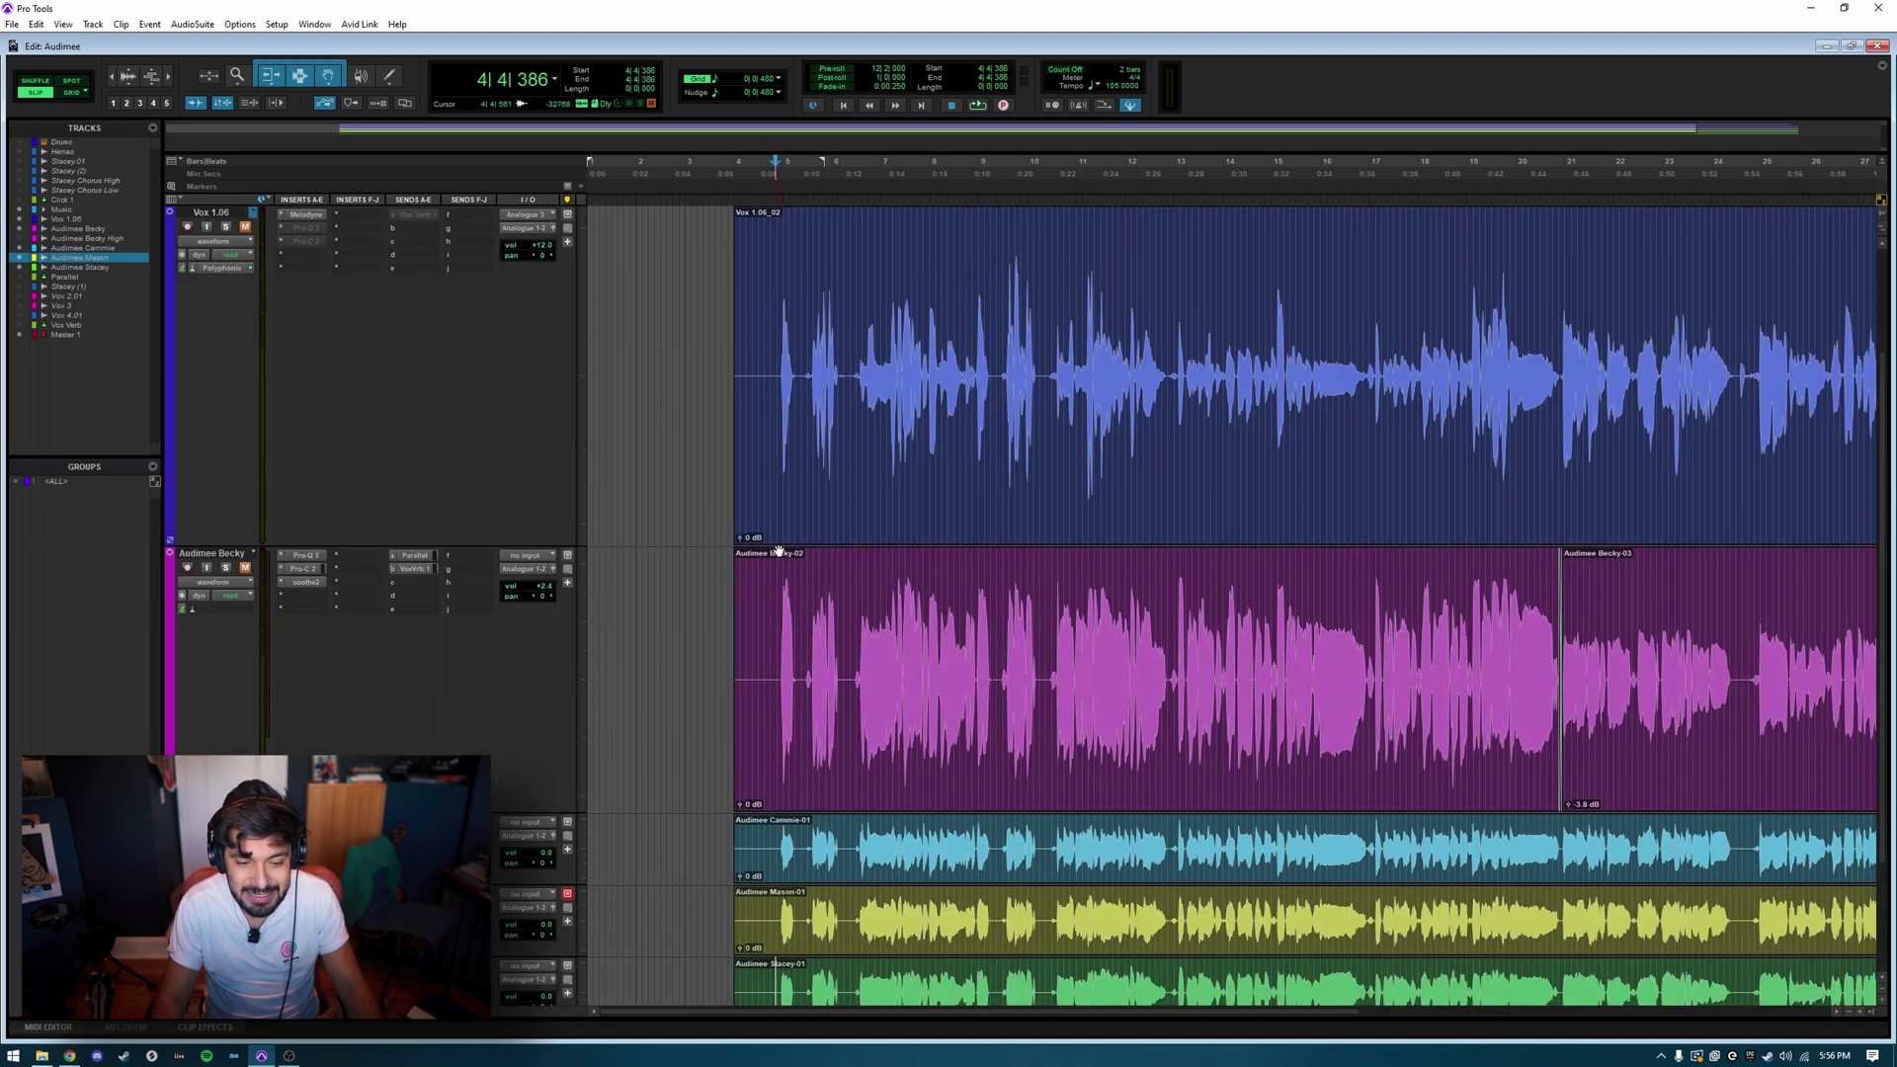
left_click(778, 553)
right_click(245, 664)
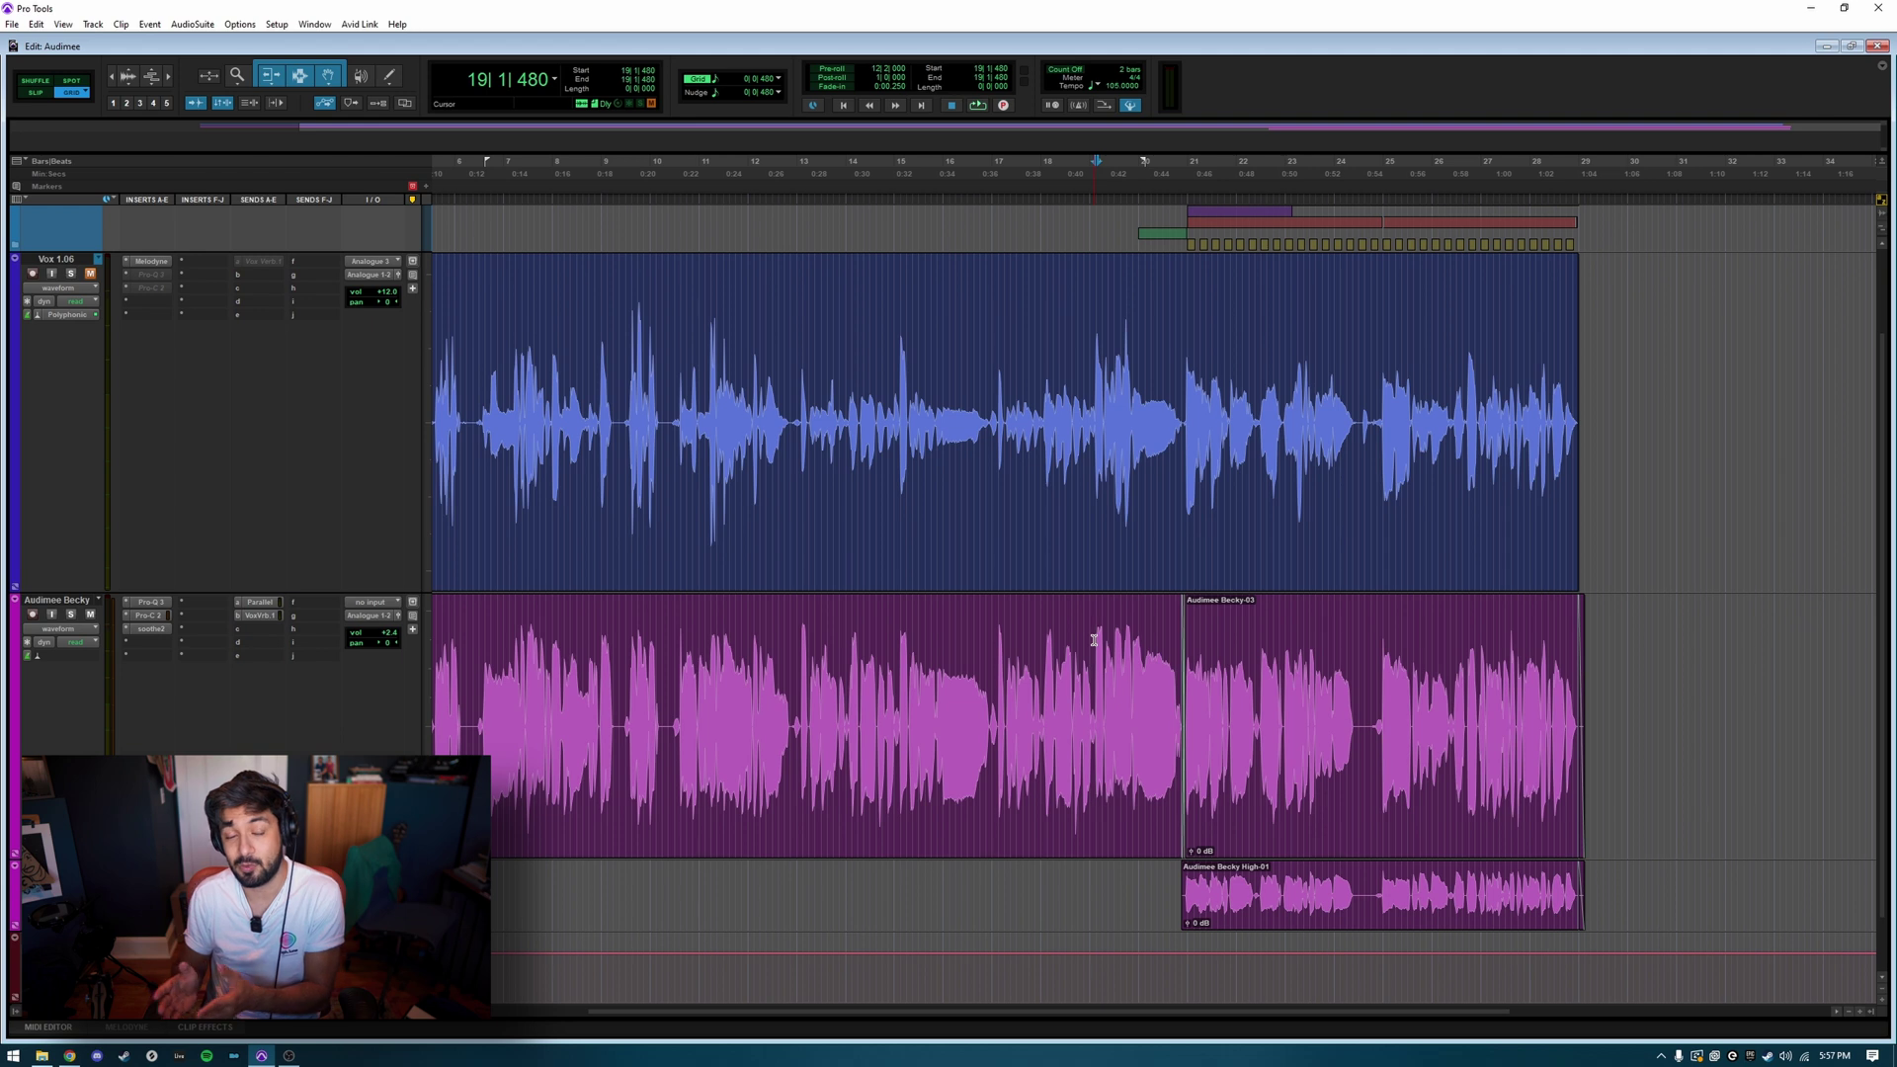
Play the original Vox 1.06 vocal from 20|4|480 with Audimee Becky muted, and stop around bar 24
left_click(1099, 397)
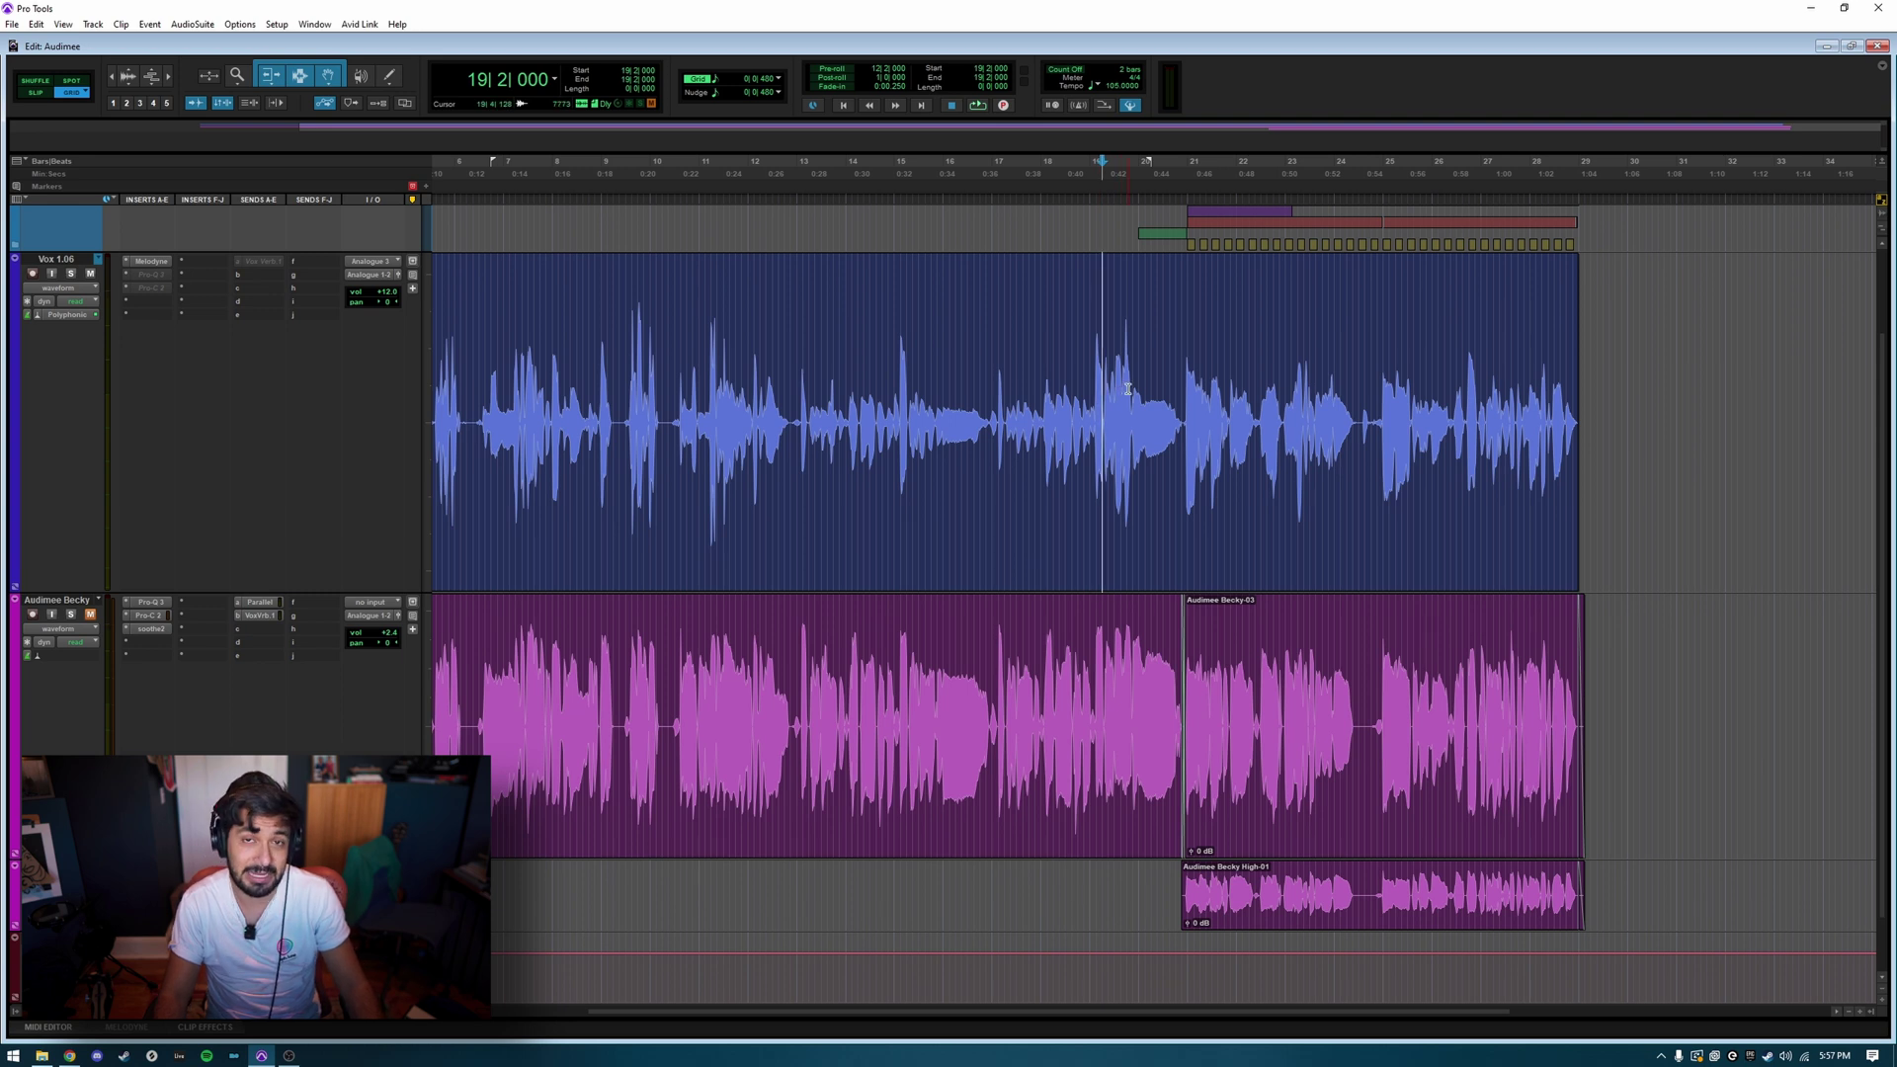
left_click(1129, 393)
left_click(1183, 365)
key("space")
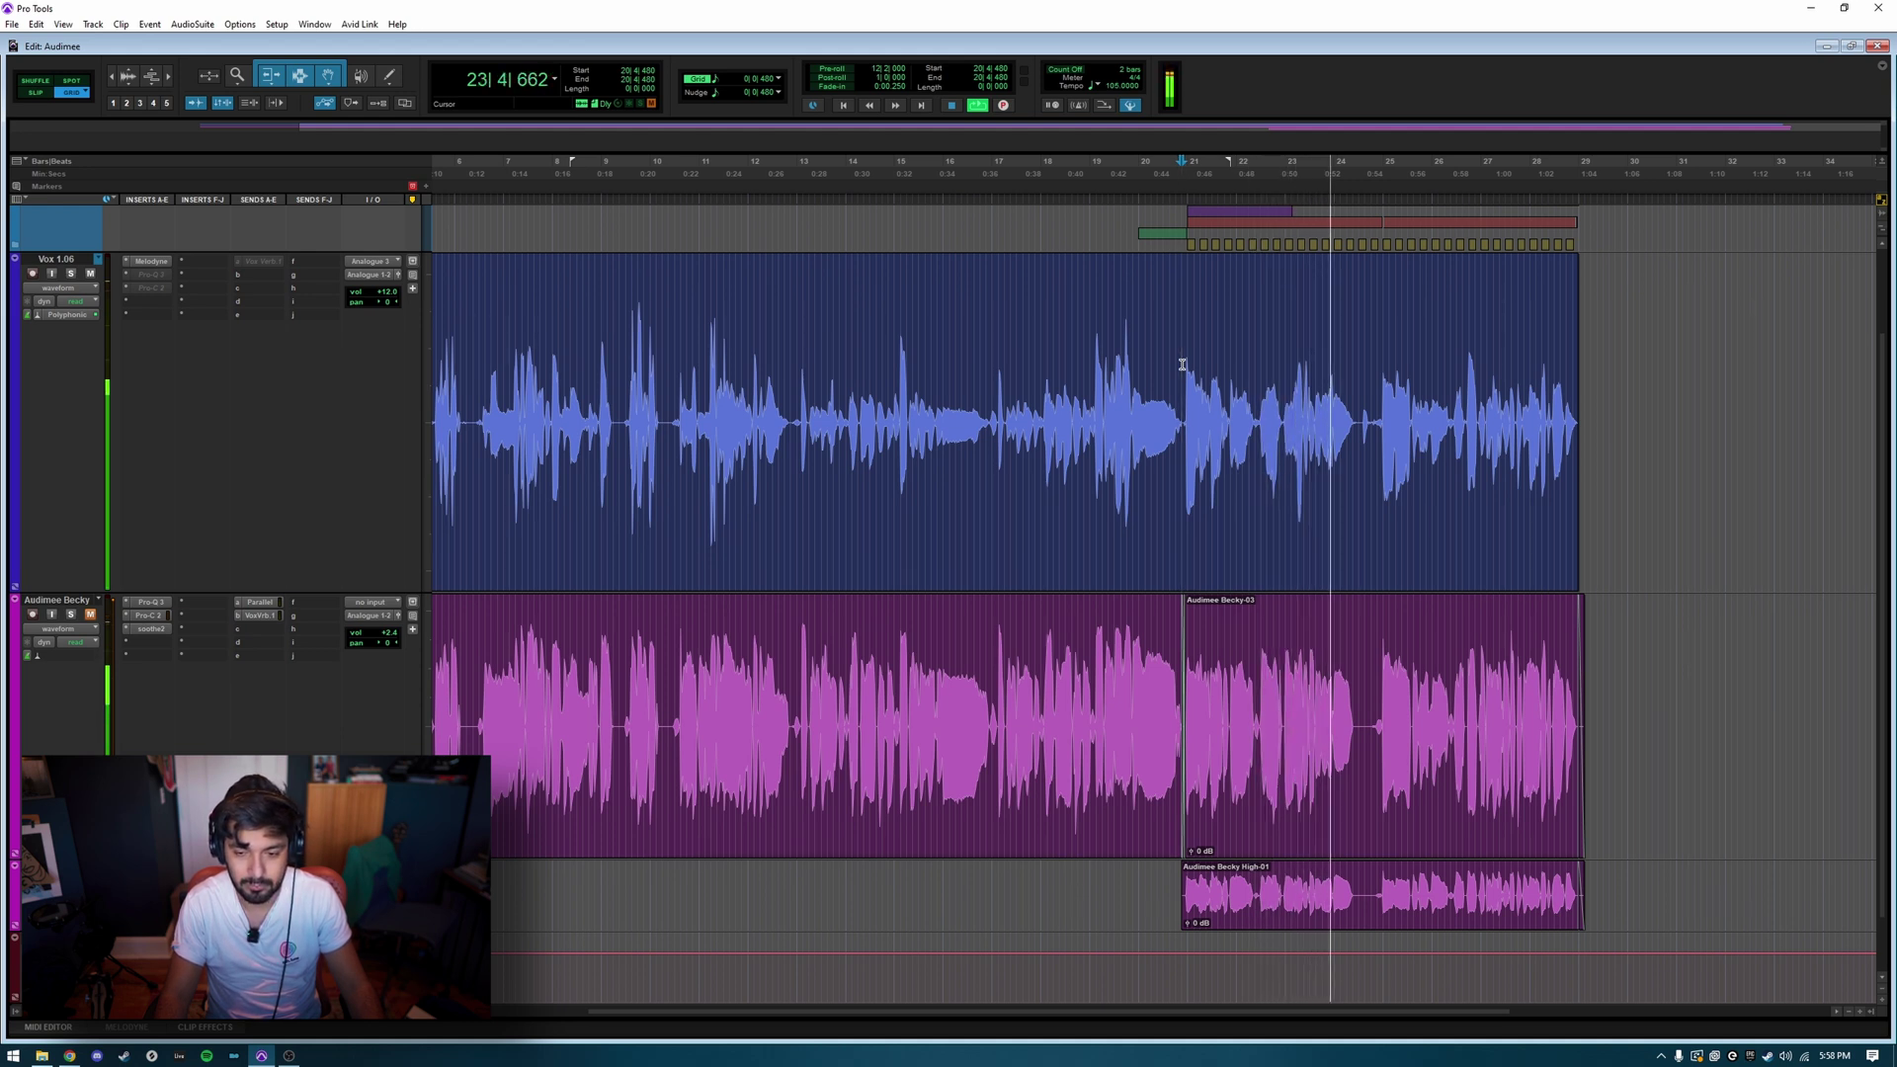
key("space")
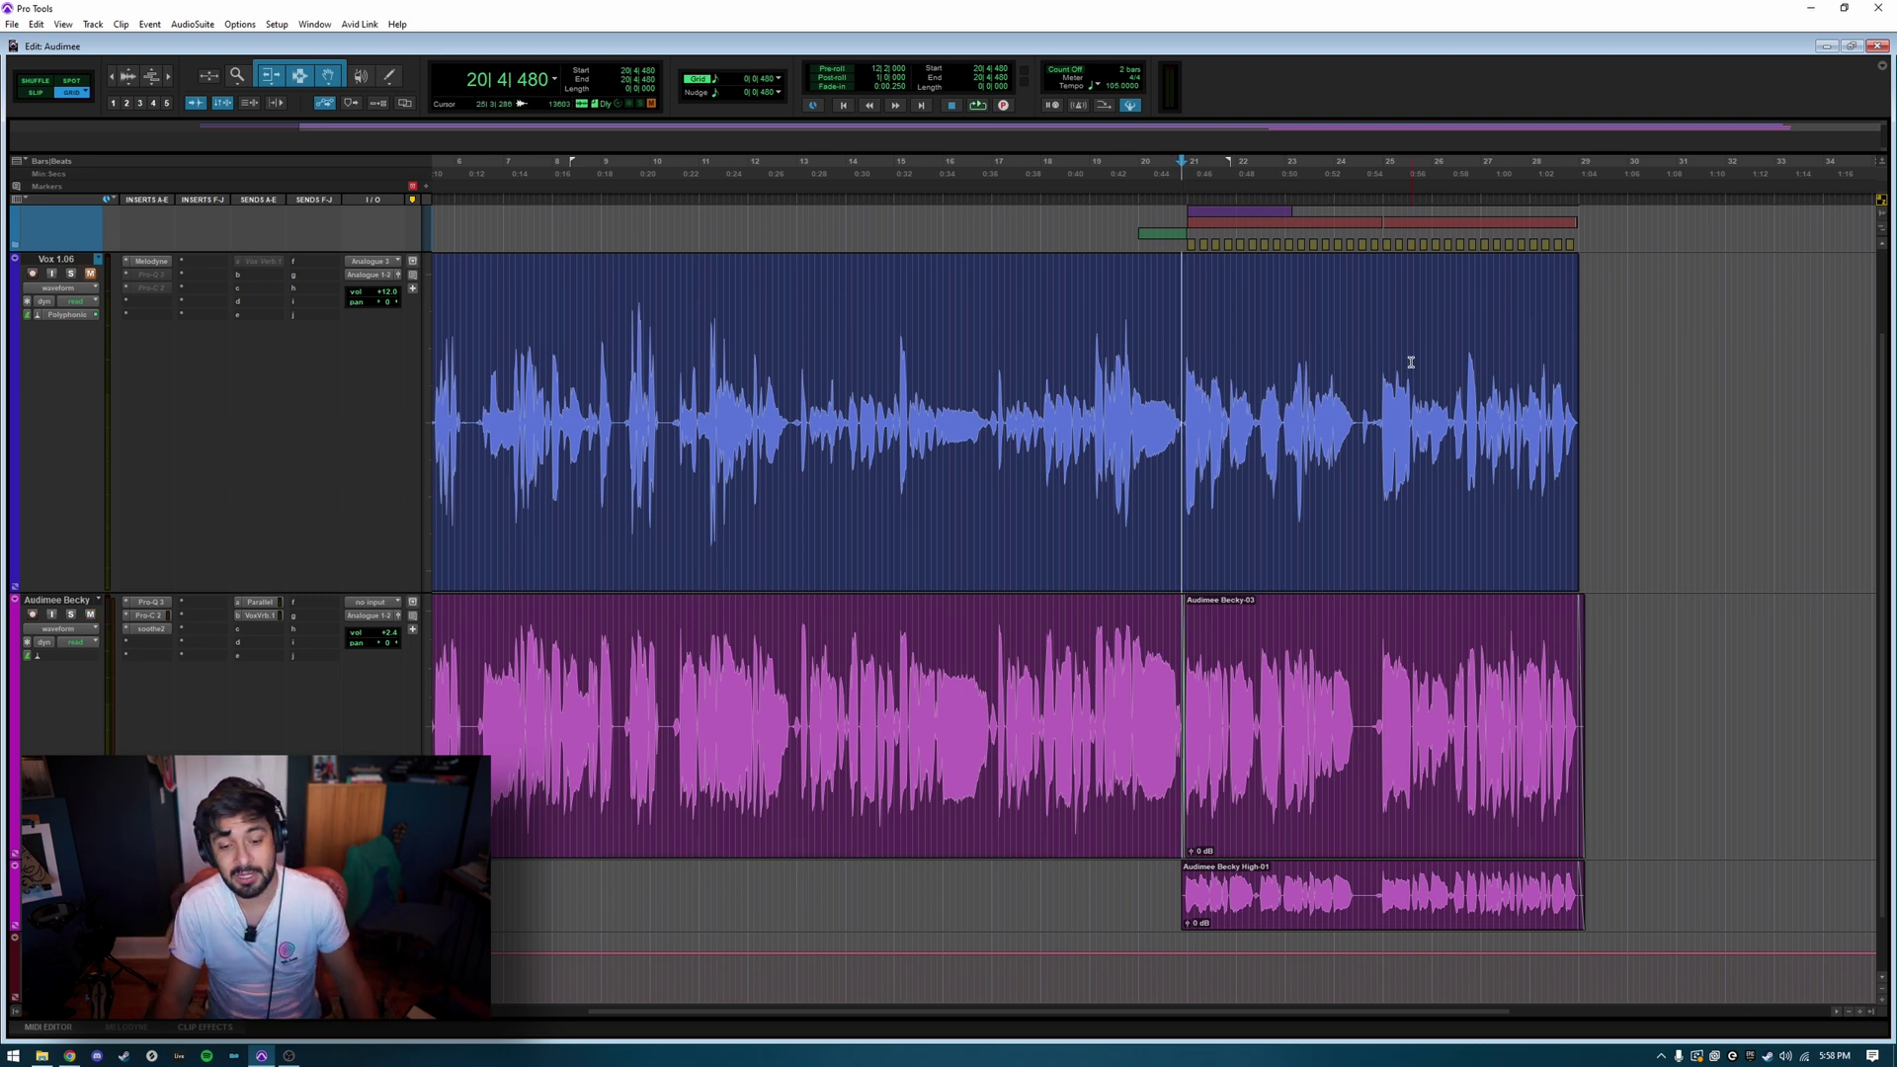
Play the Audimee Becky-03 clip from its start, stop playback and mute the Audimee Becky track
left_click(1304, 748)
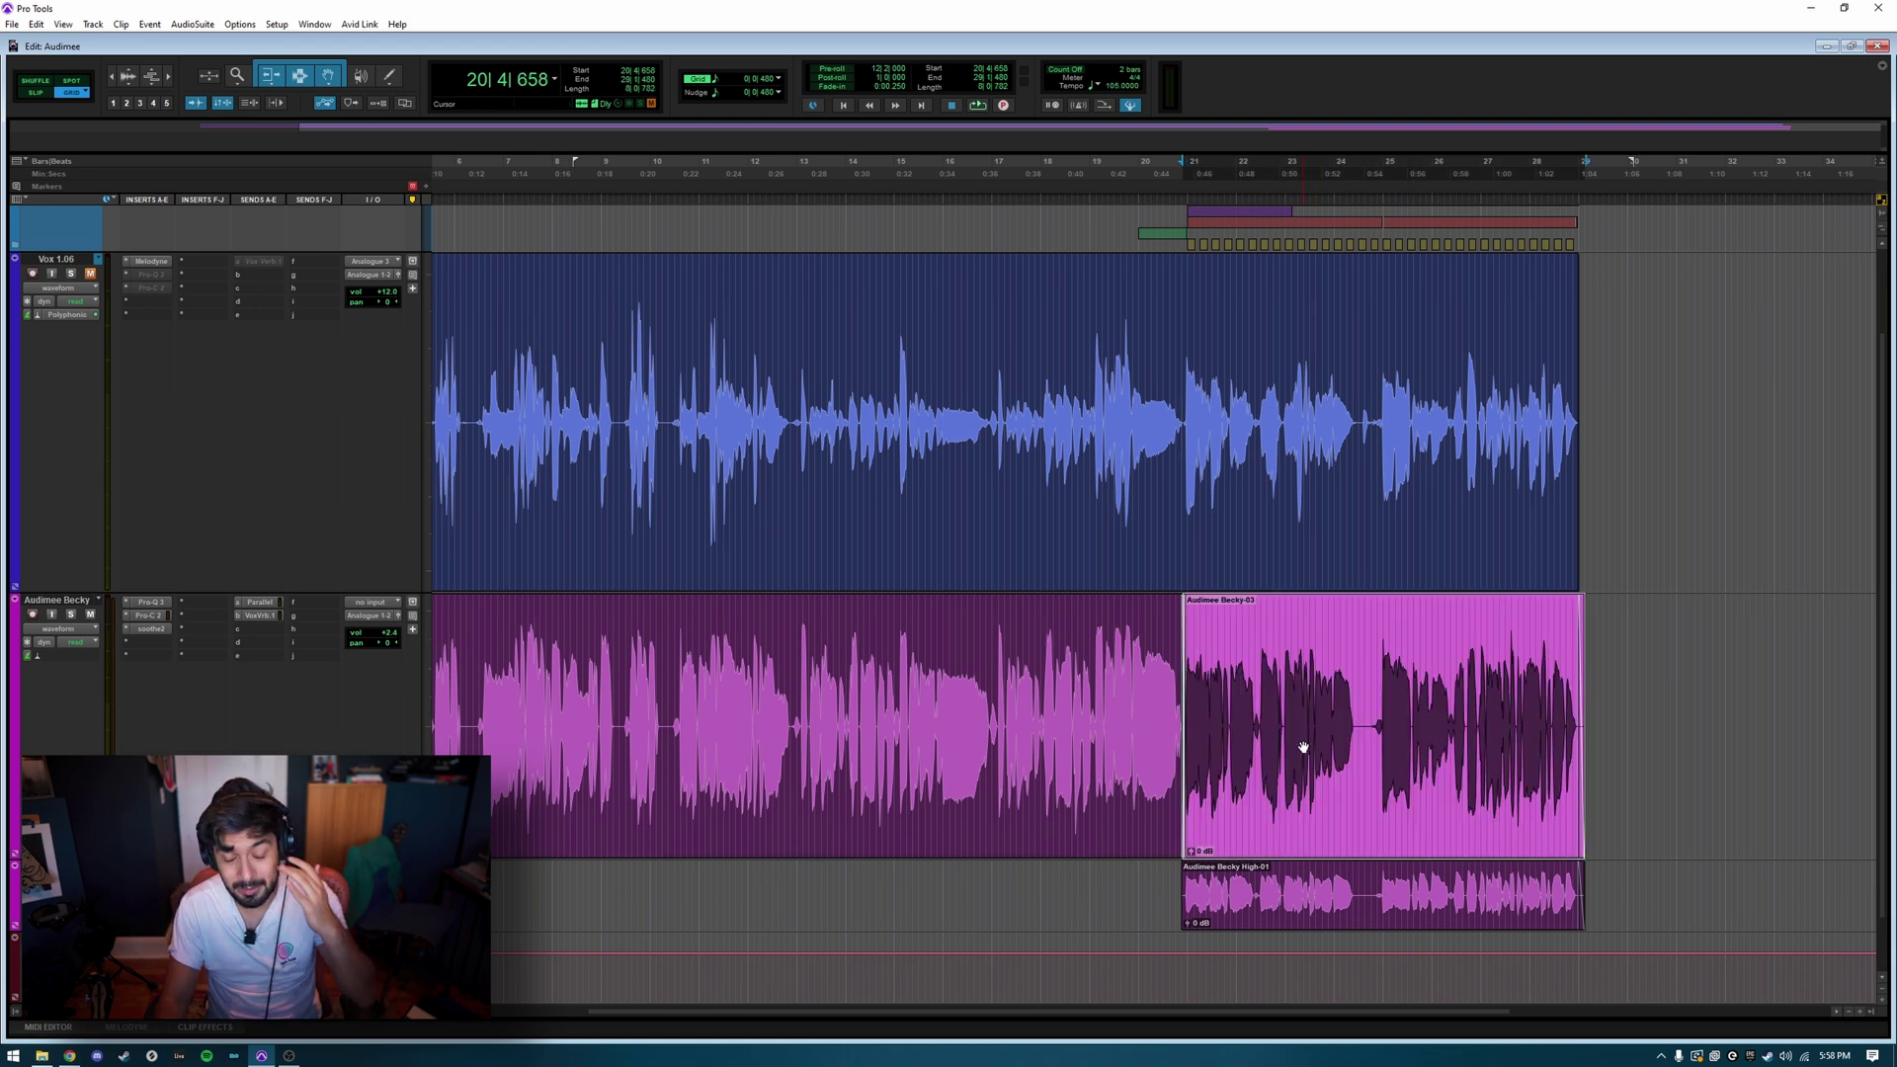
key("space")
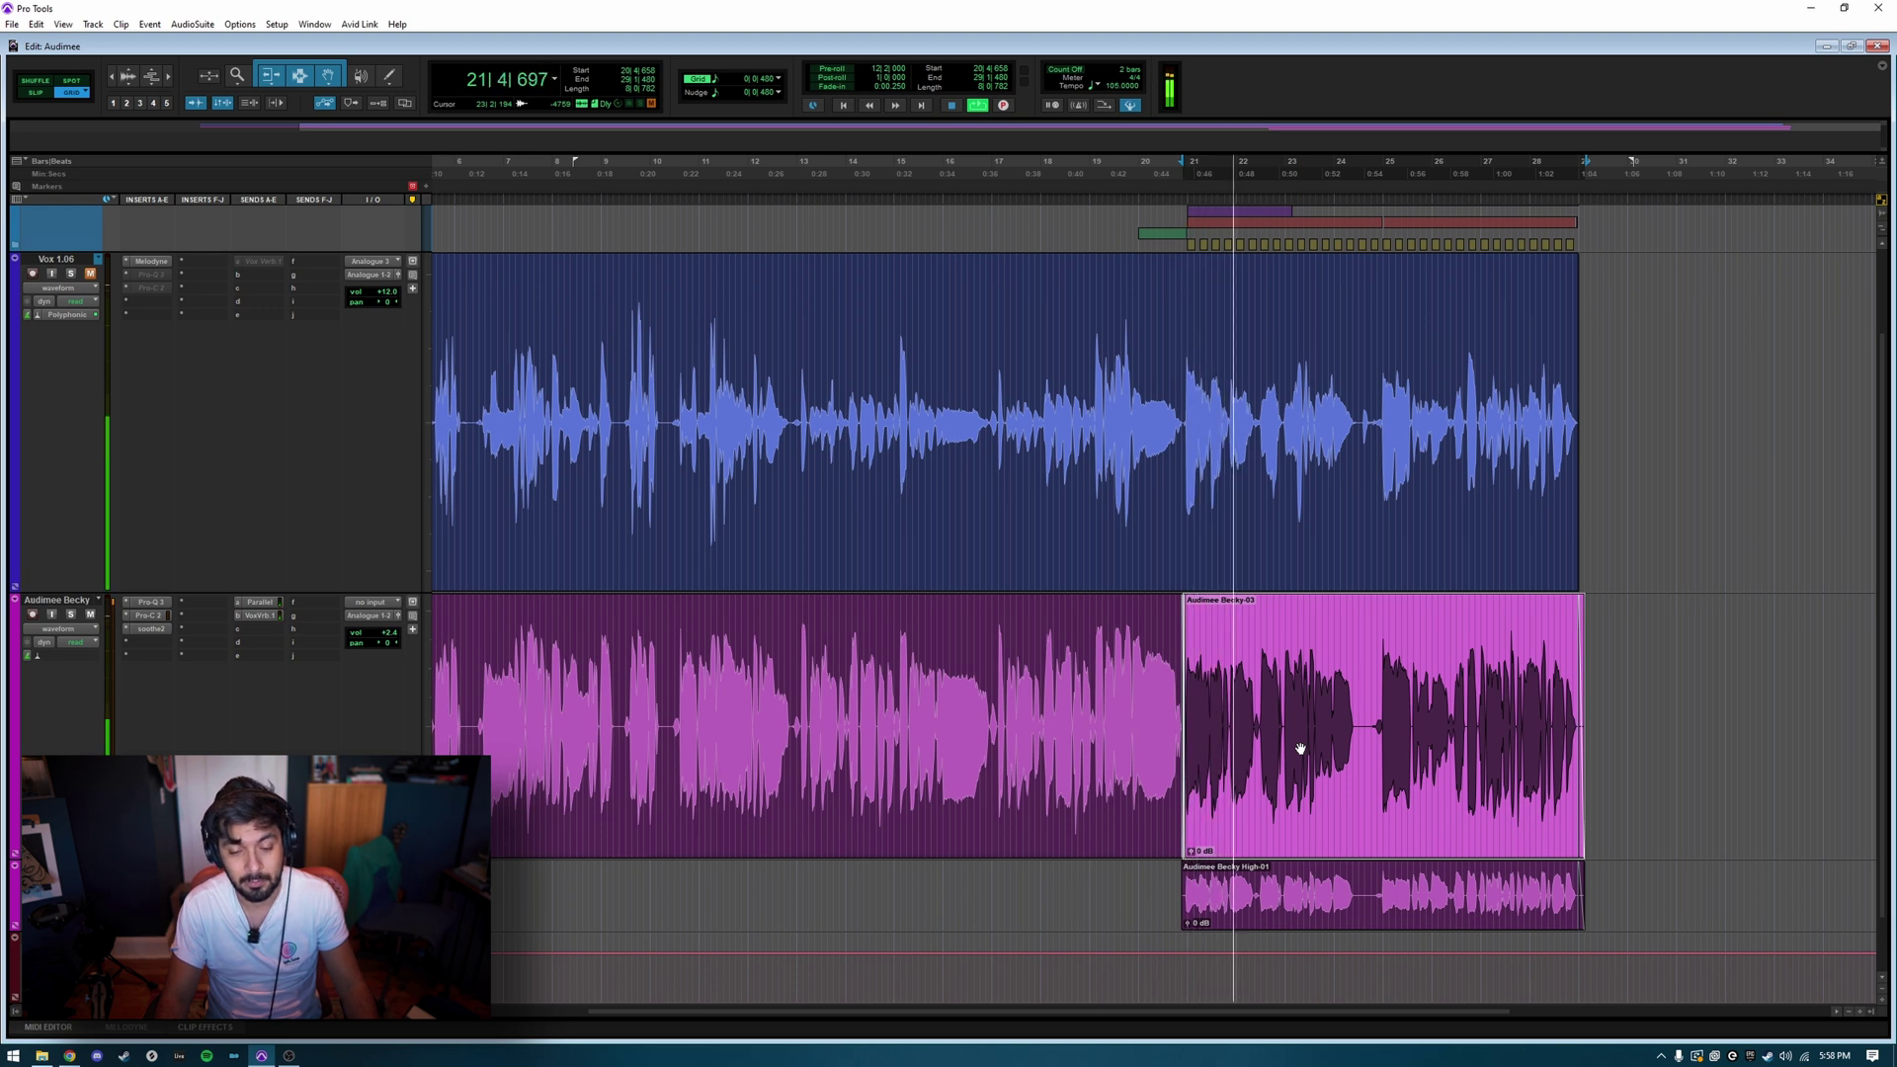
key("space")
left_click(90, 614)
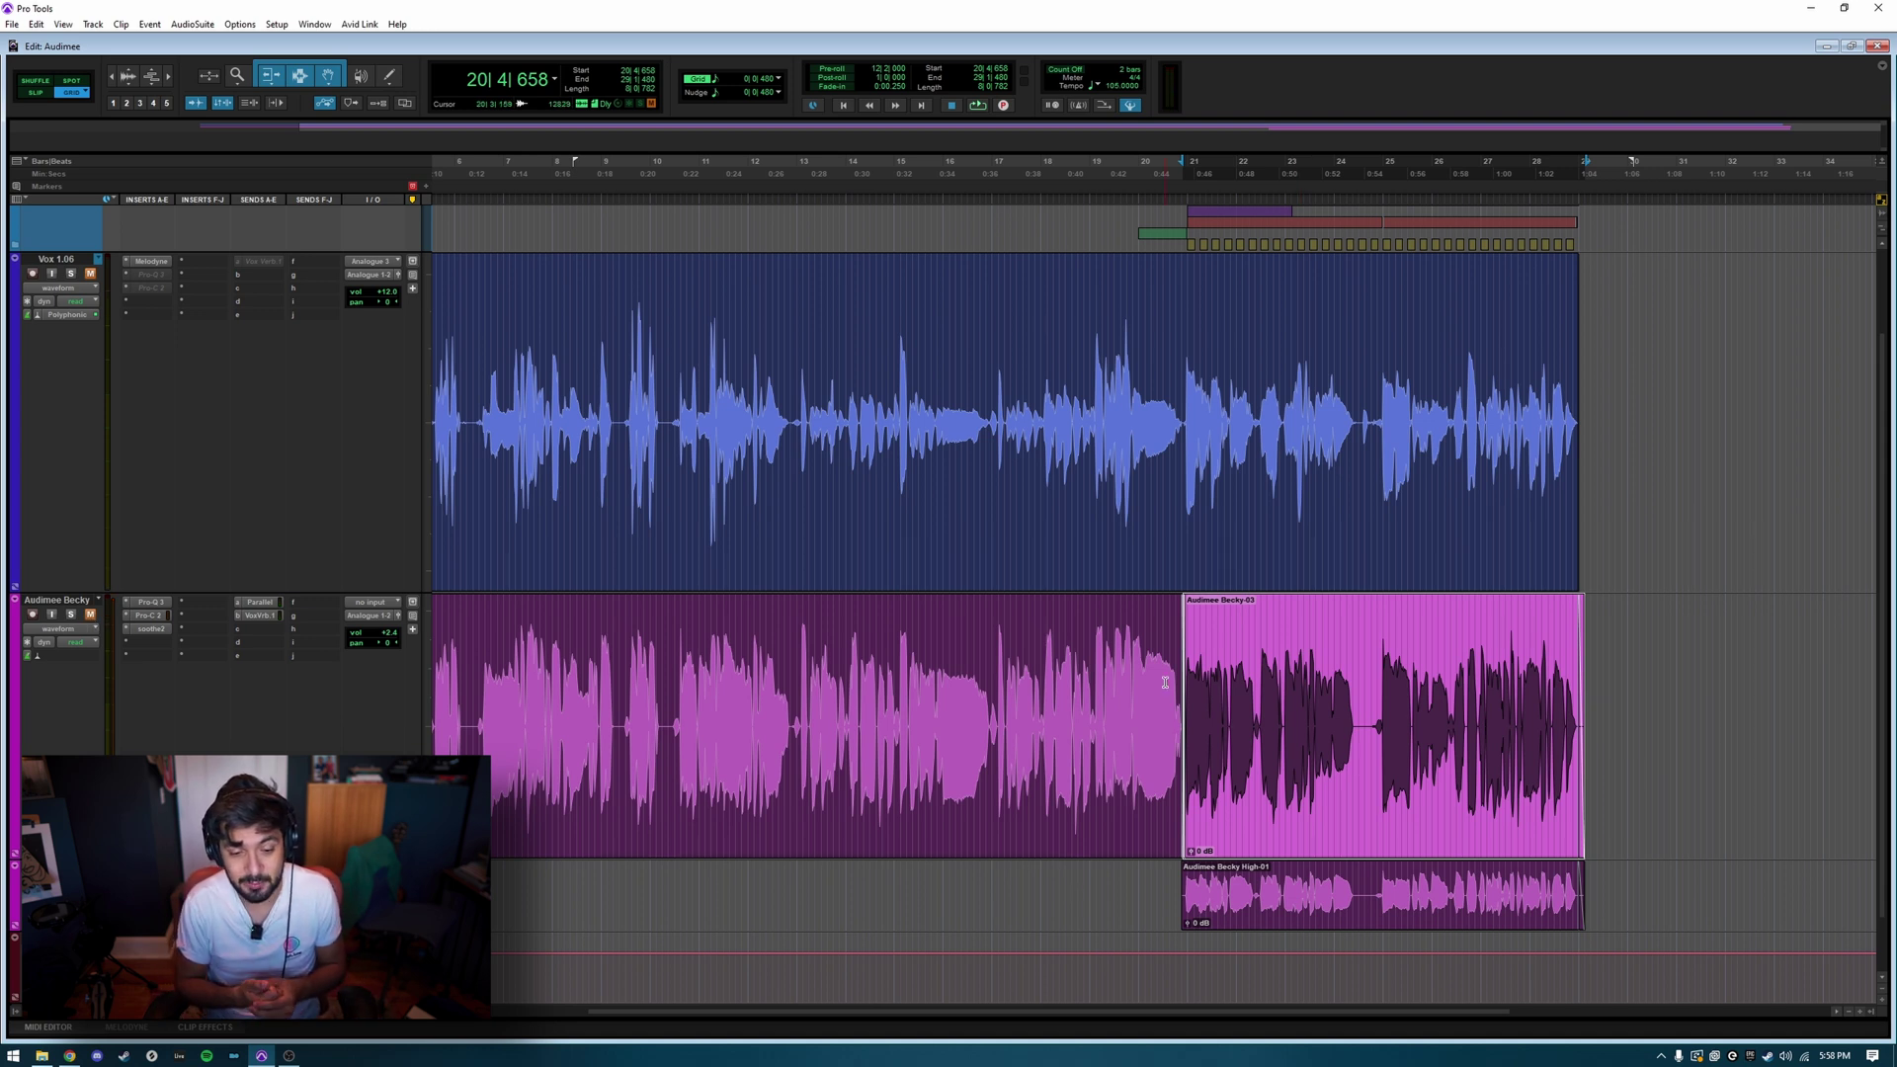
Switch to Audimee in the browser and raise the pitch shift for the Becky conversion above 0 semitones
left_click(69, 1055)
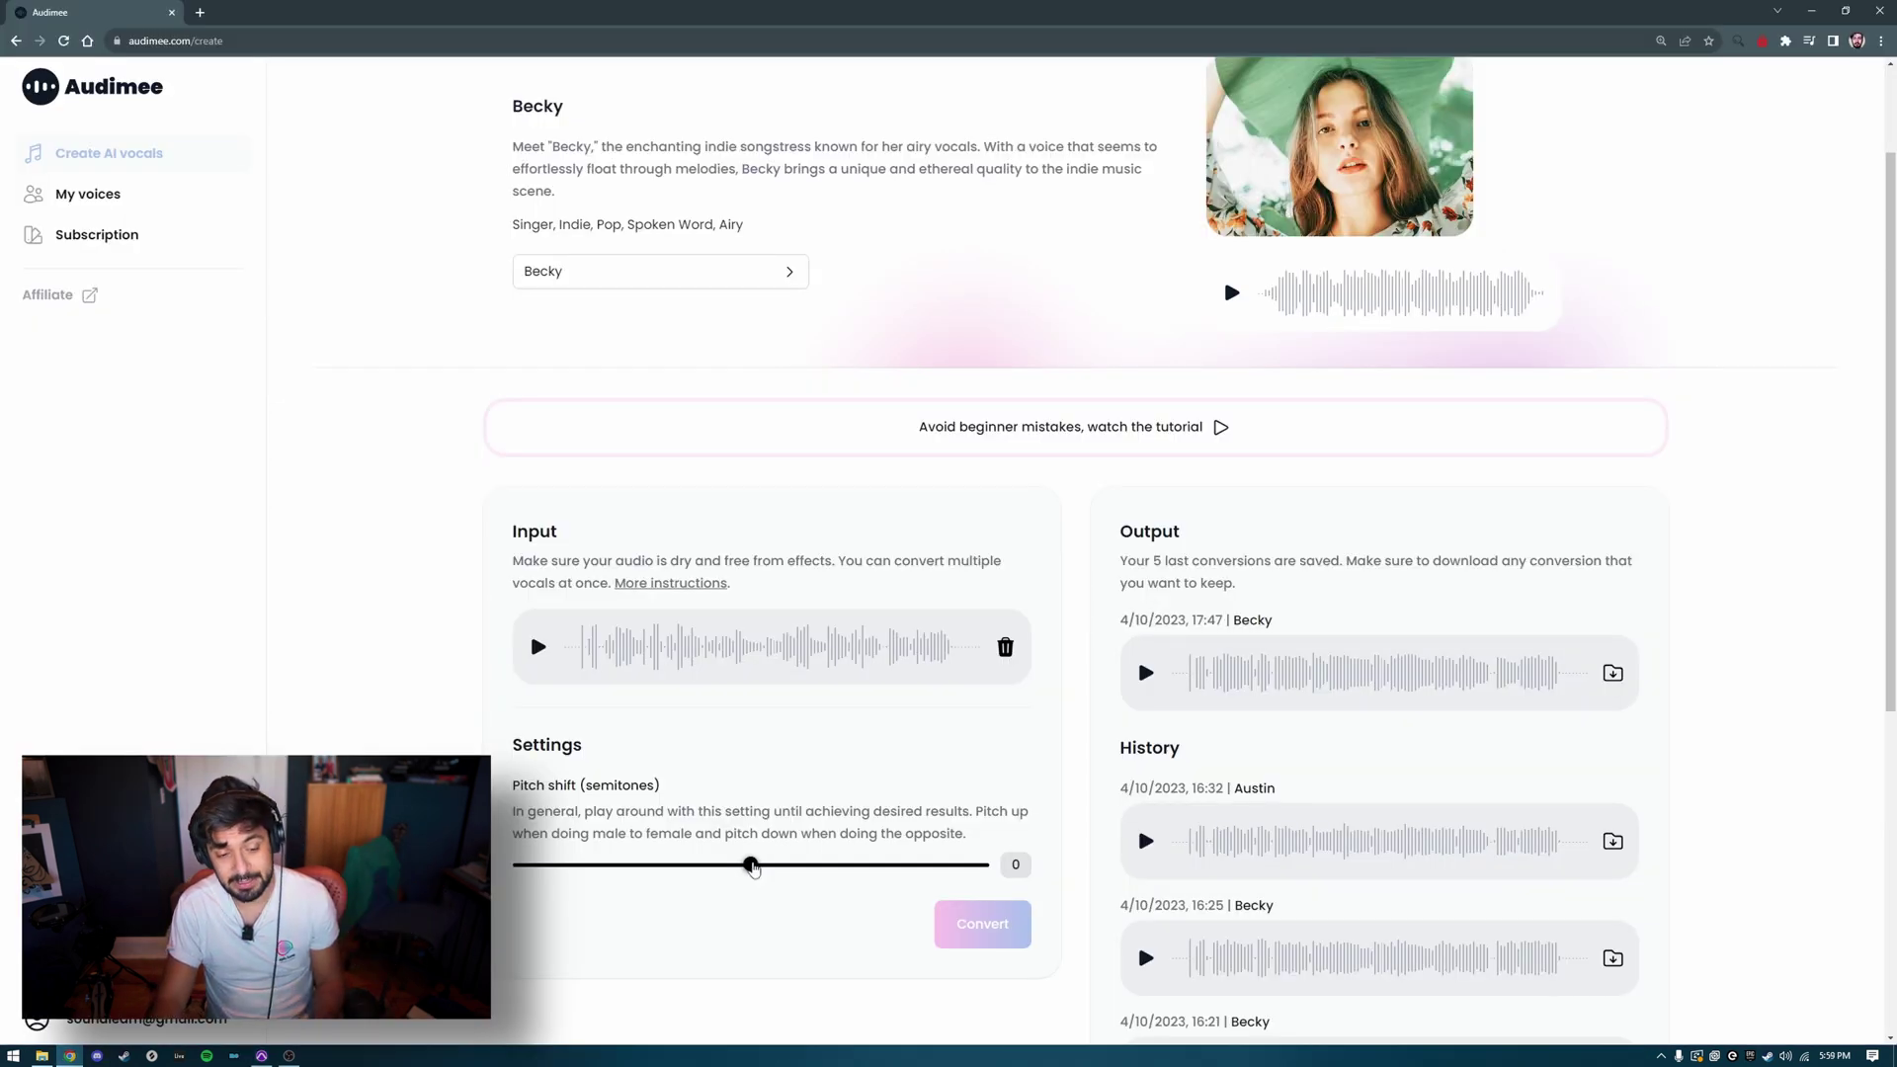
left_click_drag(753, 869, 867, 875)
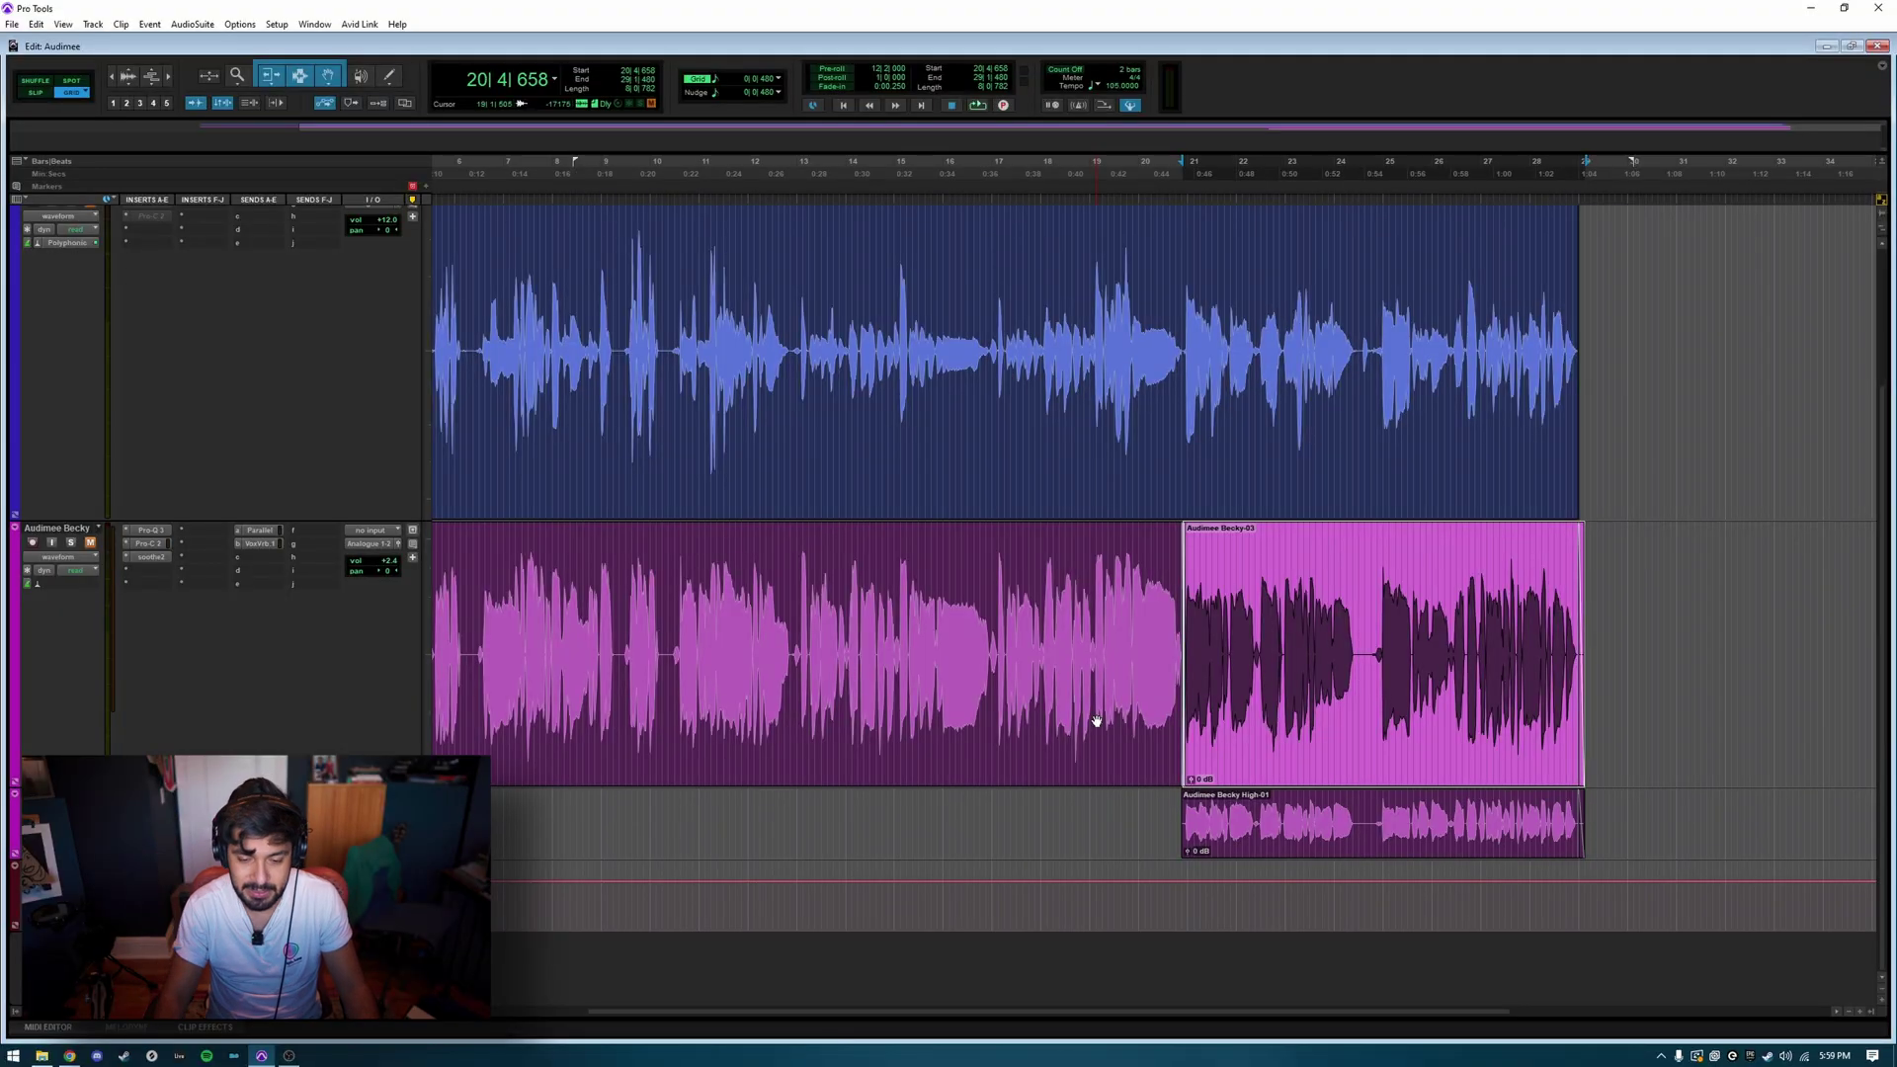
Select the Audimee Becky High-01 clip, play it from 20|4|470 and stop playback
left_click(1299, 841)
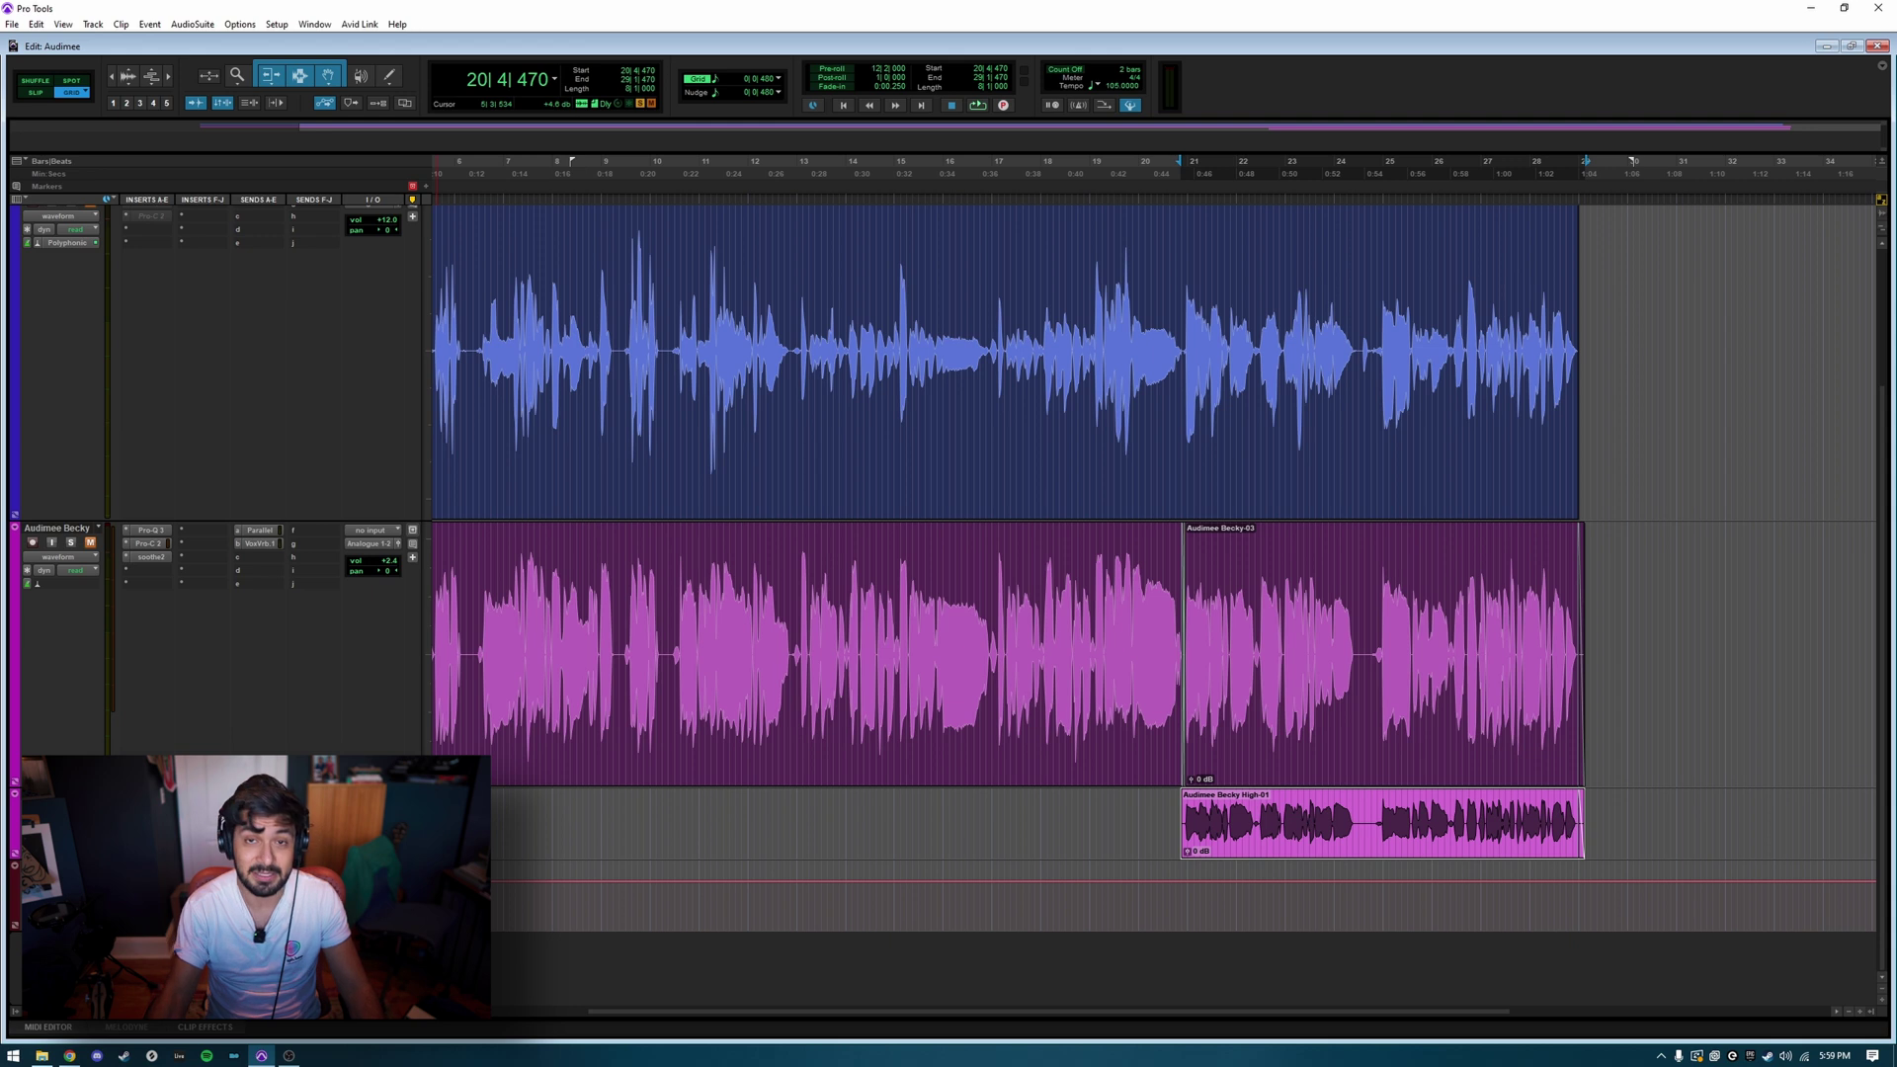
key("space")
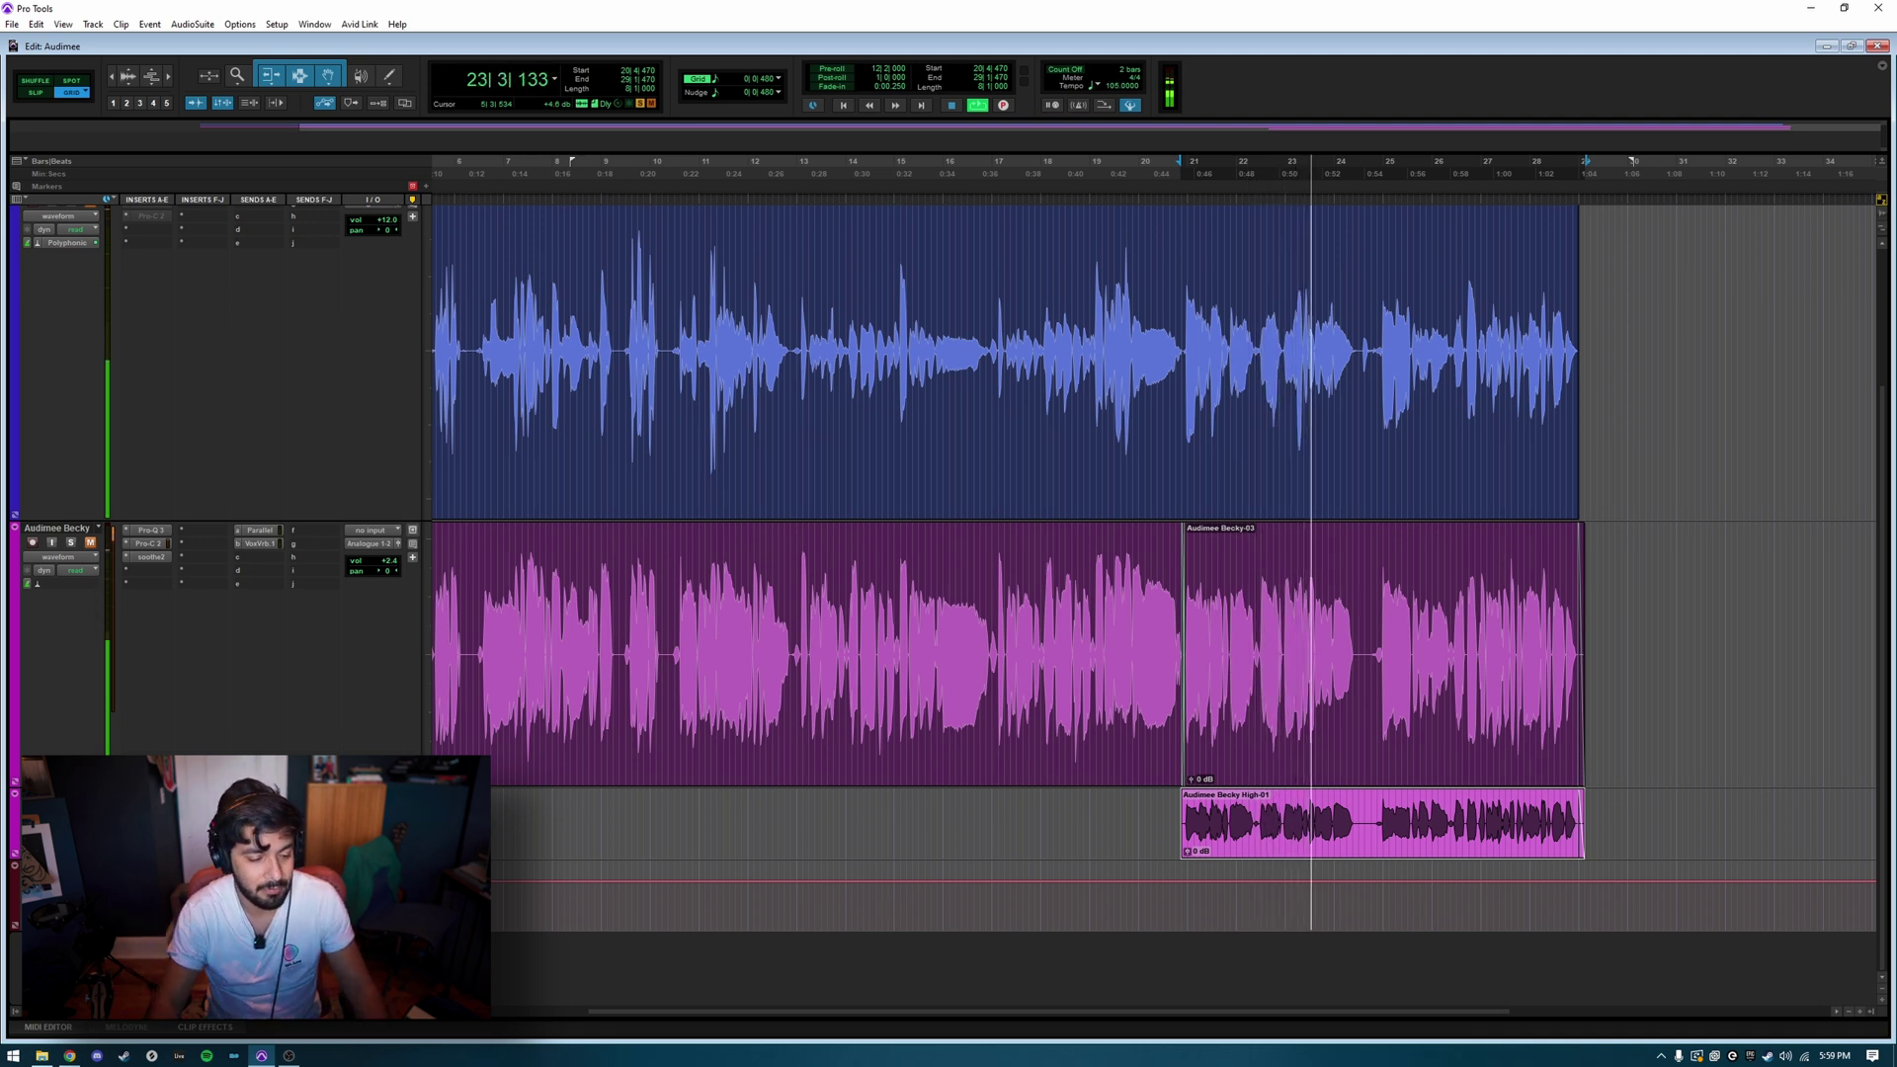
key("space")
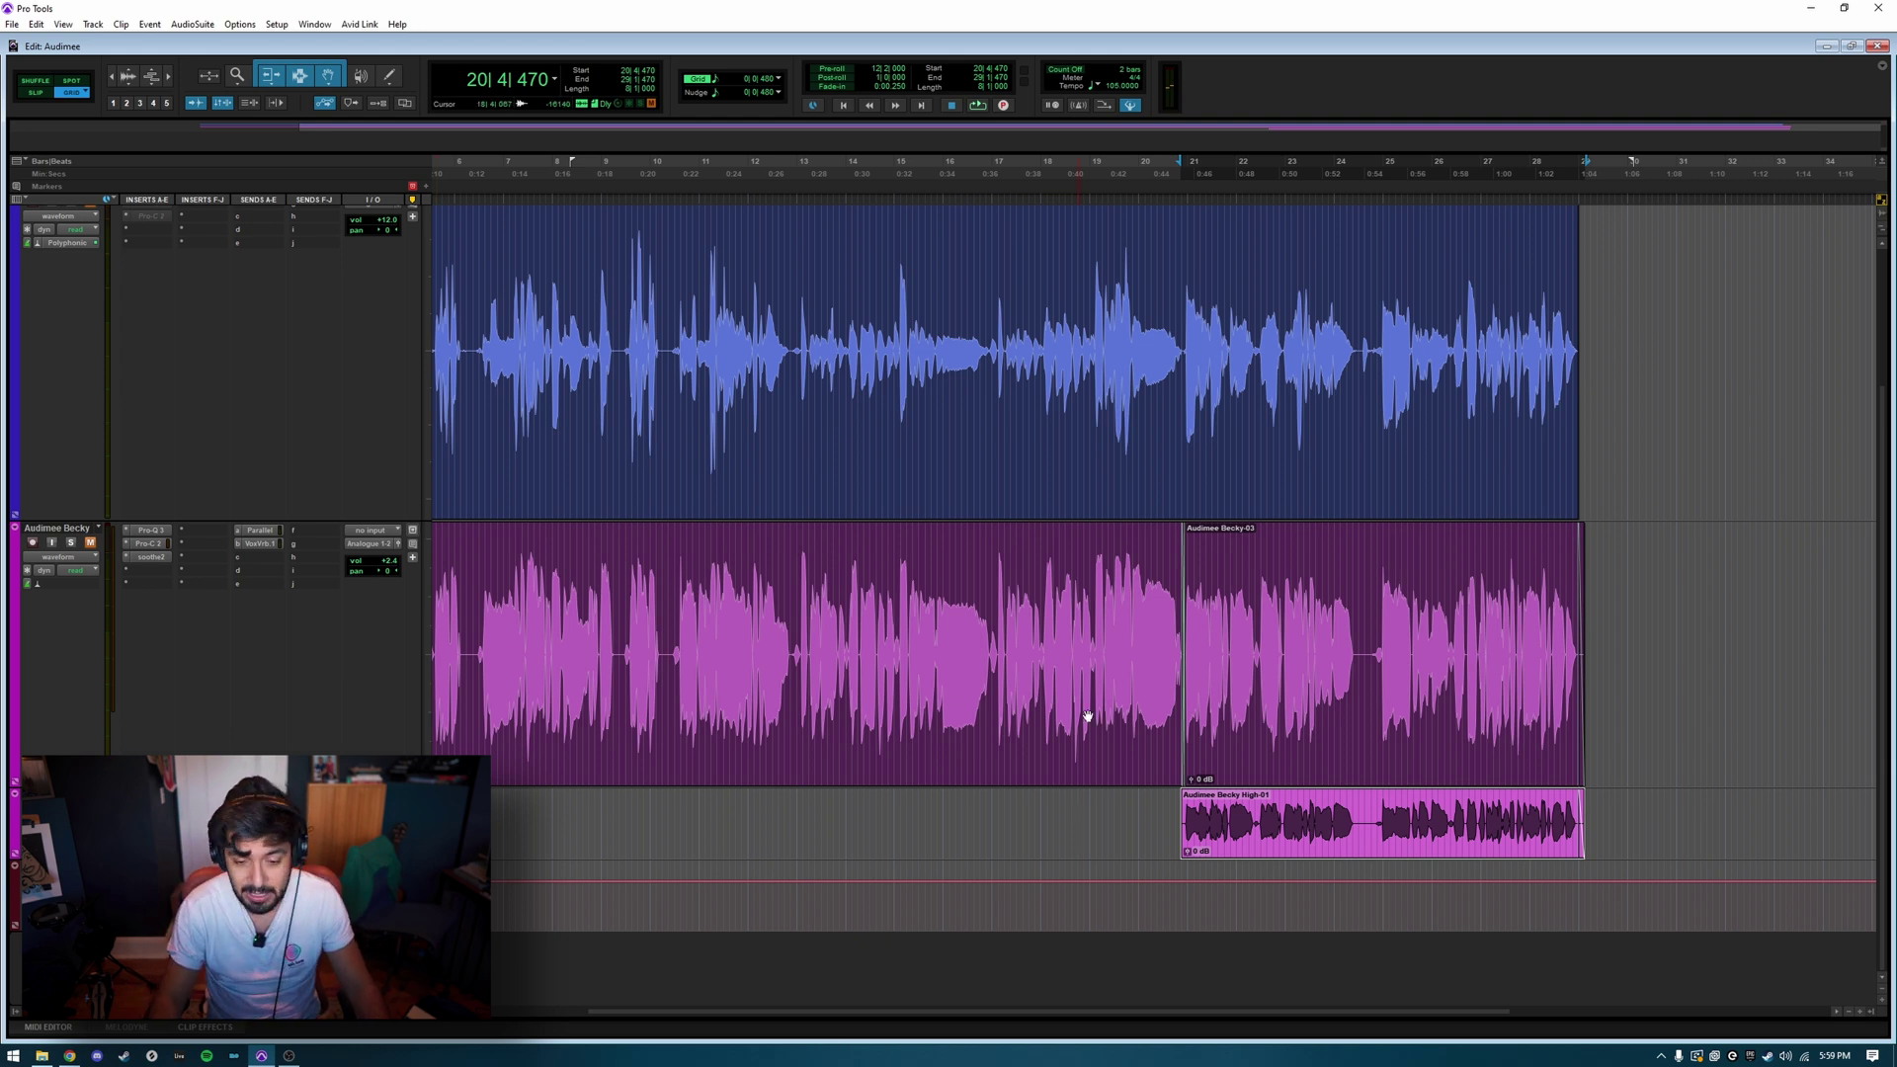
Lower the clip gain of Audimee Becky-03 to about -4 dB and play the section from just before bar 21
left_click(1290, 720)
left_click_drag(1192, 782, 1215, 825)
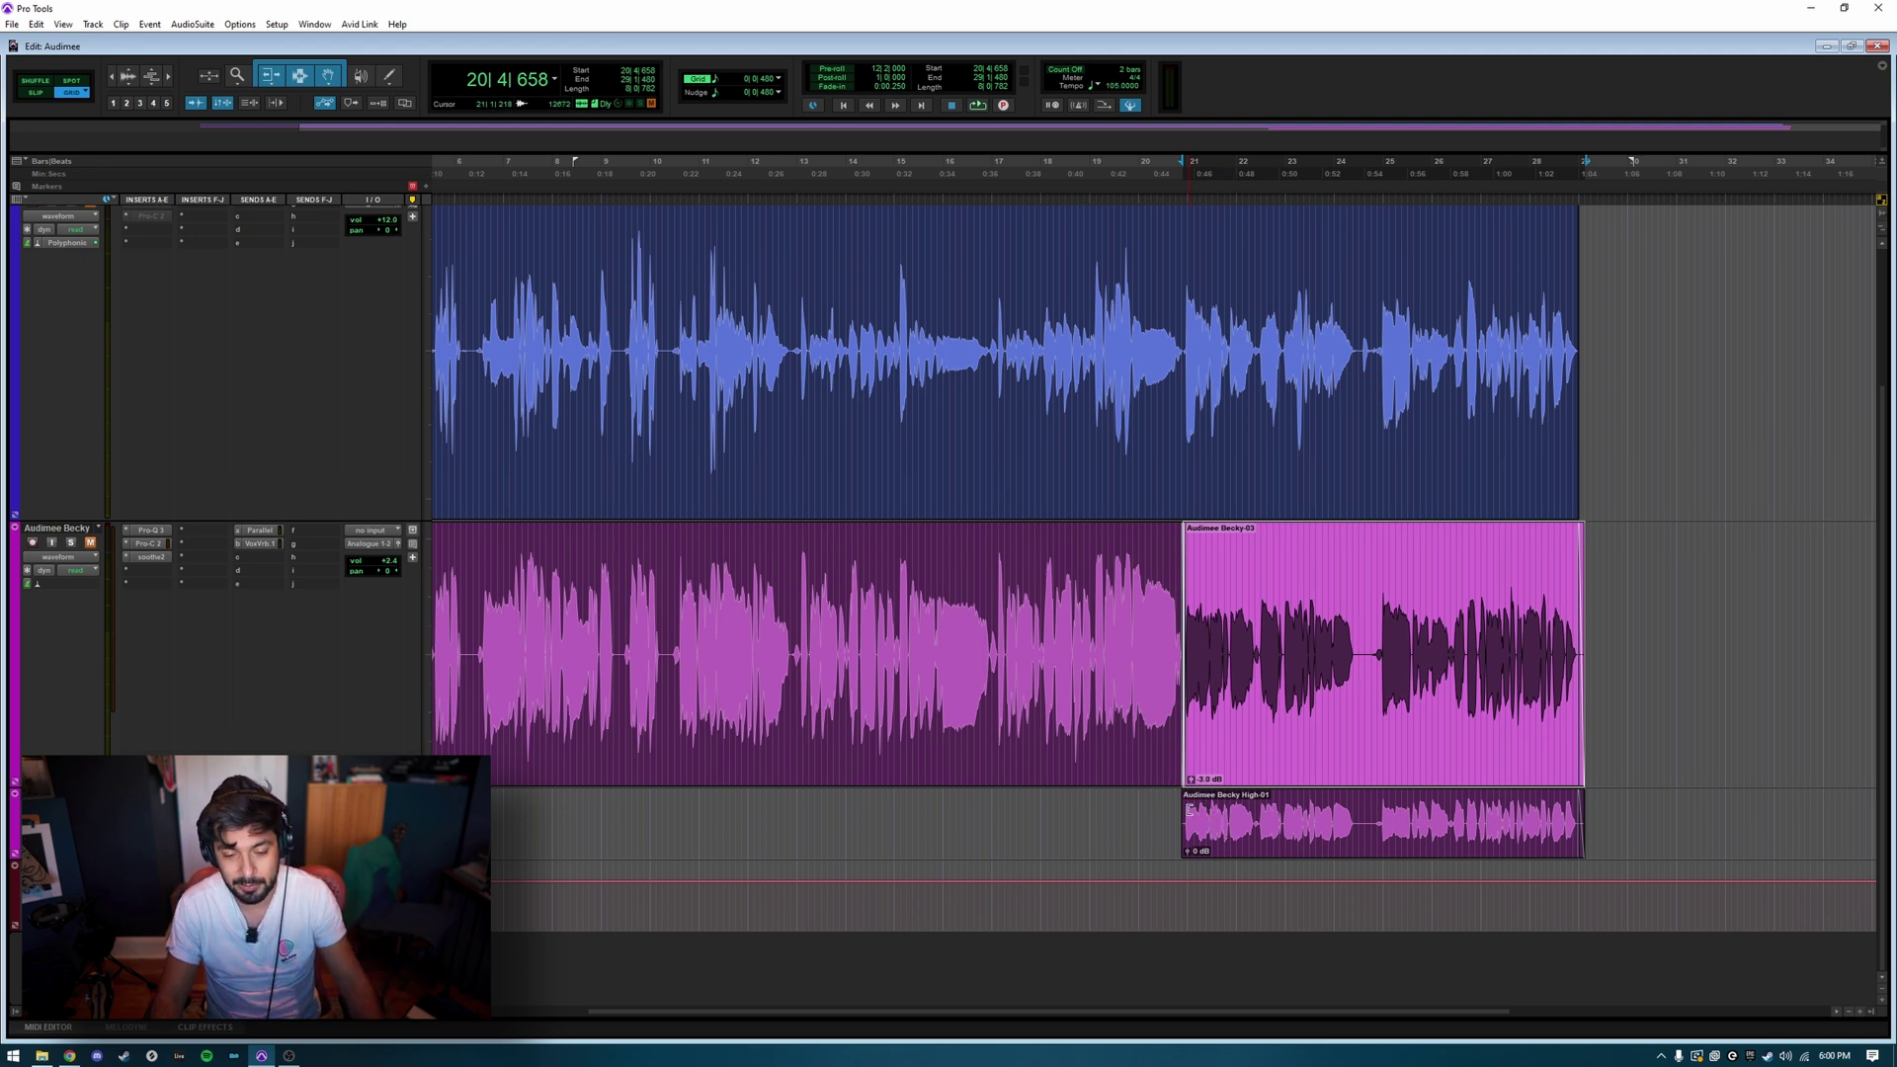
left_click_drag(1192, 783, 1194, 790)
key("space")
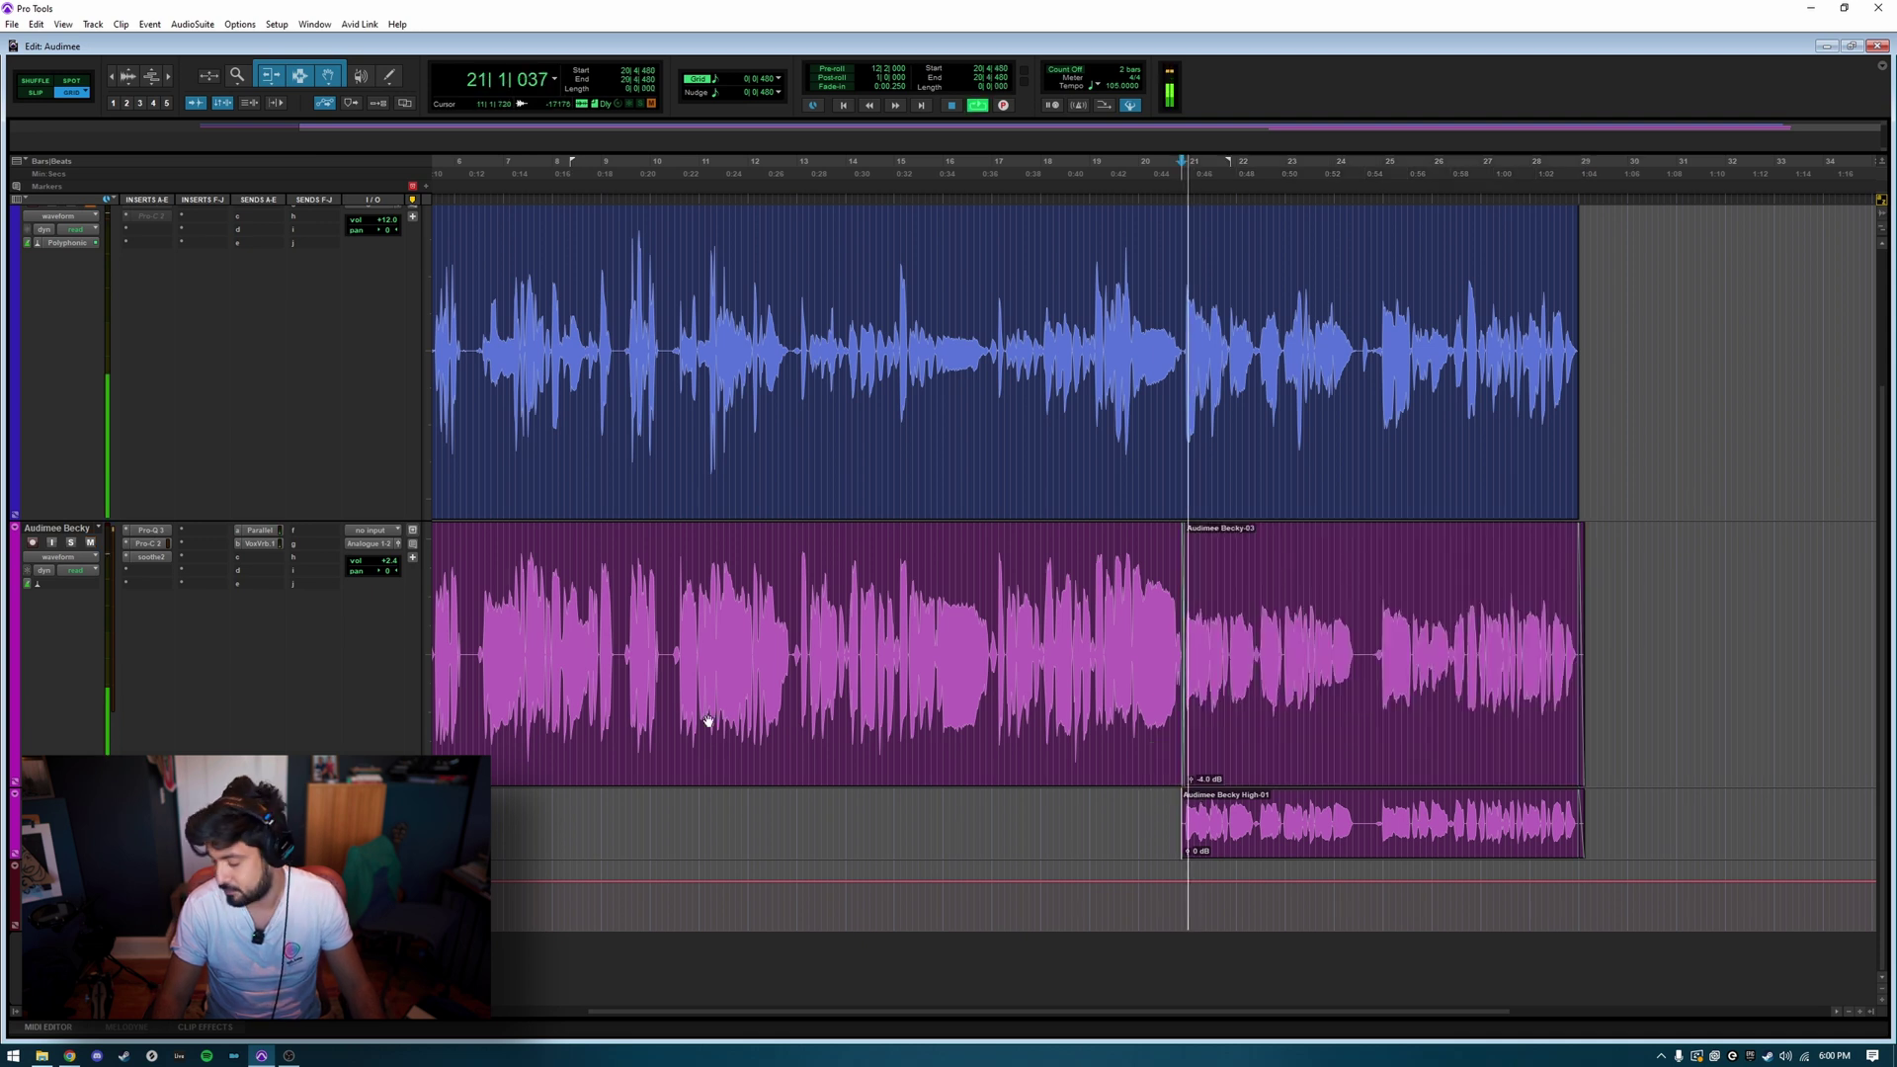